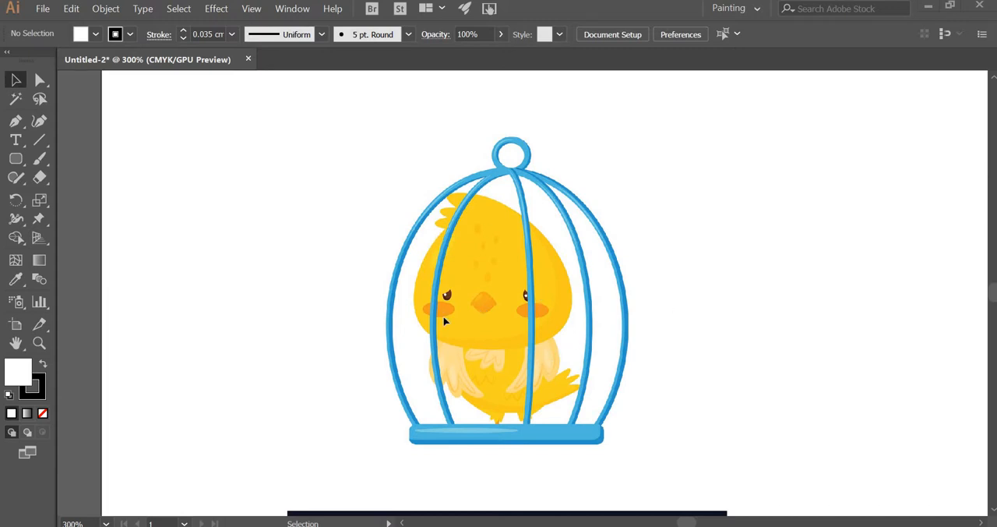
Step: Close the open document without saving it and create a new landscape A4 document of 841.89 x 595.276 pt
left_click(249, 60)
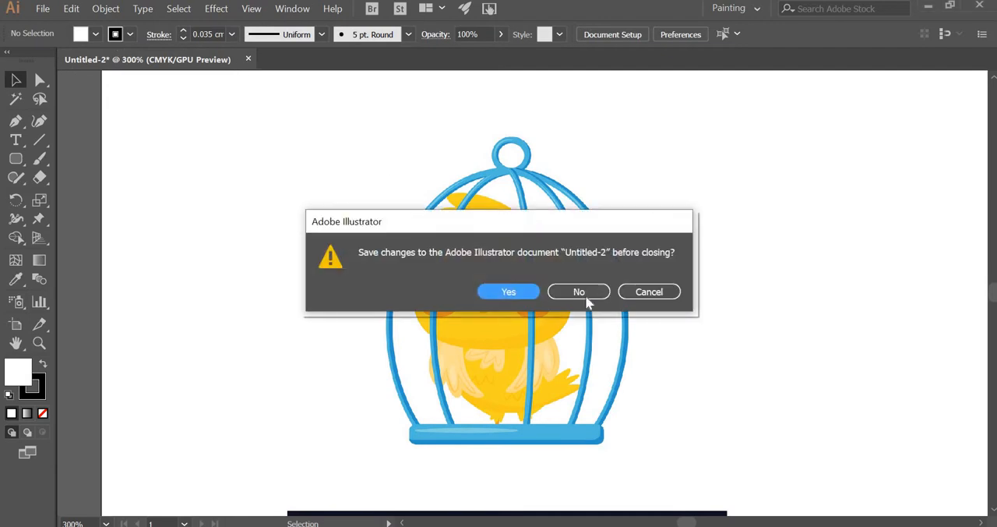
left_click(588, 300)
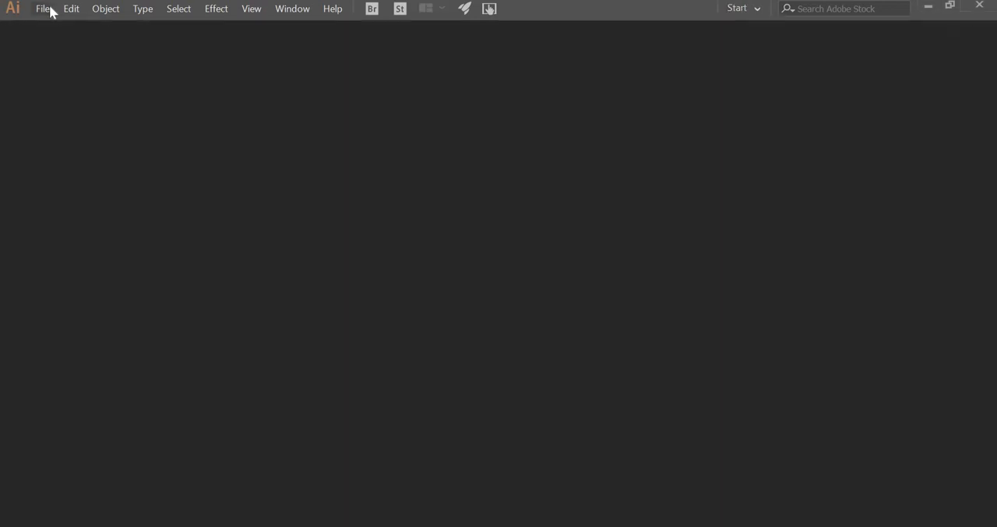
left_click(47, 11)
left_click(175, 30)
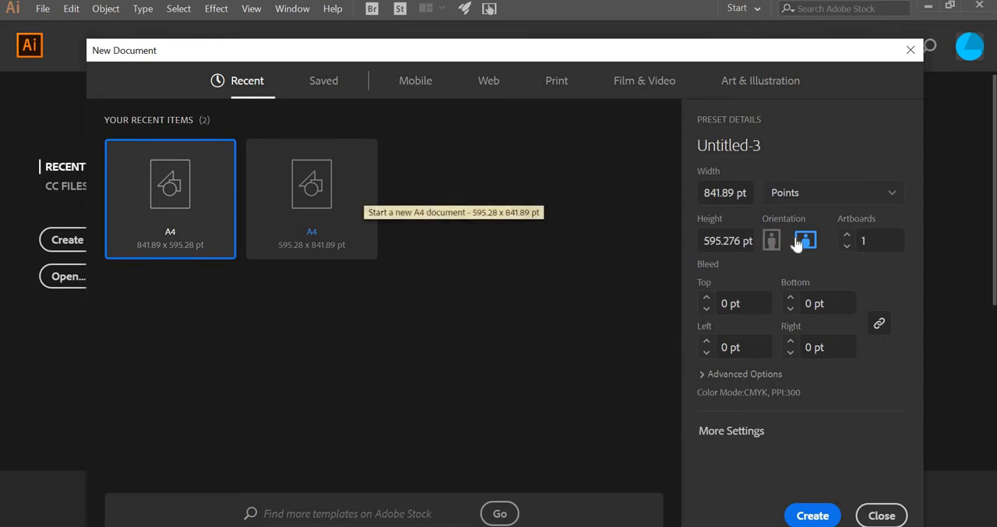
left_click(813, 516)
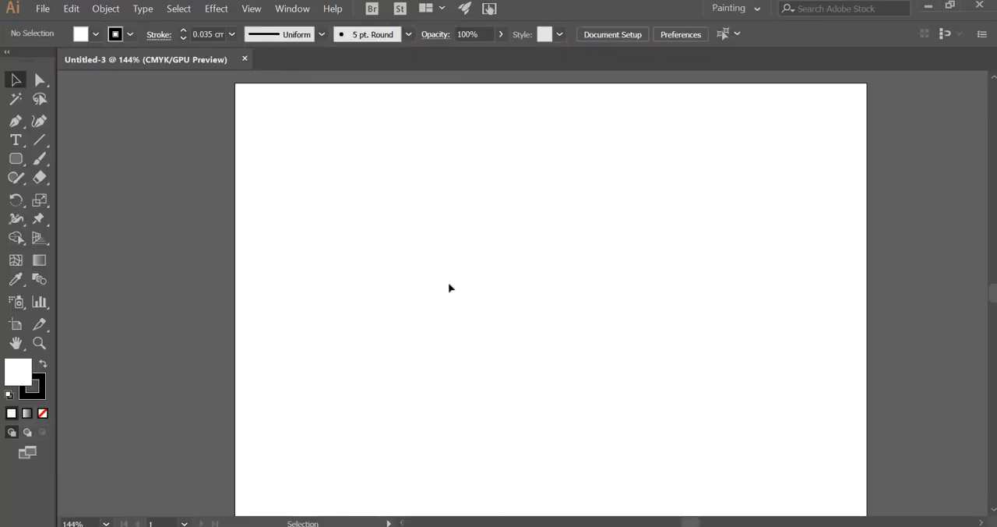
Step: Place the image cage.jpg on the artboard
left_click(43, 8)
left_click(70, 244)
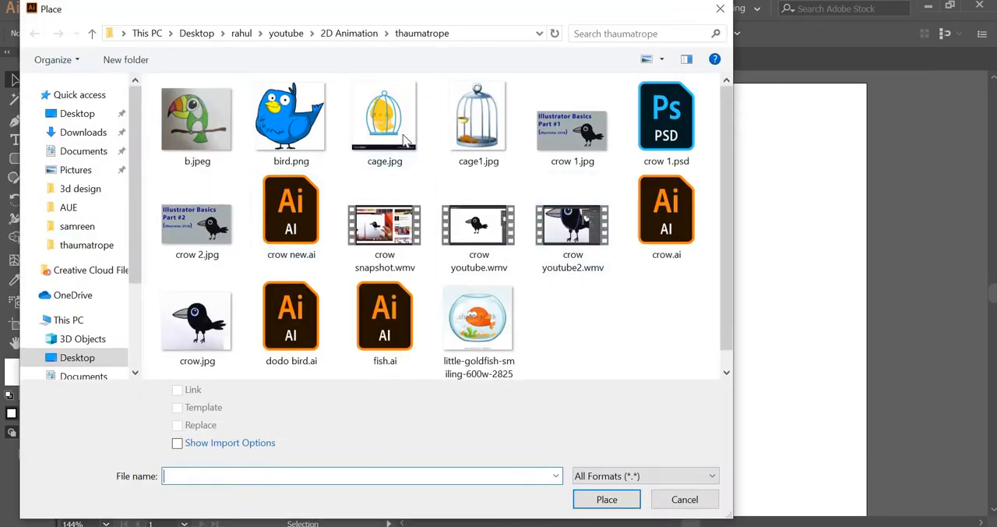
left_click(384, 118)
left_click(619, 505)
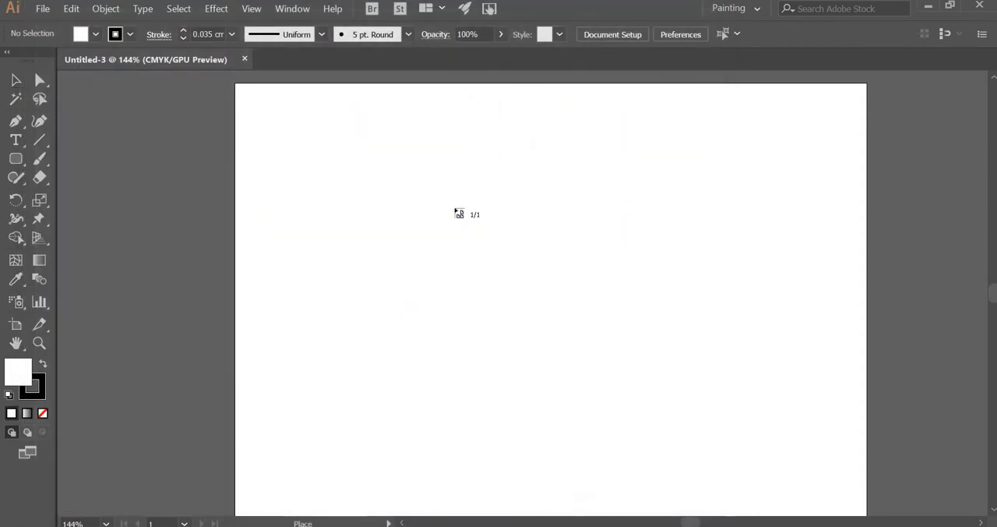
left_click(455, 209)
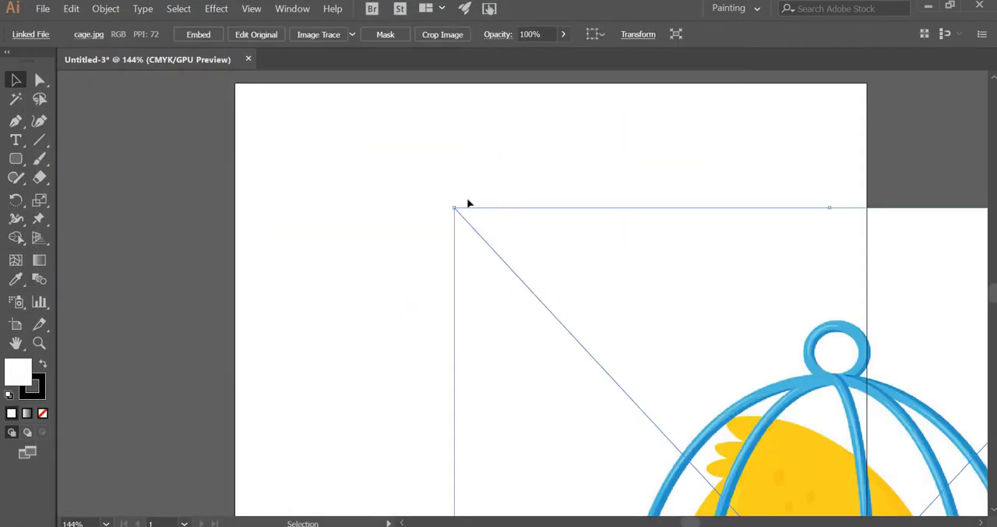
Step: Scale the placed cage image down proportionally to about 374 x 404 pt and position it within the artboard
left_click_drag(458, 212, 501, 199)
scroll(623, 159, "up", 2)
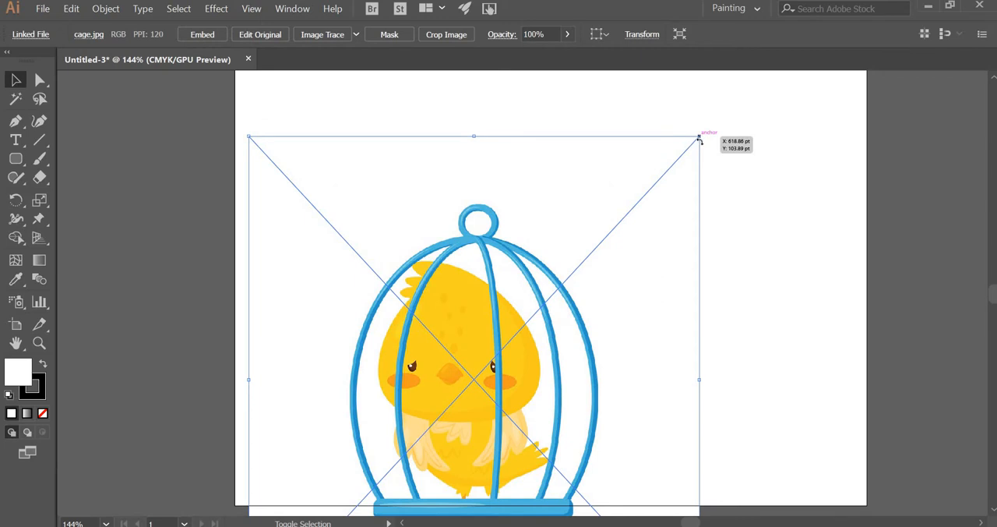
left_click_drag(700, 136, 530, 243)
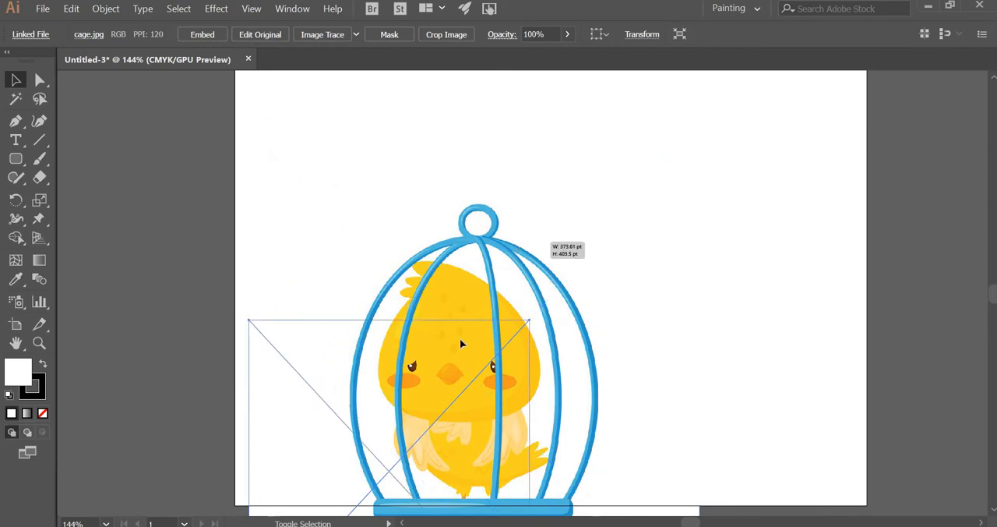
left_click_drag(428, 410, 450, 201)
left_click_drag(450, 240, 490, 240)
Step: Show the Layers panel beside the artwork and lock Layer 1 containing the cage image
left_click(295, 8)
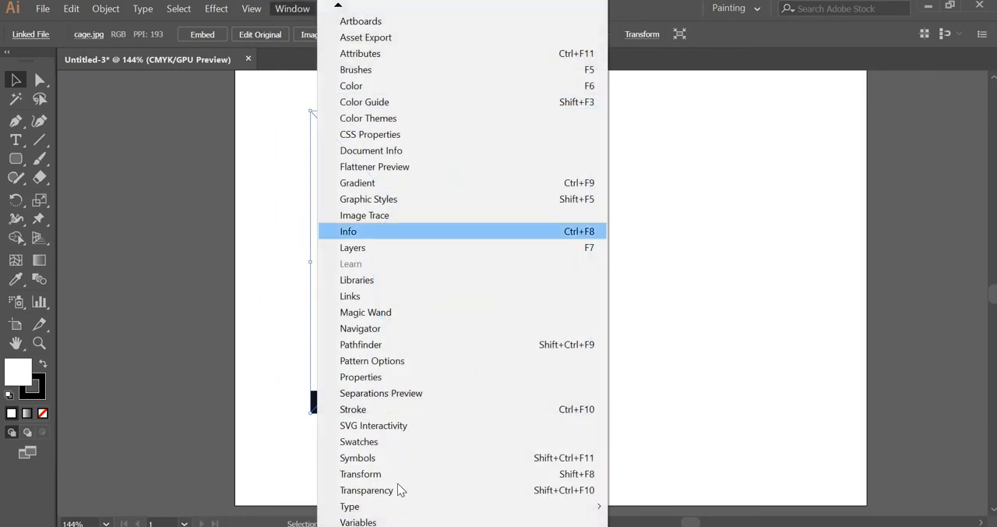
left_click(377, 248)
left_click_drag(388, 208, 838, 91)
left_click(778, 180)
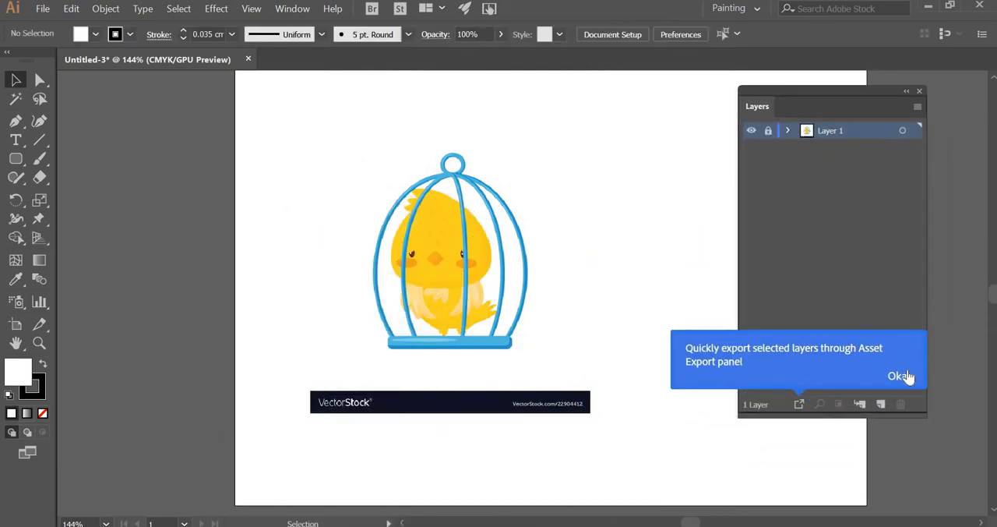
Step: Add a new layer named Layer 2 above the image layer, keeping the default layer options
left_click(918, 107)
left_click(821, 111)
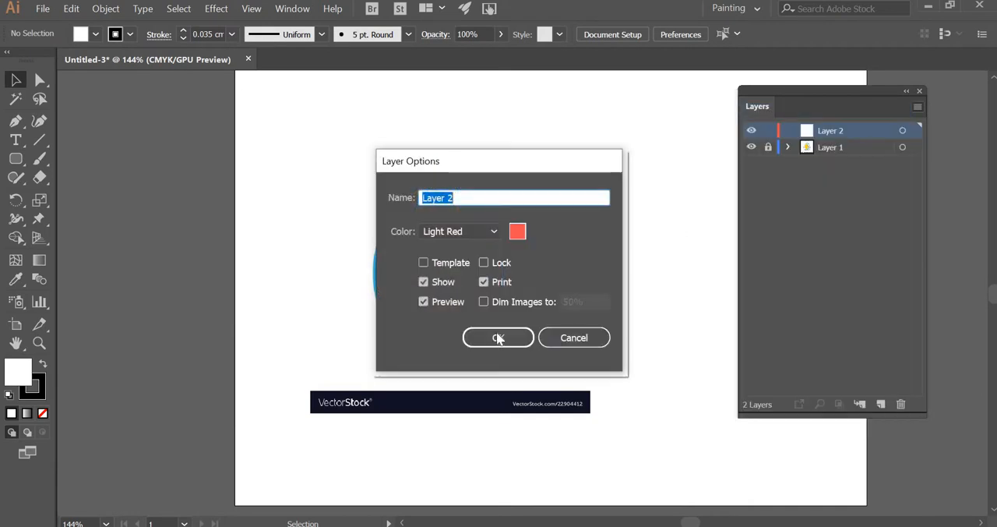
left_click(497, 338)
Step: Draw a rounded rectangle about 166 x 17 pt over the base of the birdcage
left_click(39, 343)
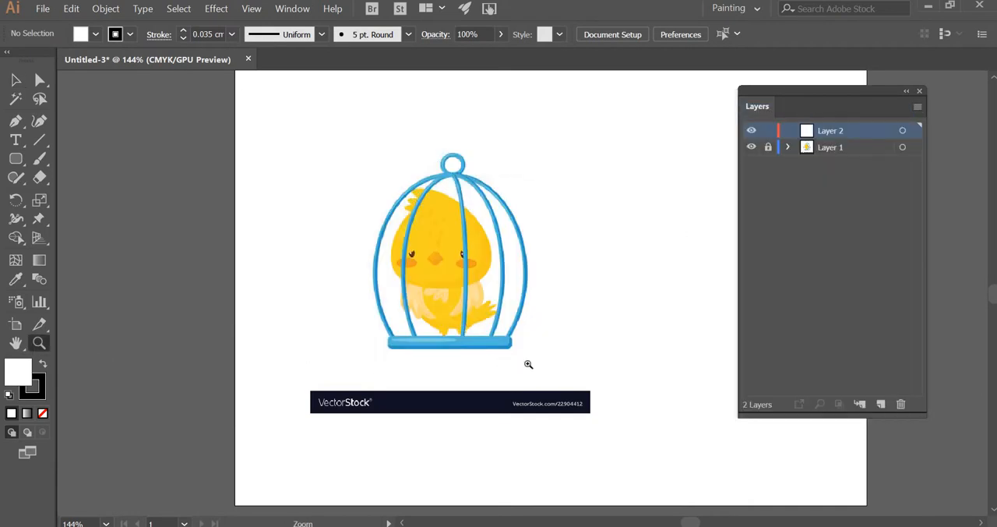
left_click(528, 364)
left_click(488, 282)
left_click(421, 250)
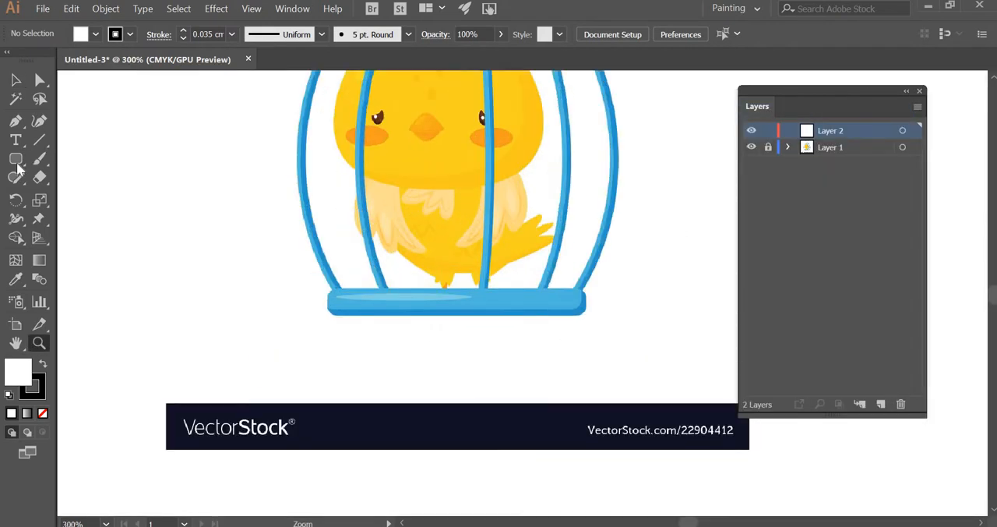
left_click_drag(17, 165, 137, 209)
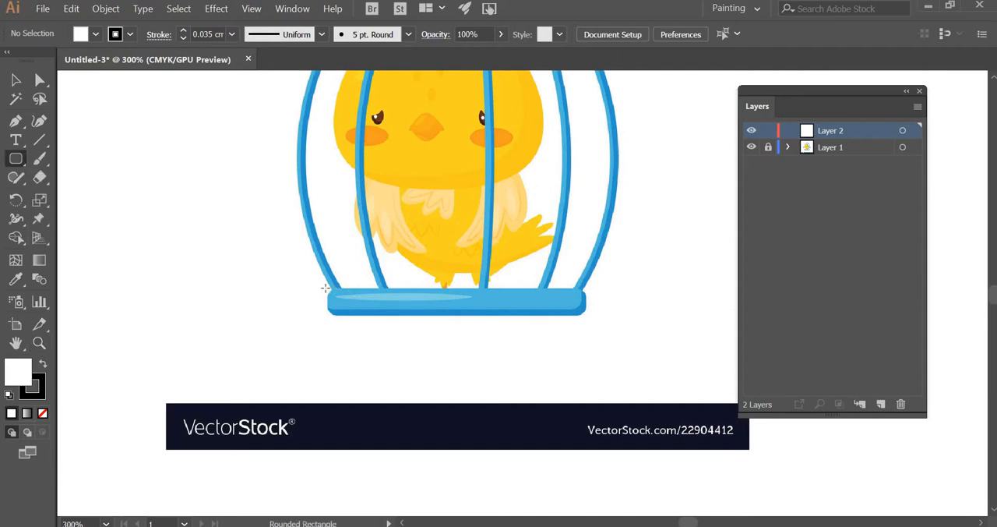
left_click_drag(326, 289, 586, 316)
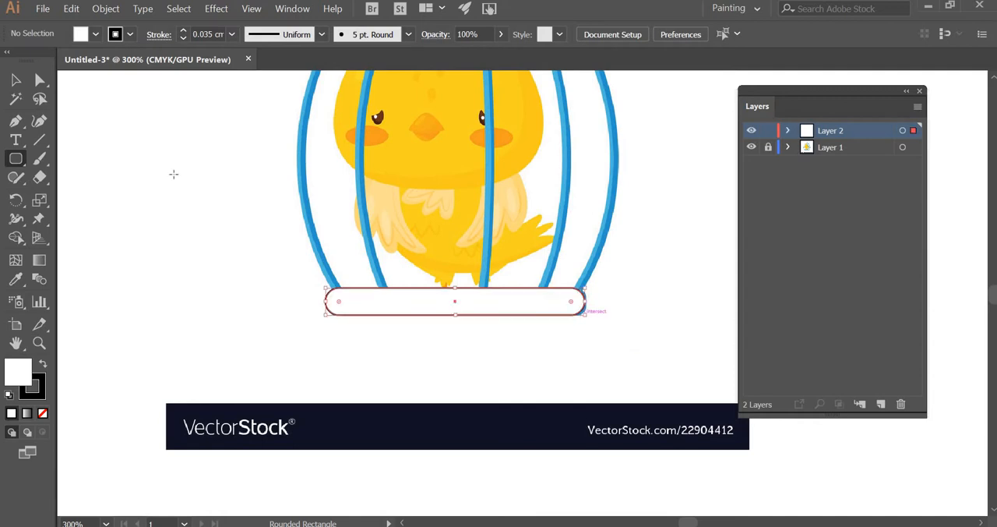
key("v")
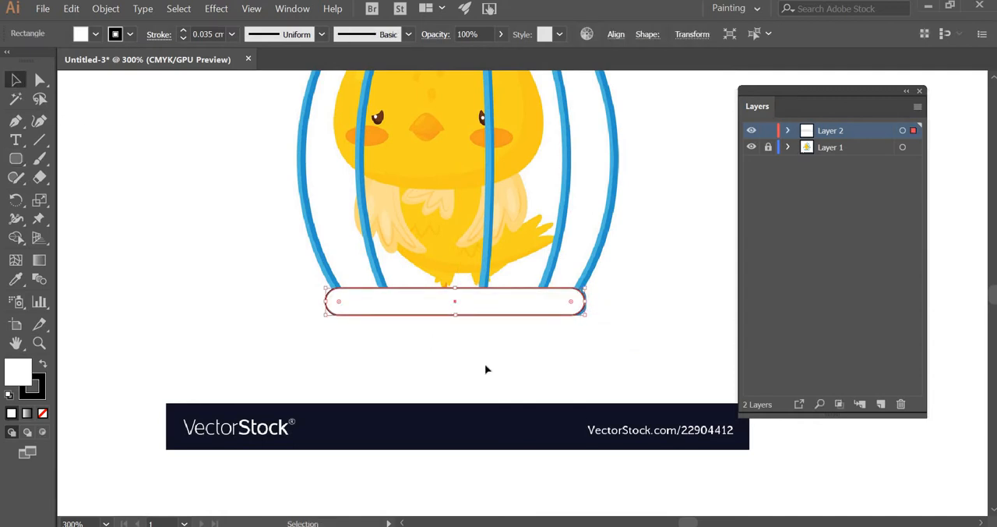
Step: Reduce the radius of all four corners of the rounded rectangle in its properties to match the cage base
left_click(380, 342)
left_click(367, 316)
left_click(296, 9)
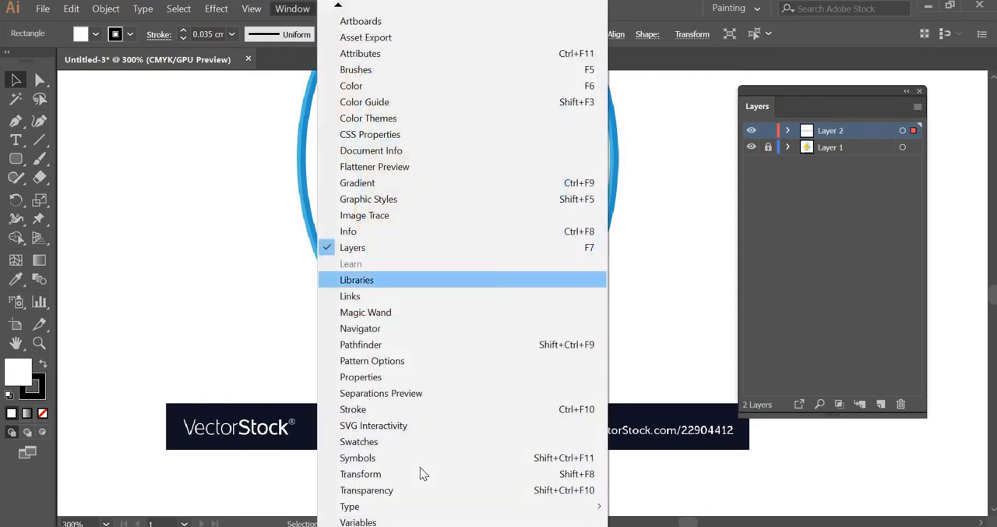
scroll(405, 350, "down", 3)
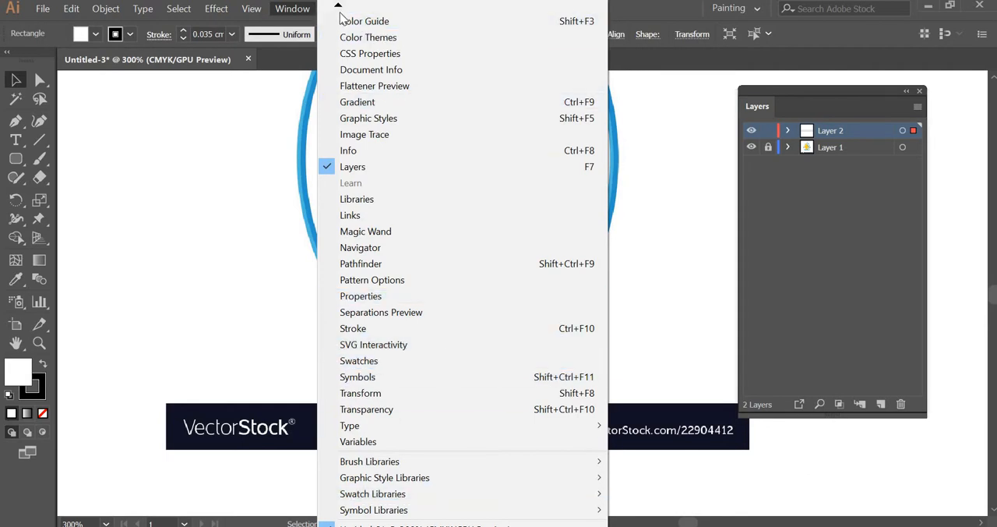
key("Return")
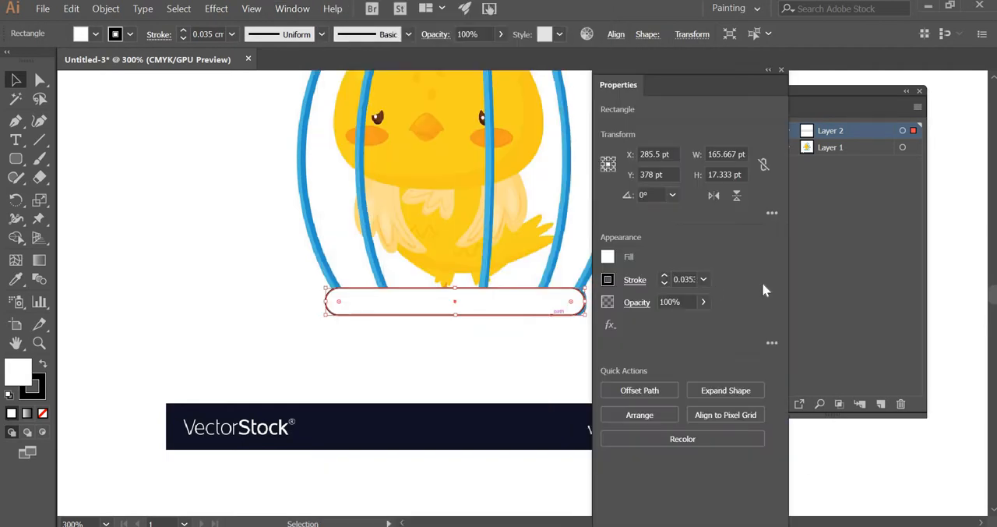
left_click(772, 213)
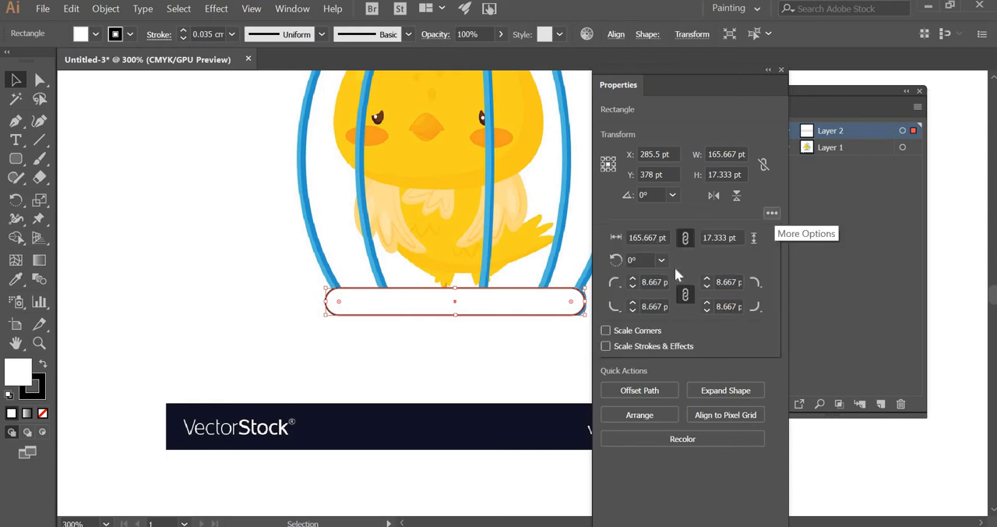
left_click(632, 286)
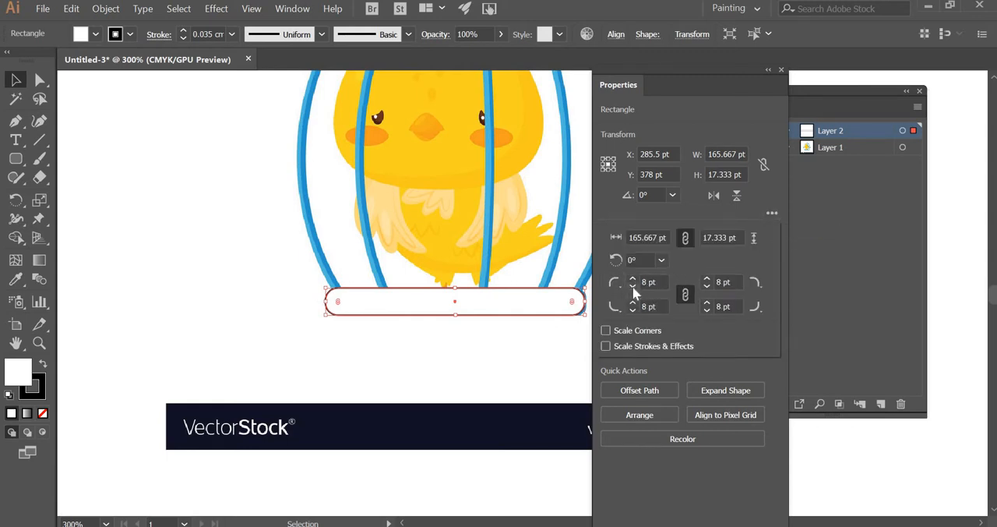
left_click(633, 286)
left_click(633, 286)
left_click(633, 286)
left_click(633, 287)
left_click(435, 317)
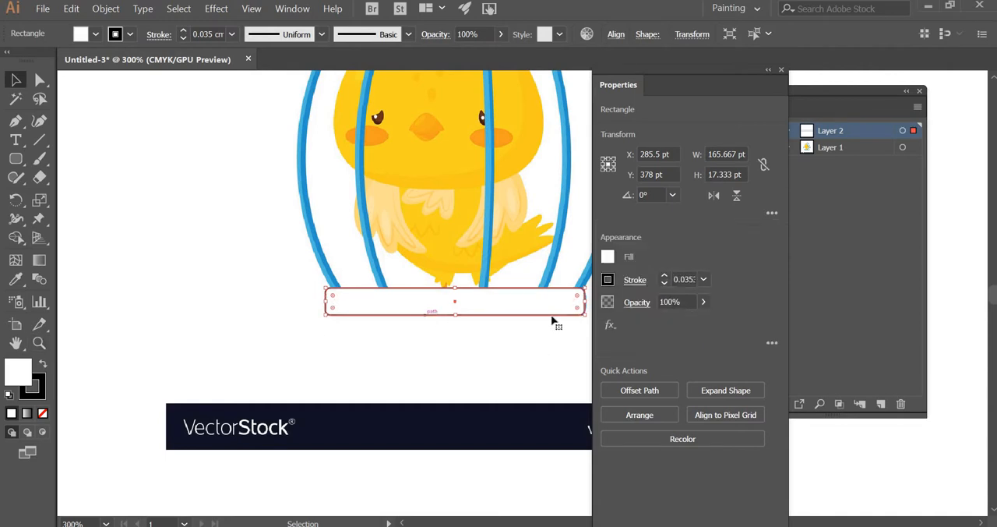
Step: Shift the rounded rectangle off the cage base to compare the two, and move it back over the base at about X 284.5 pt, Y 377.8 pt
left_click(38, 344)
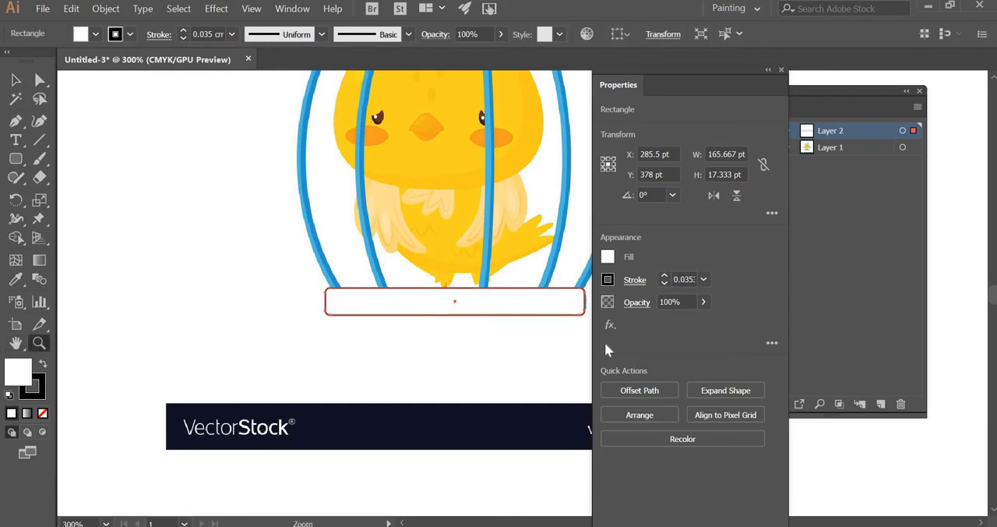
left_click(561, 296)
left_click(17, 80)
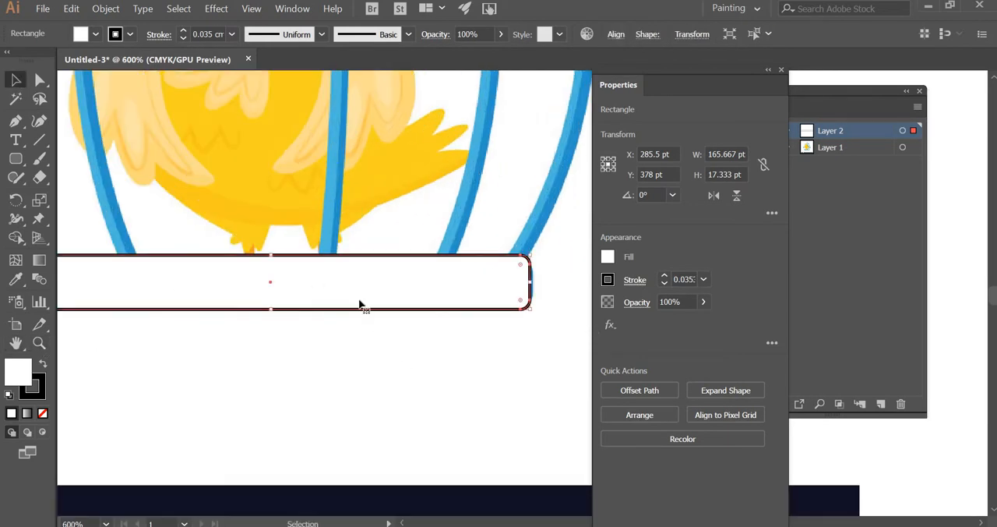
left_click_drag(361, 304, 339, 356)
left_click_drag(354, 307, 356, 296)
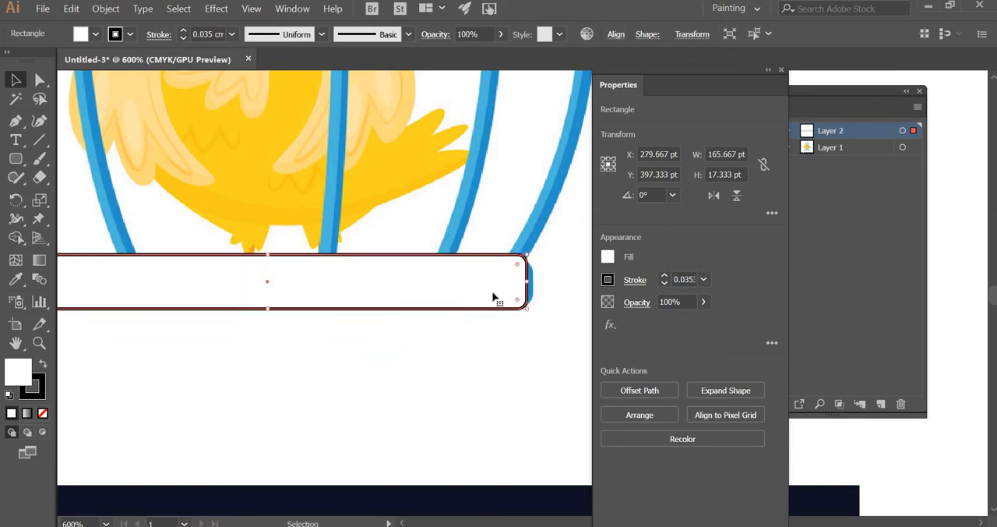
Step: Remove the stroke from the rounded rectangle and set the Properties panel aside from the artwork
left_click(44, 396)
left_click(45, 414)
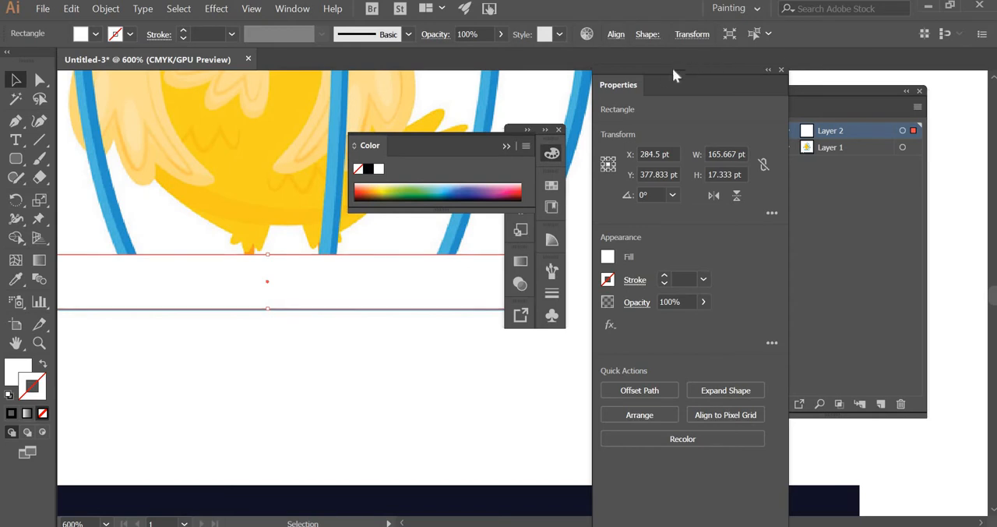
left_click_drag(662, 71, 857, 72)
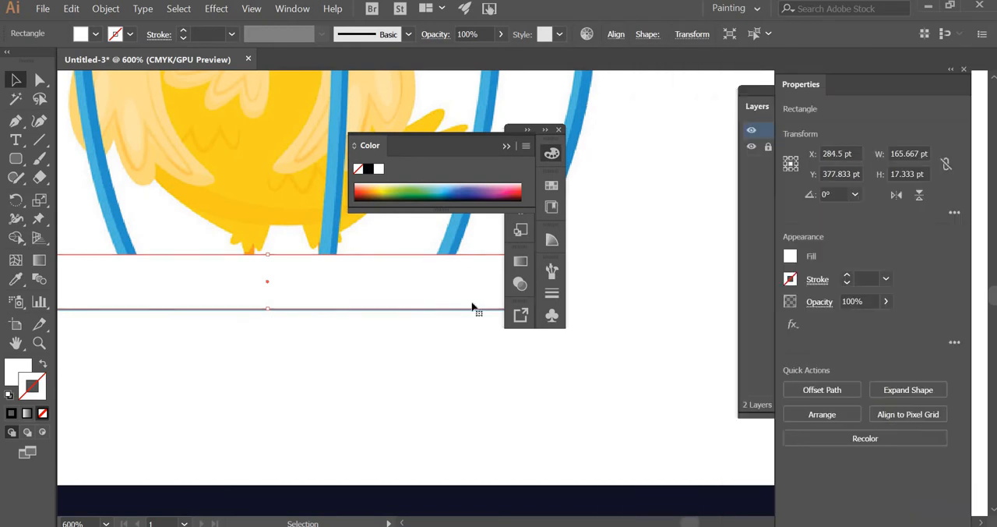
Step: Close the floating colour panel and move the rounded rectangle below the cage base to about X 284 pt, Y 410 pt
left_click(39, 344)
left_click(341, 278, "alt")
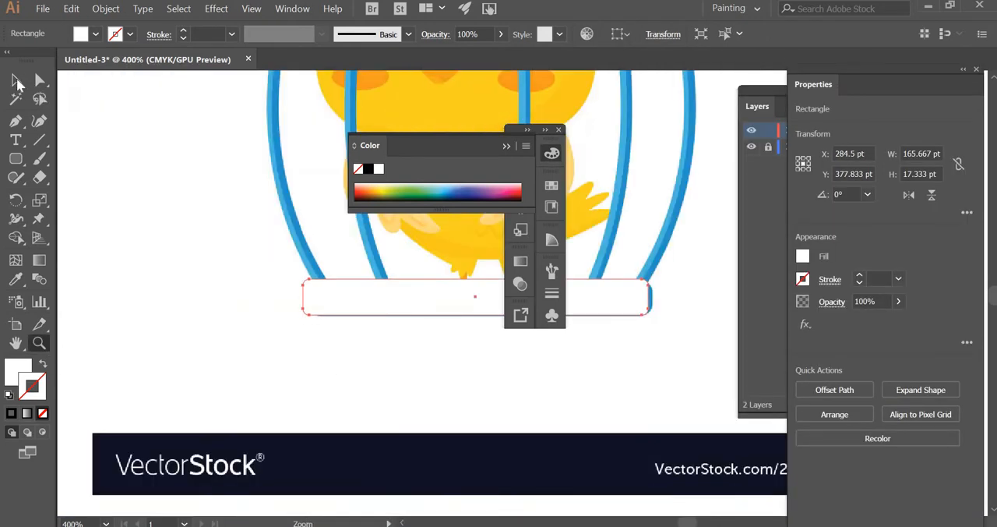
left_click(16, 79)
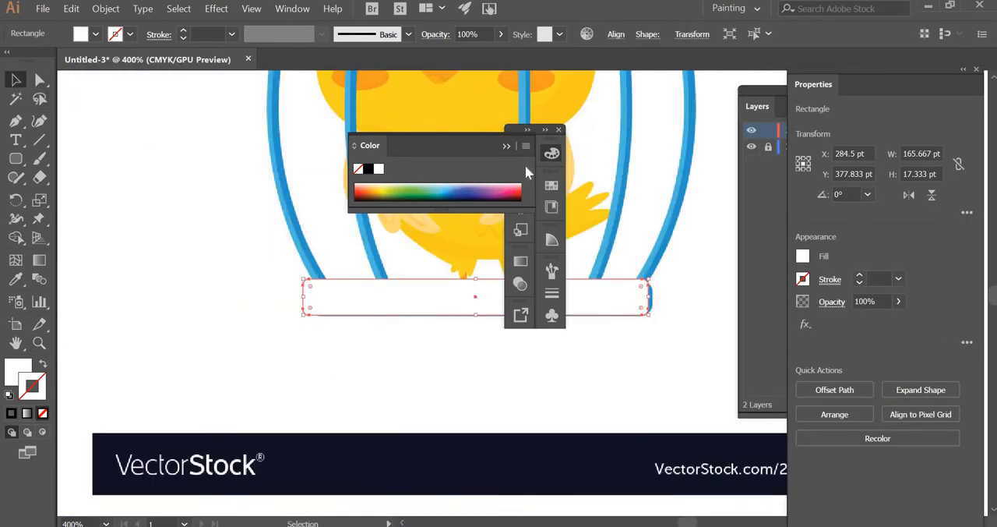
left_click(560, 131)
mouse_move(509, 298)
left_mouse_down()
mouse_move(504, 379)
mouse_move(523, 365)
mouse_move(527, 374)
left_mouse_up()
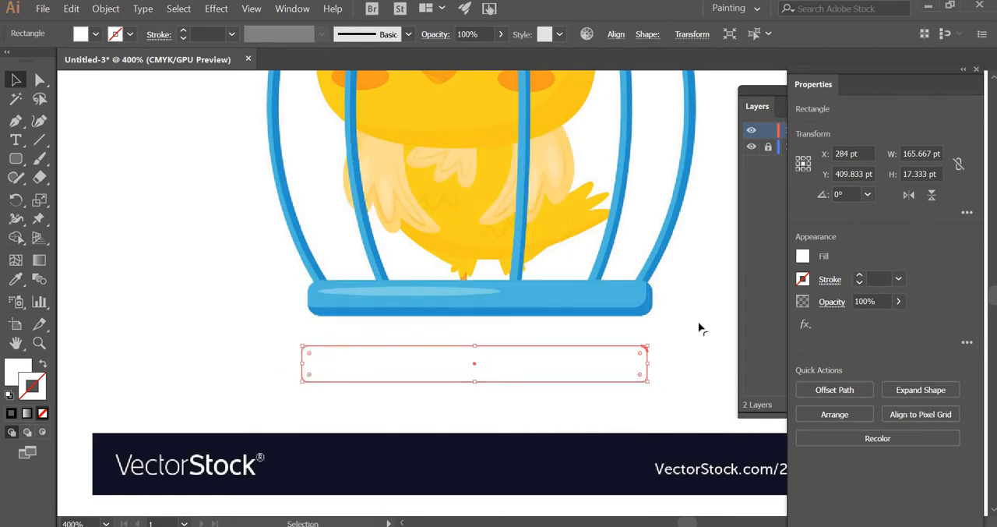
left_click(527, 389)
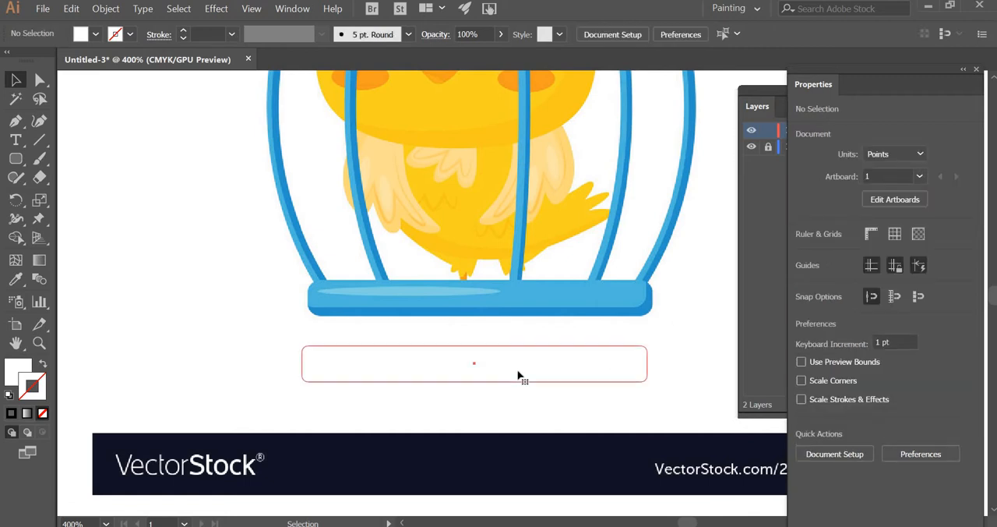
Step: Fill the rounded rectangle with the darker blue sampled from the cage base and move it down to about X 284.5 pt, Y 418.5 pt
left_click(519, 374)
double_click(14, 372)
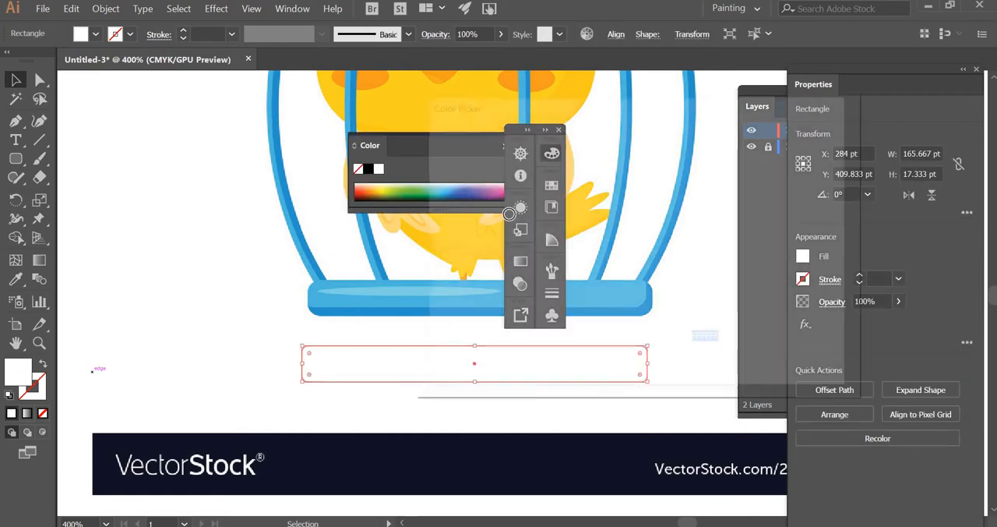
key("Escape")
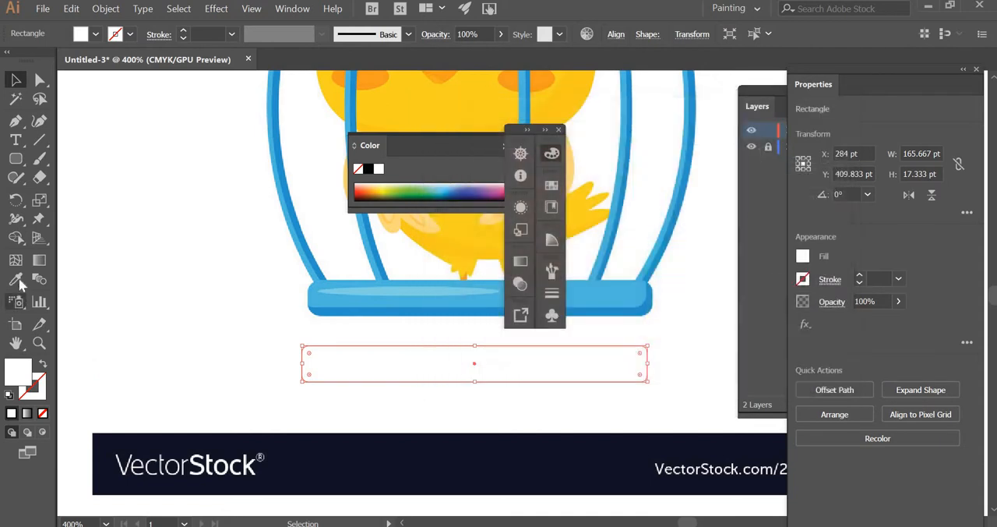
left_click(14, 279)
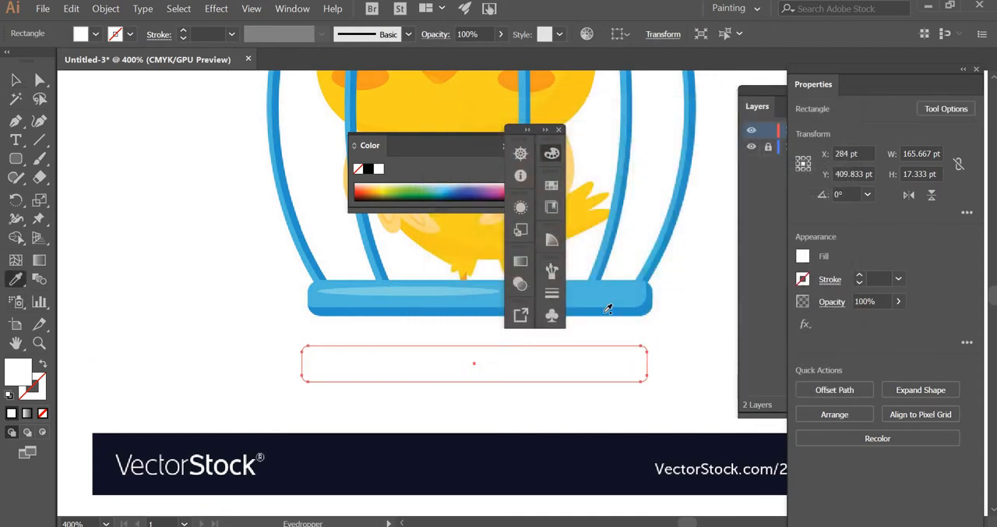
left_click(608, 308)
left_click(15, 79)
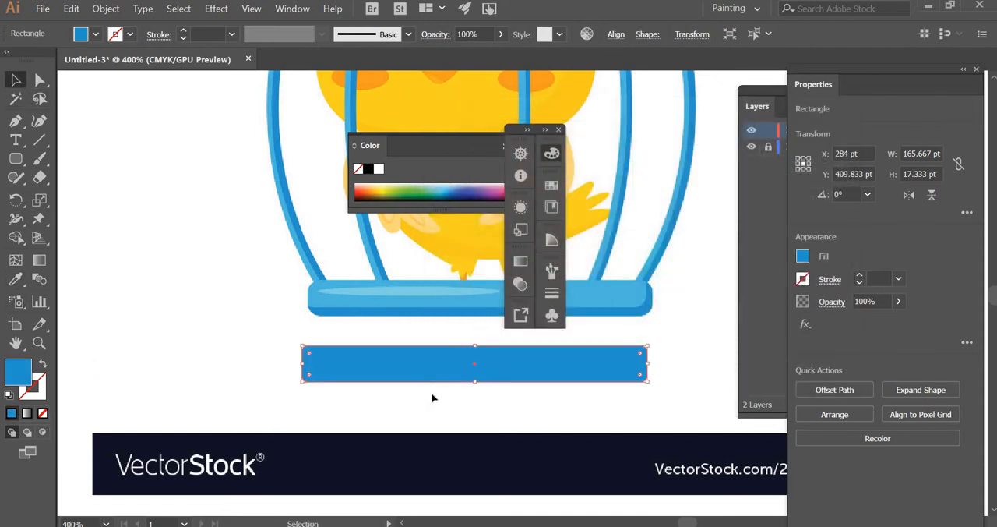
left_click_drag(433, 379, 434, 397)
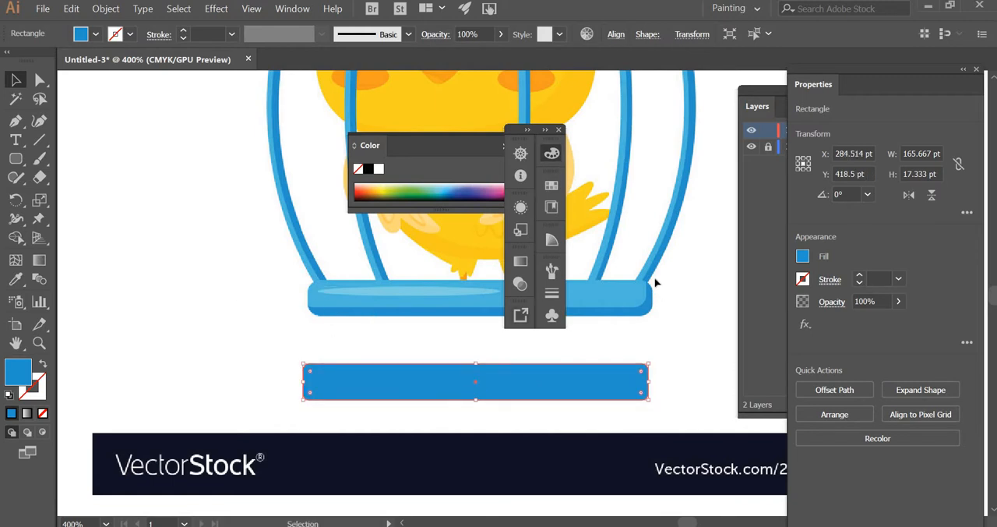
Step: Draw a second rounded rectangle over the lighter upper part of the cage base, about 162.8 pt wide and 12.25 pt high
left_click(15, 159)
left_click_drag(304, 283, 649, 310)
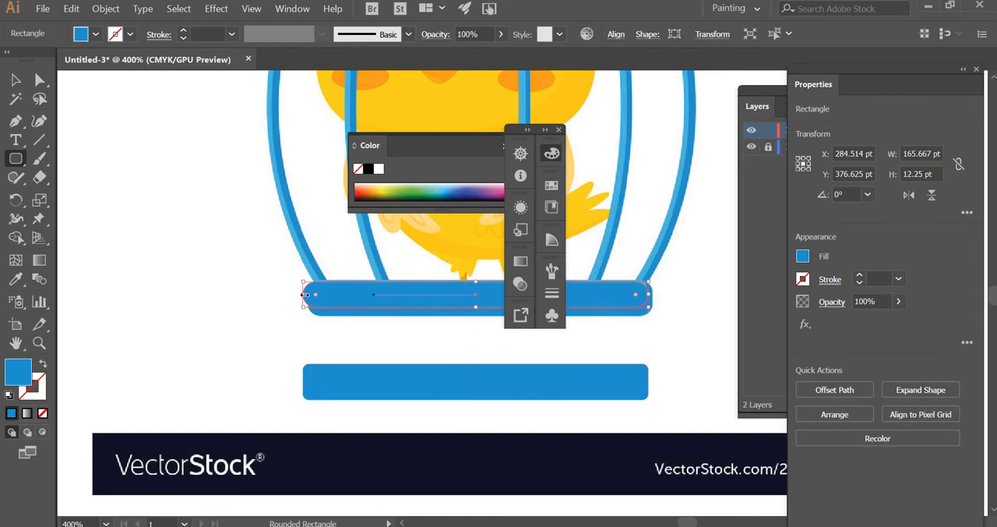
left_click_drag(310, 294, 310, 296)
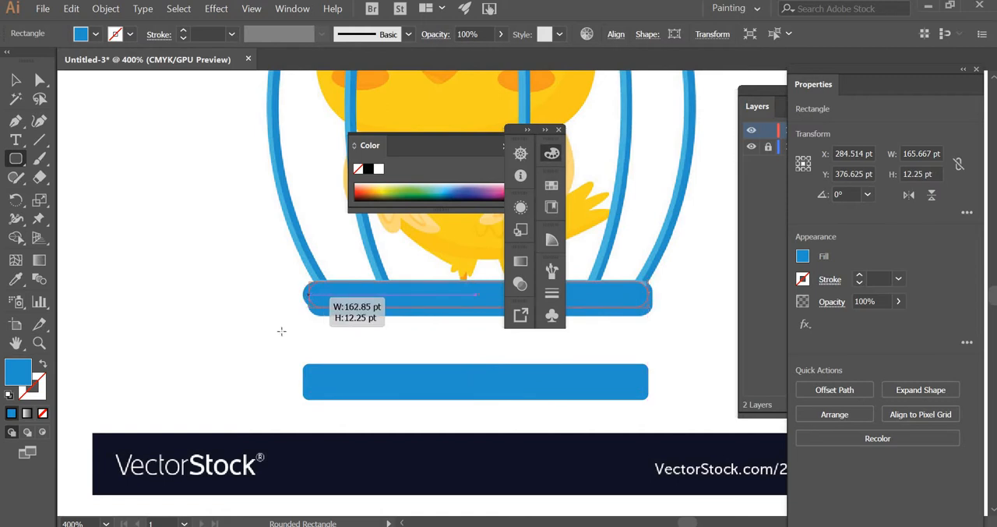
left_click_drag(281, 331, 281, 331)
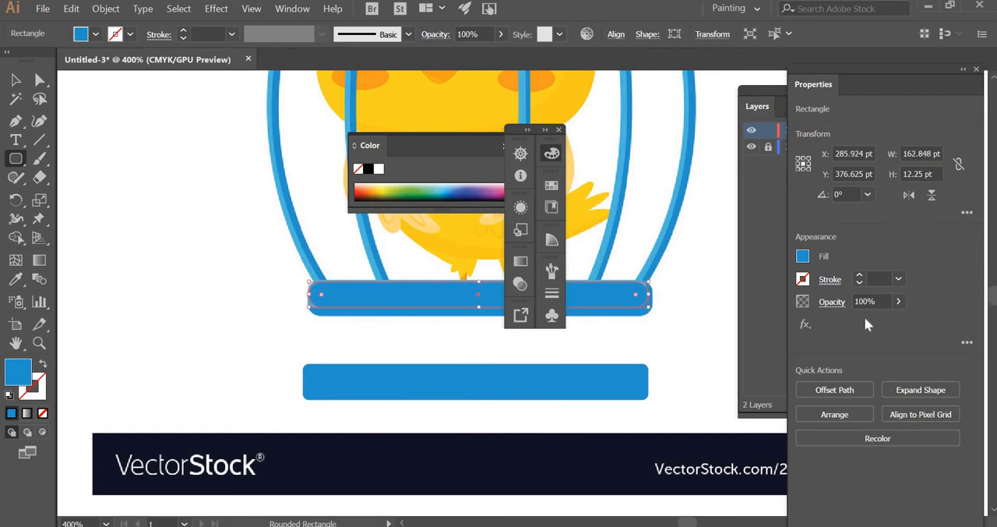
Step: Unlink the second rounded rectangle's corner radii and reduce the radius of its top-left corner only
left_click(967, 212)
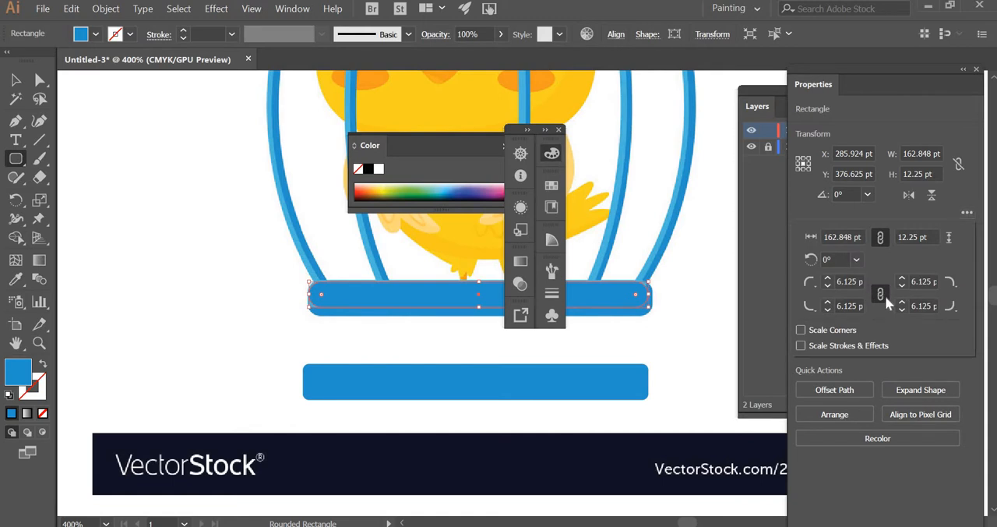
left_click(884, 295)
left_click(815, 304)
left_click(816, 292)
left_click(815, 283)
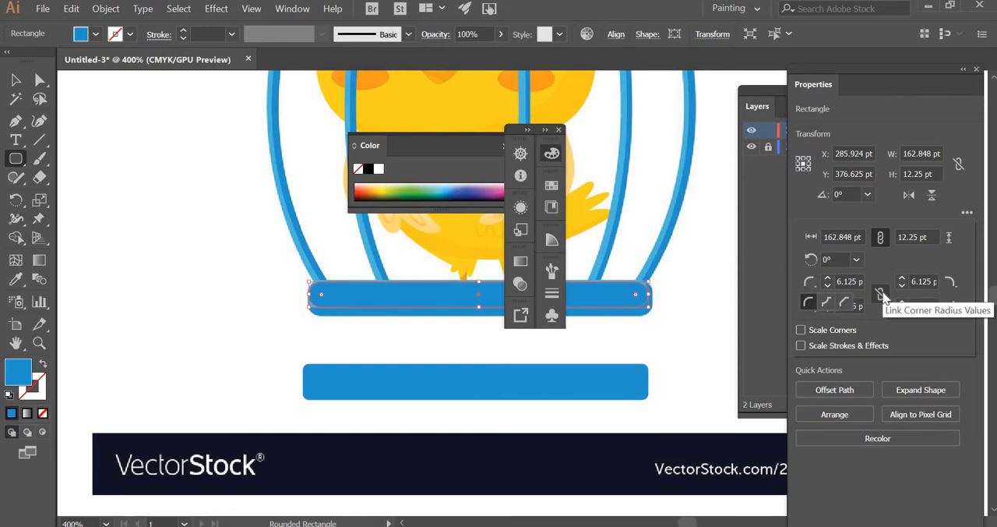
left_click(830, 288)
left_click(829, 286)
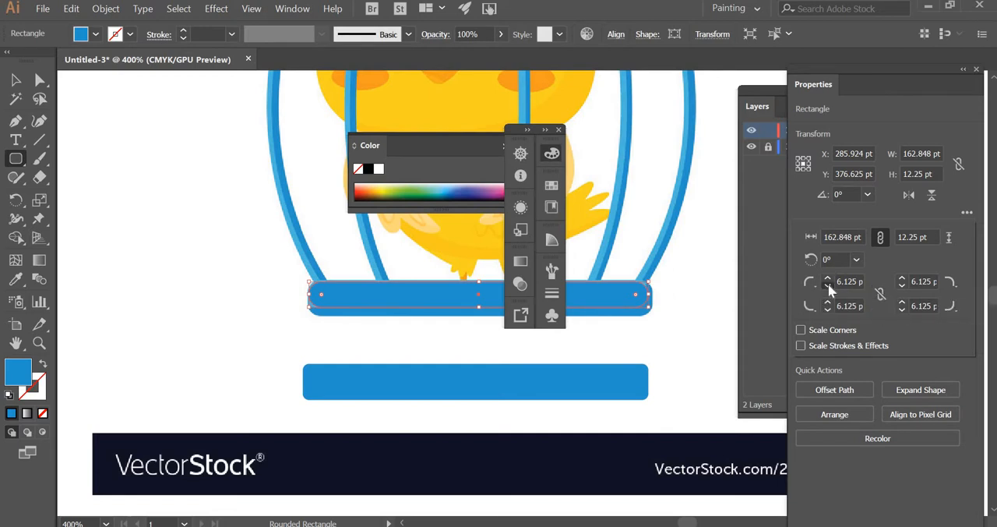
left_click(829, 286)
Step: Dismiss the Rounded Rectangle dialog and move the thinner rectangle off the cage base to about X 174.7 pt, Y 346.4 pt
left_click(144, 282)
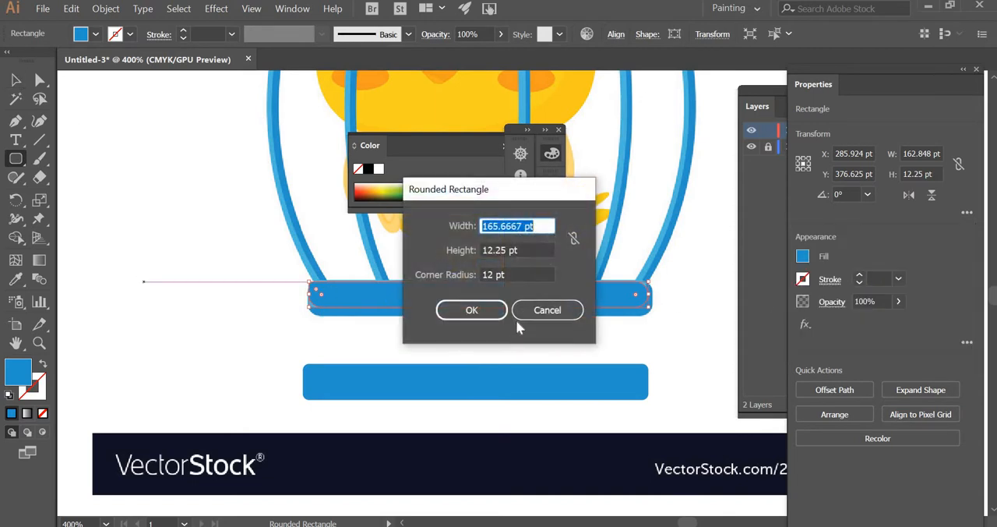
left_click(535, 307)
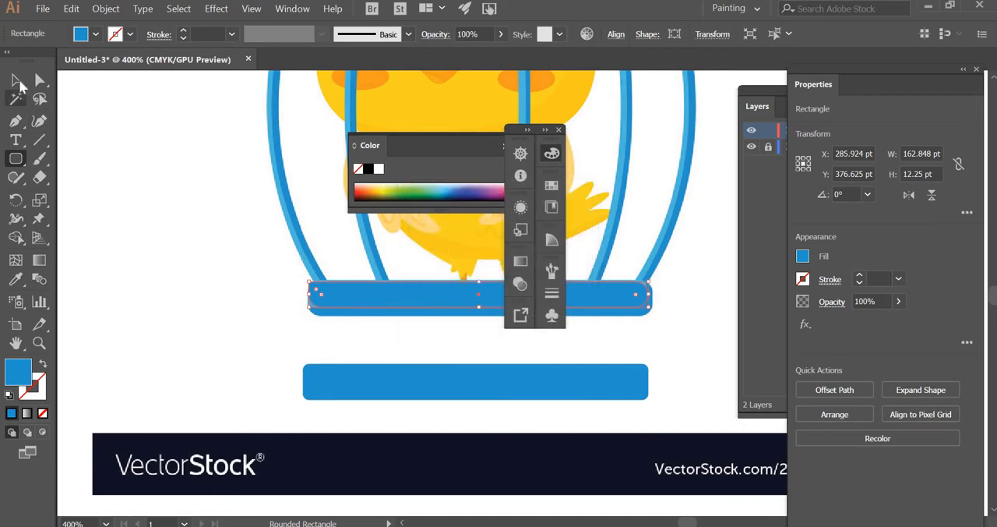
left_click(16, 79)
left_click_drag(207, 268, 153, 232)
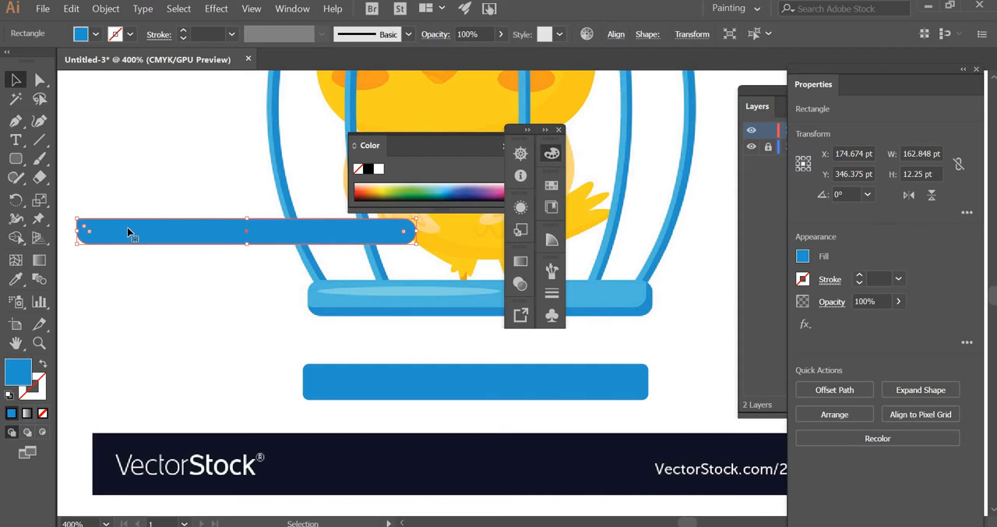
Step: Check the corner radii of the rectangle below the cage, and set the thinner rectangle's top-left corner radius to 3 pt
left_click(392, 386)
left_click(967, 212)
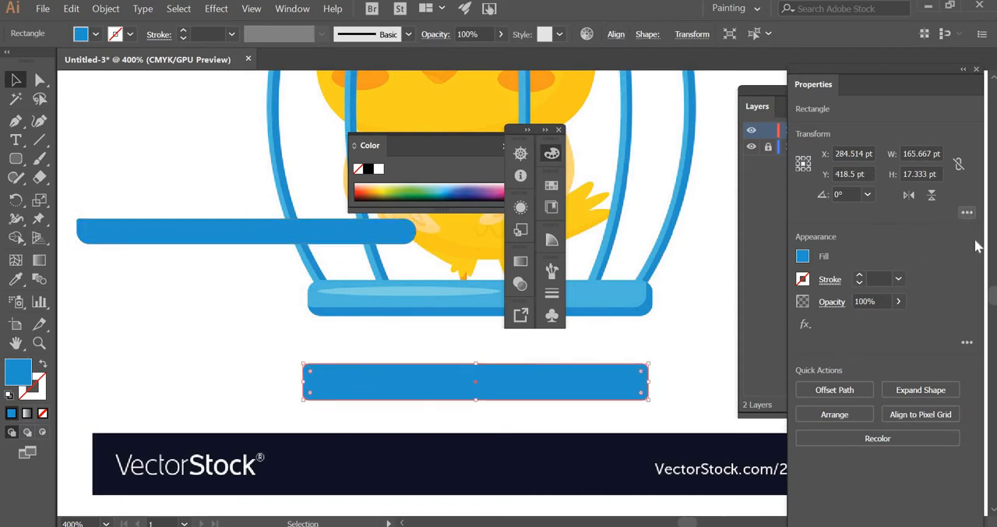
left_click(144, 243)
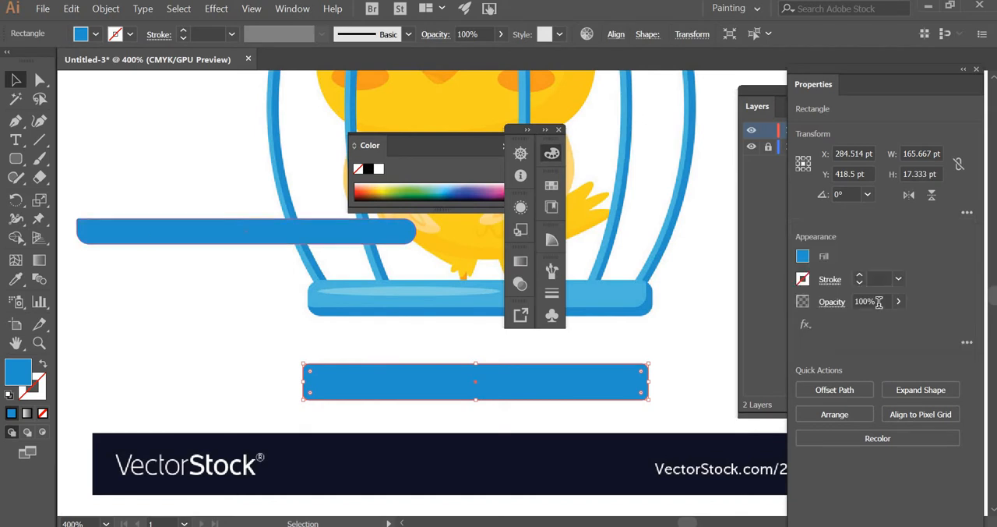
left_click(967, 212)
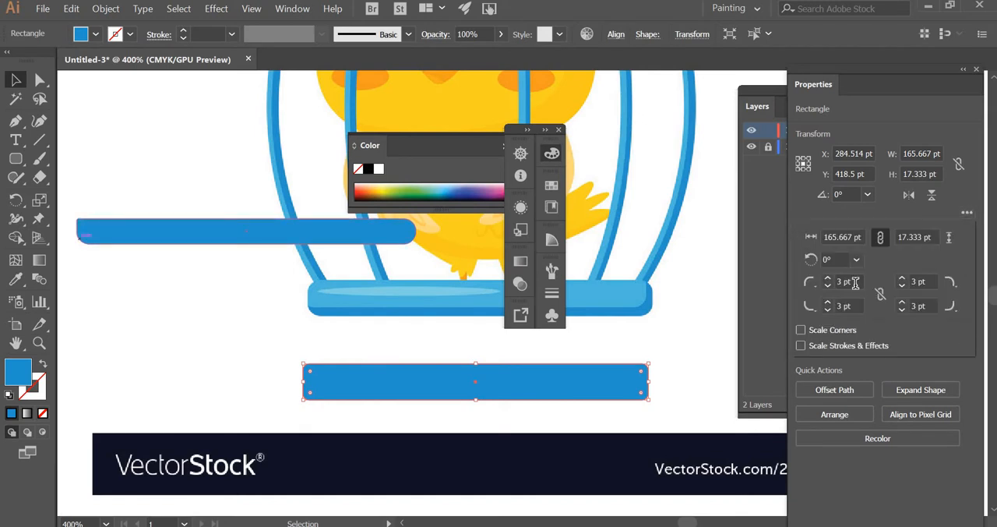
left_click(118, 305)
left_click(119, 305)
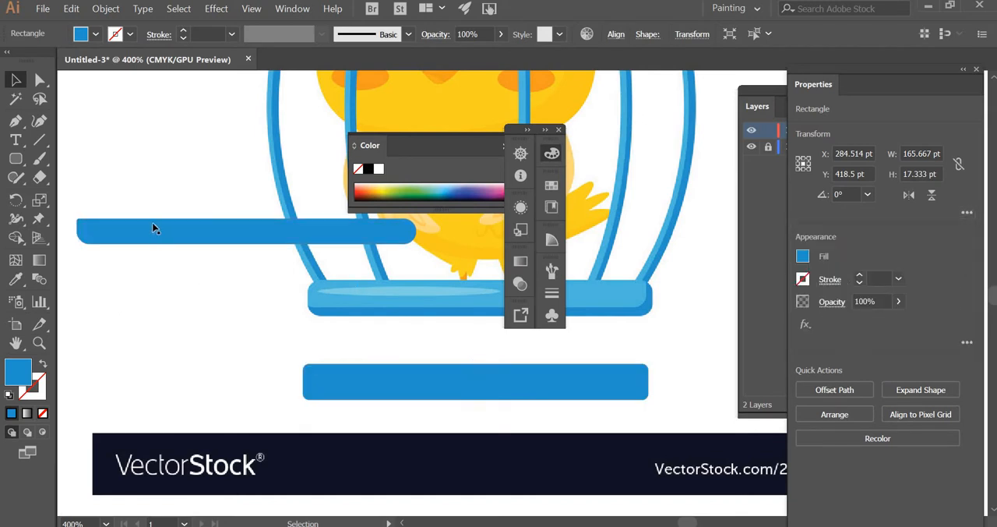
left_click(154, 224)
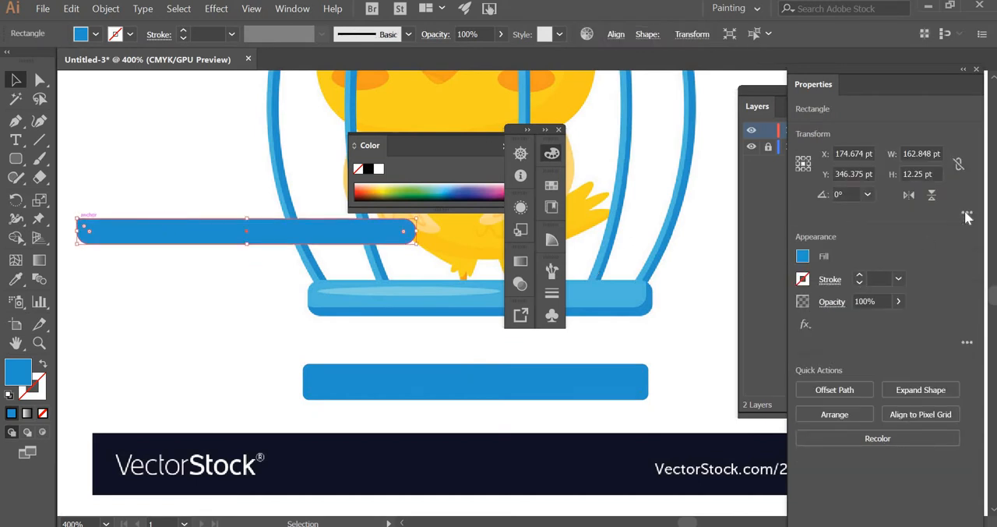
left_click(968, 212)
left_click(846, 281)
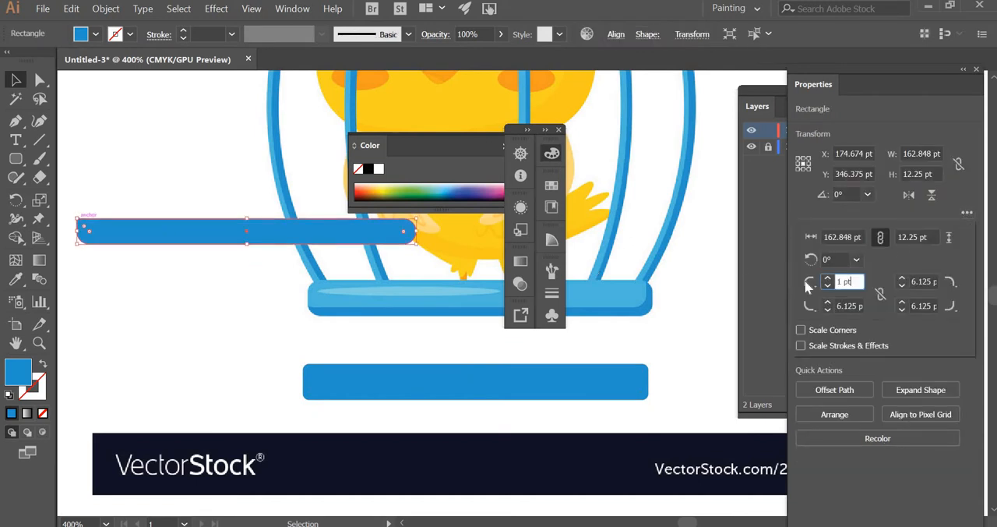
key("Return")
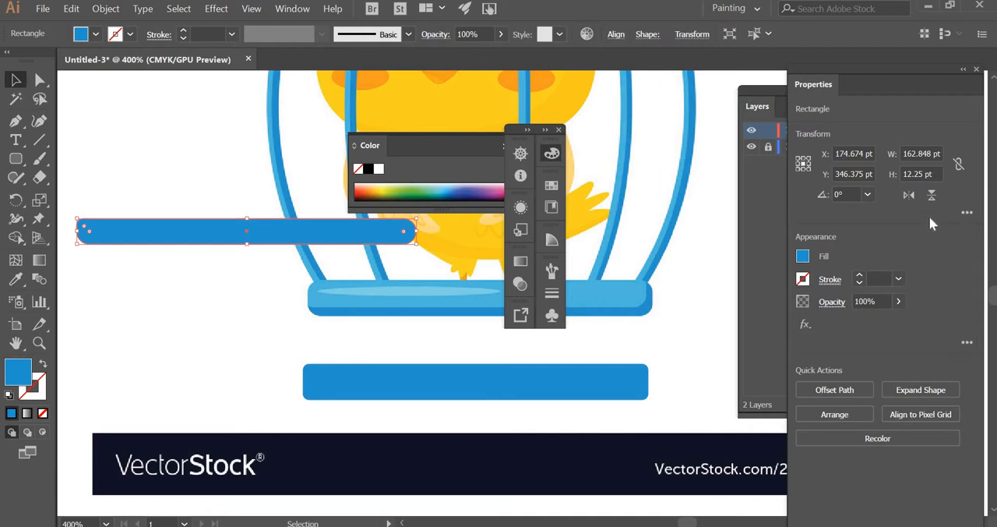
Step: Set the thinner rectangle's bottom-right corner radius to 3 pt
left_click(967, 212)
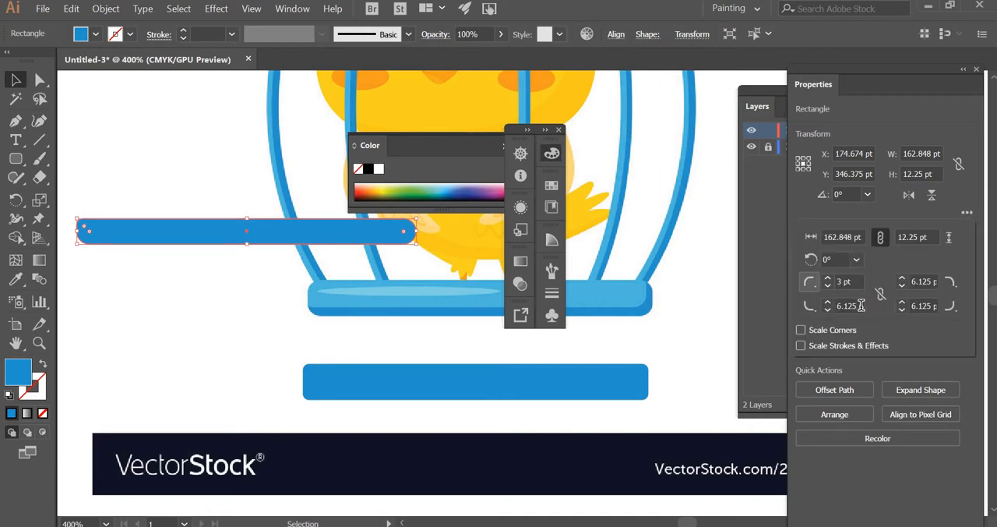
left_click(862, 305)
type("1t")
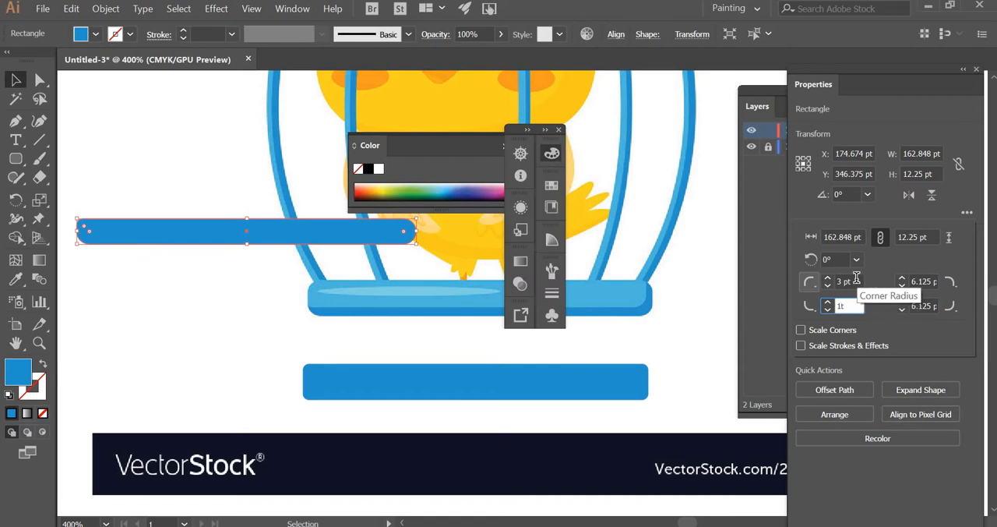
left_click(857, 281)
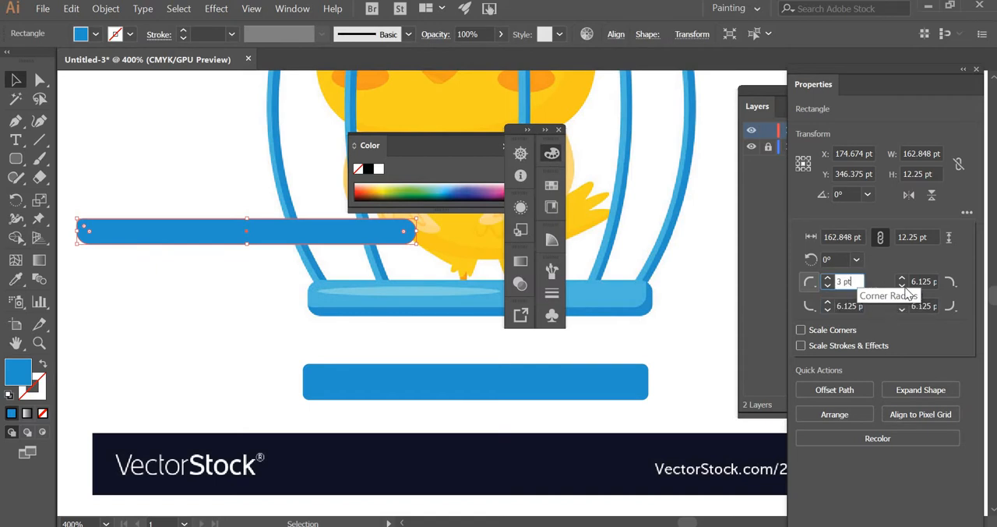
left_click(932, 281)
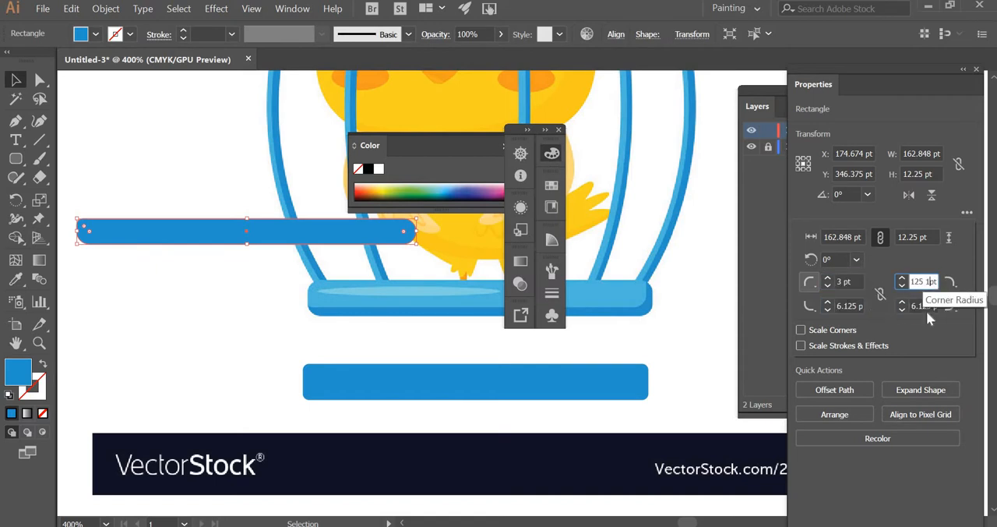
left_click(927, 304)
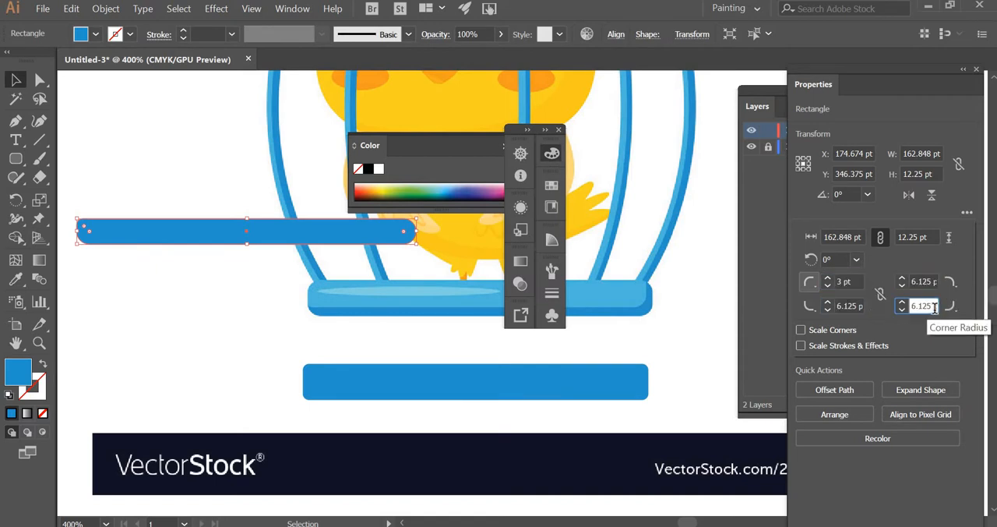
type("3pt")
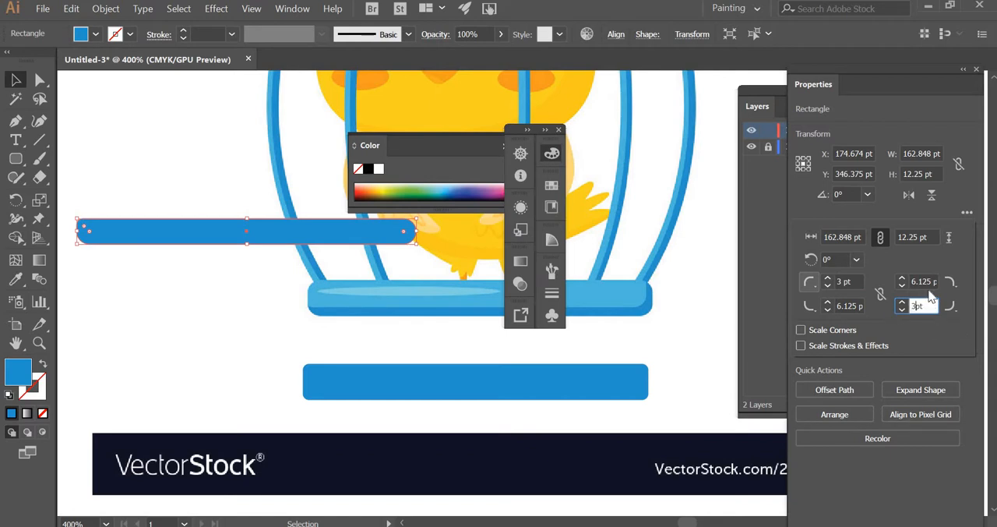
Step: Set the thinner rectangle's top-right and bottom-left corner radii to 1 pt each
left_click(928, 278)
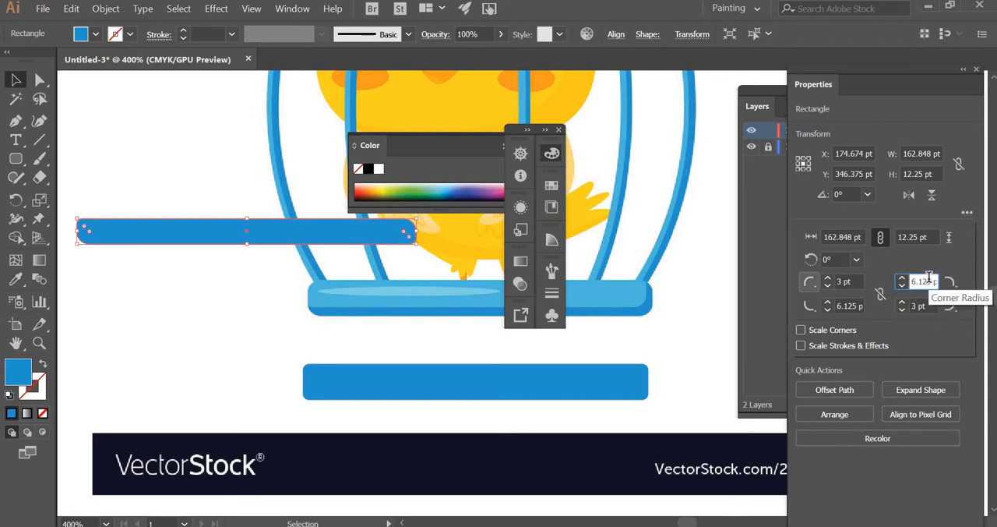
left_click_drag(931, 278, 855, 280)
type("1")
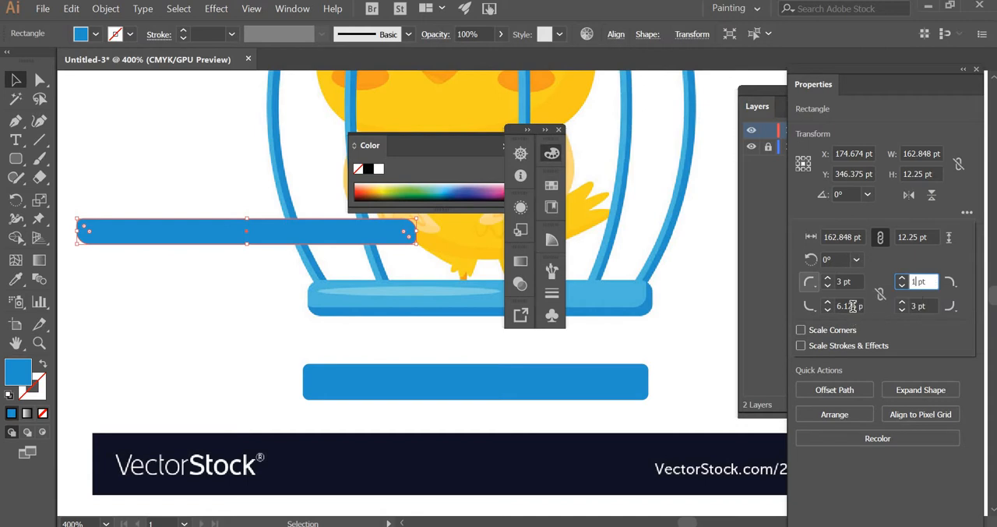
left_click(853, 306)
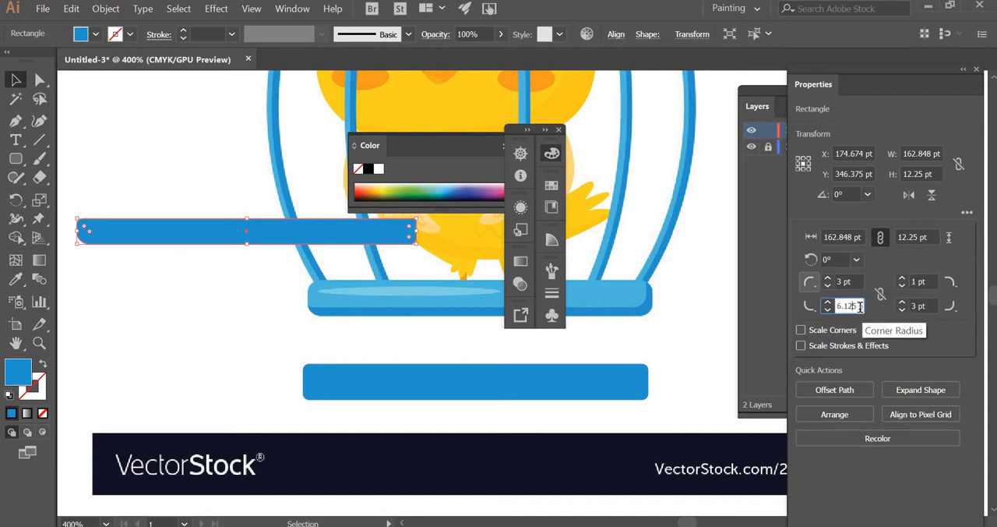
left_click_drag(859, 306, 810, 312)
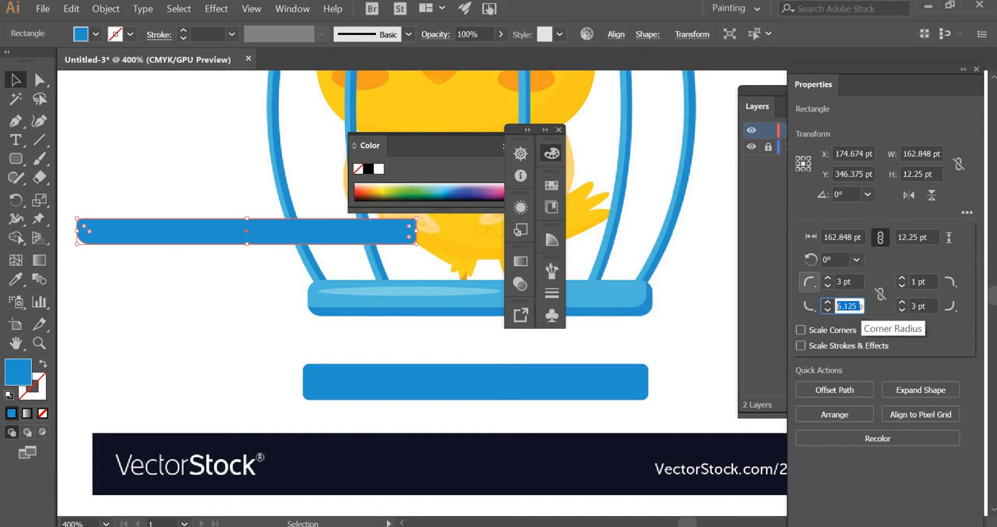
type("1pt")
left_click(927, 282)
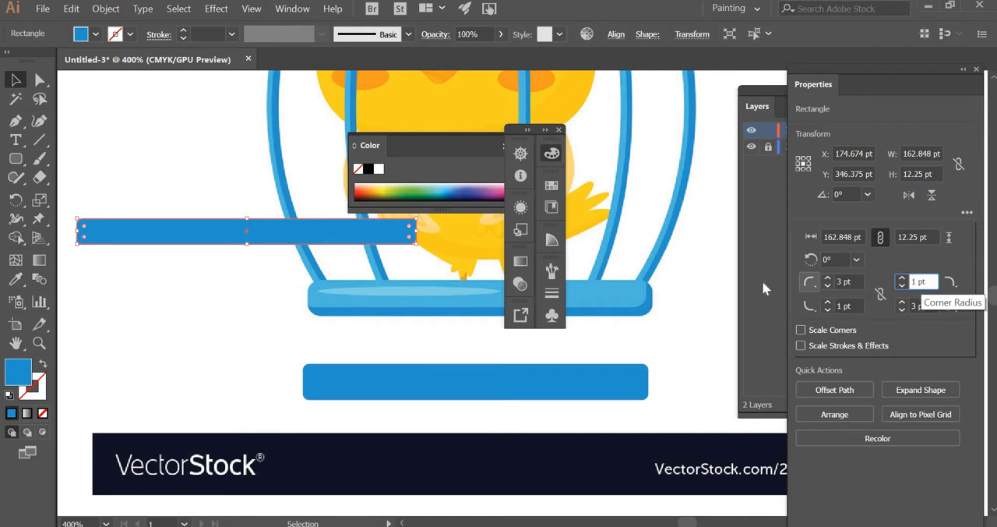
left_click(100, 125)
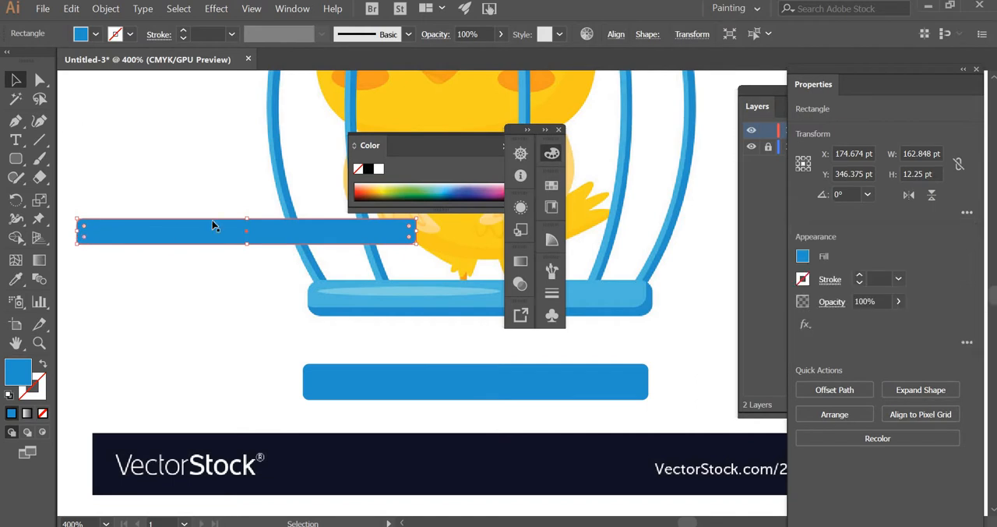
Step: Place the thinner rectangle over the lower one at about X 283.1 pt, Y 416 pt and fill it with the cage base's lighter blue
key("ctrl+shift+a")
left_click_drag(324, 305, 386, 369)
key("i")
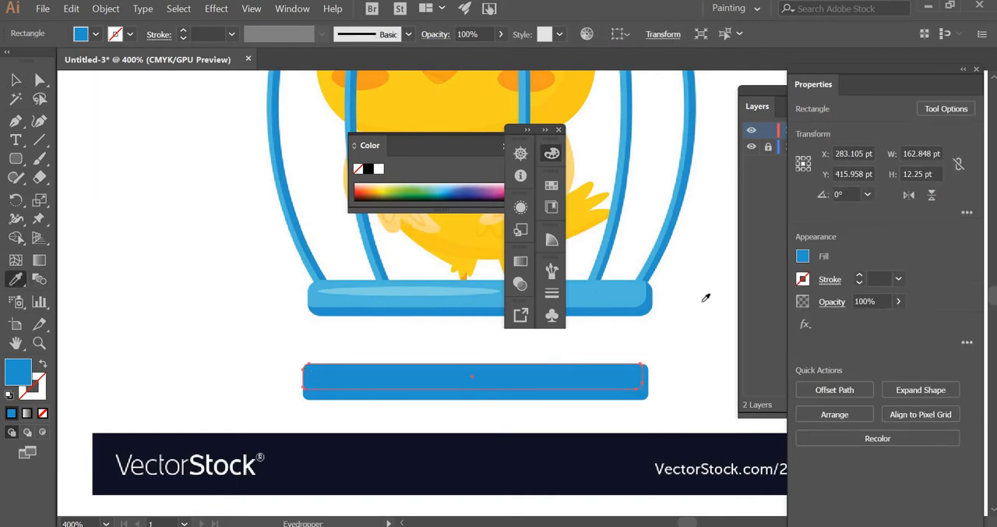
left_click(613, 293)
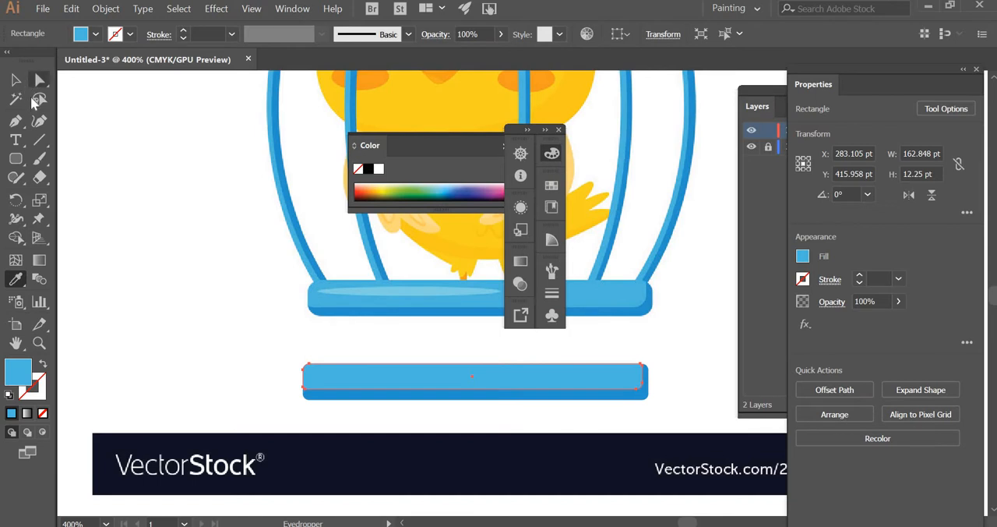
Step: Draw a flat ellipse about 88.25 pt wide and 4.75 pt high over the highlight on the reference cage base
left_click(16, 80)
left_click(94, 169)
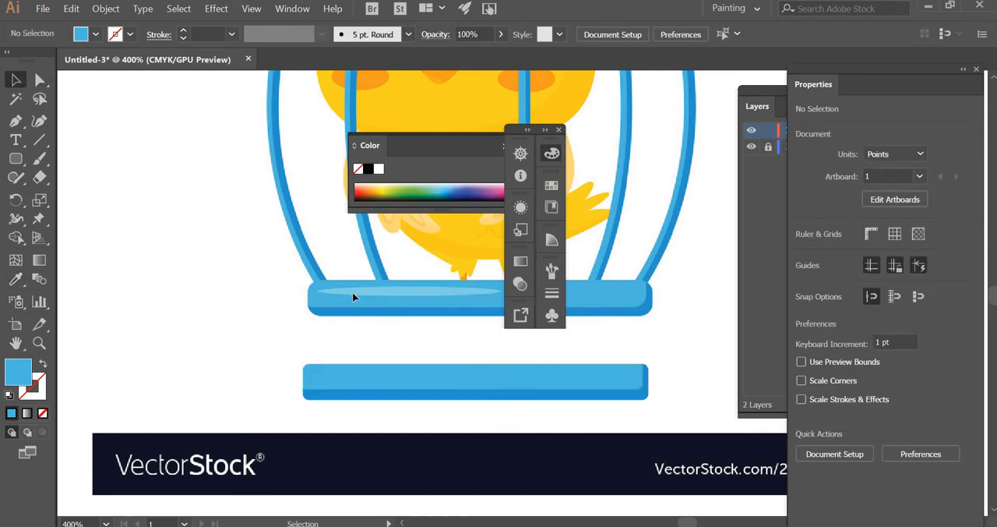
left_click_drag(17, 159, 98, 196)
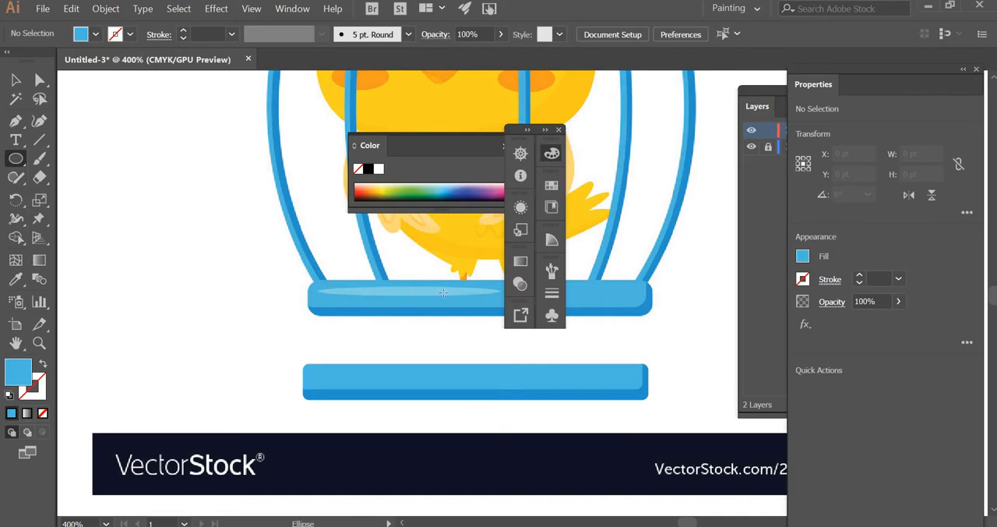
left_click_drag(443, 293, 503, 303)
left_click(16, 80)
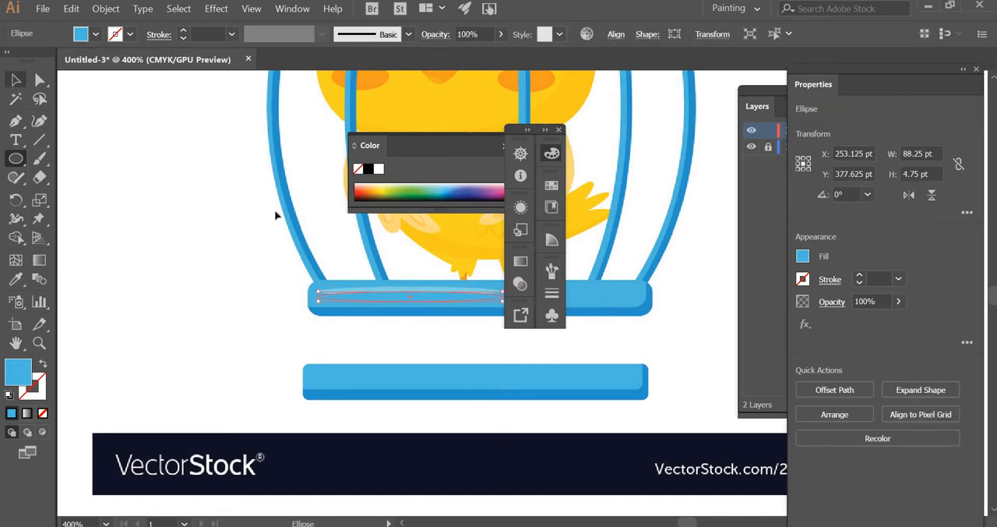
Step: Move the ellipse onto the traced base at about X 249.1 pt, Y 416 pt and fill it with the reference highlight's light blue
left_click_drag(392, 293, 382, 376)
left_click_drag(282, 376, 283, 376)
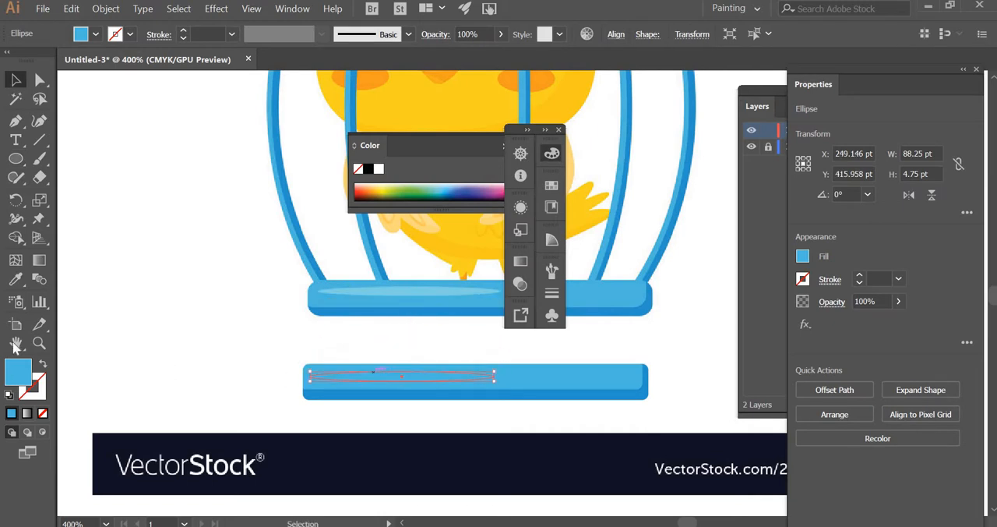
left_click(16, 279)
left_click(406, 288)
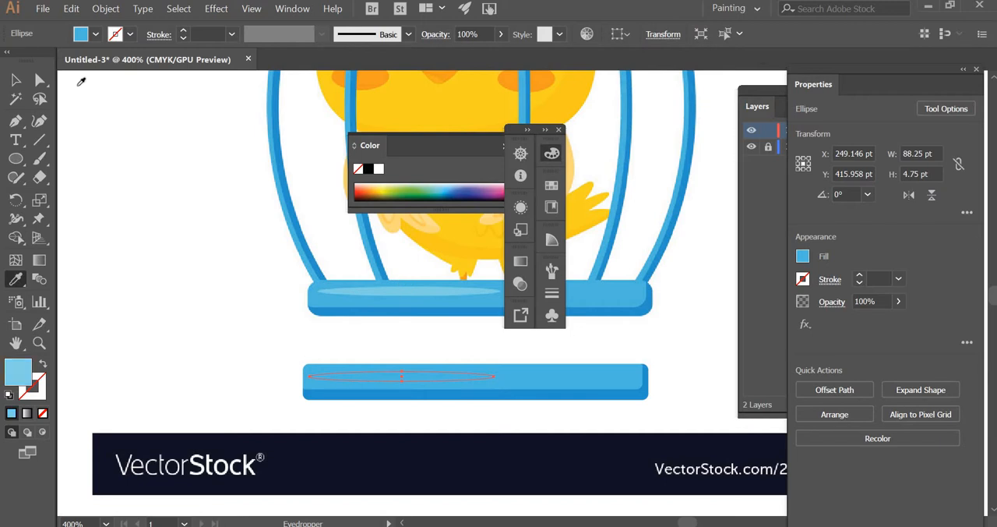
key("v")
left_click(245, 362)
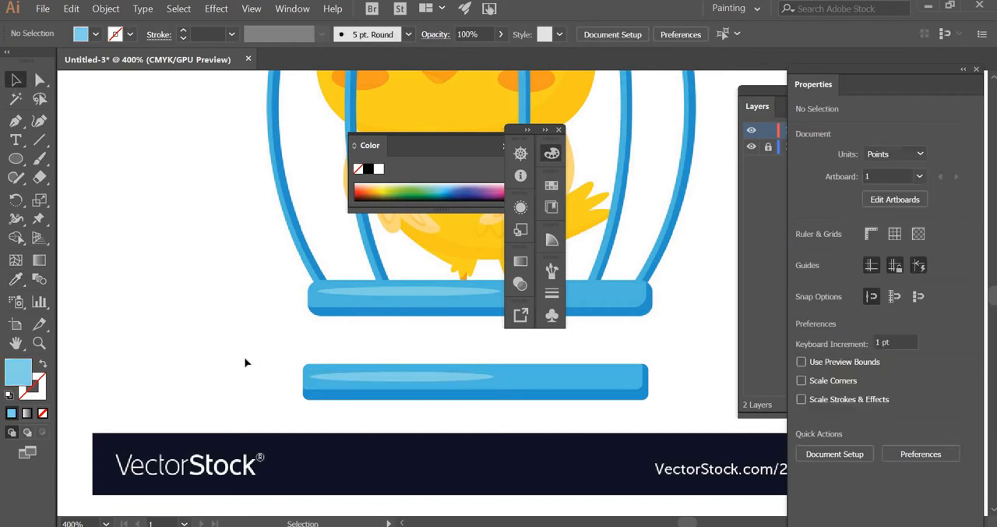
Step: Link the corner radii of the darker lower rectangle in the traced base and set all four to 5 pt
left_click_drag(347, 392, 373, 415)
left_click_drag(164, 239, 208, 305)
left_click(357, 411)
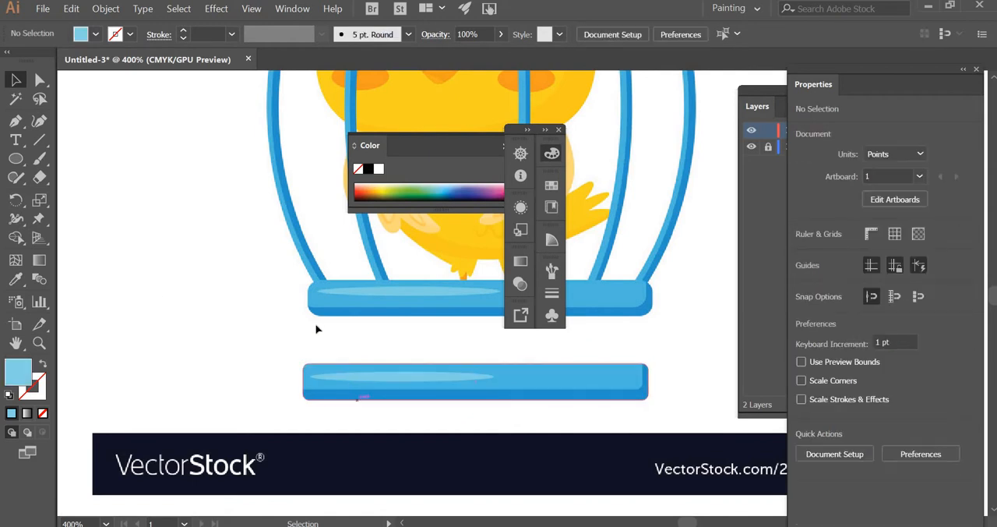
left_click(326, 398)
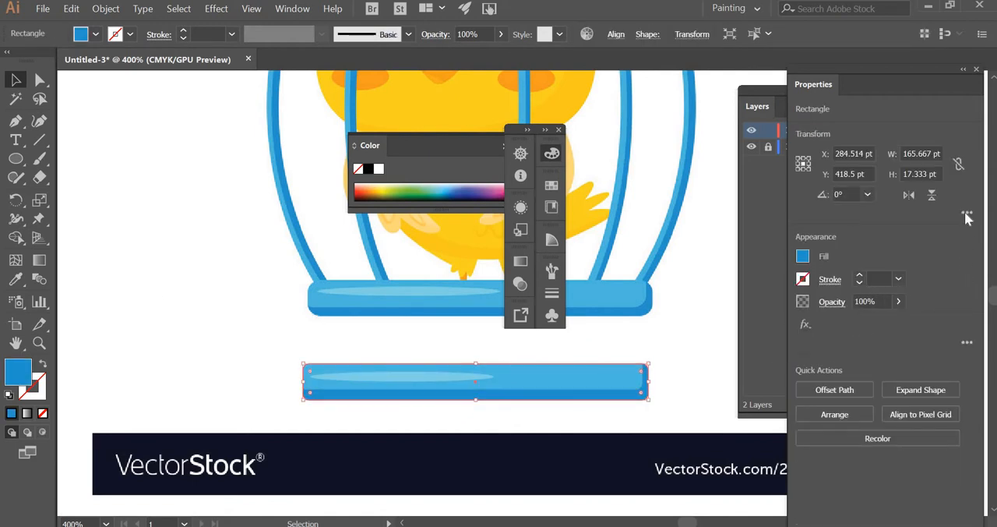
left_click(966, 213)
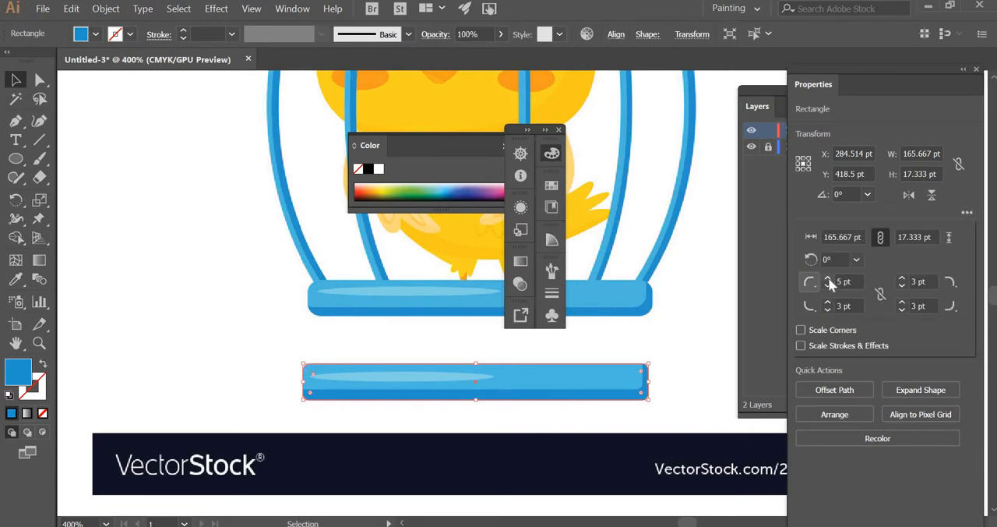
left_click(881, 295)
left_click(980, 309)
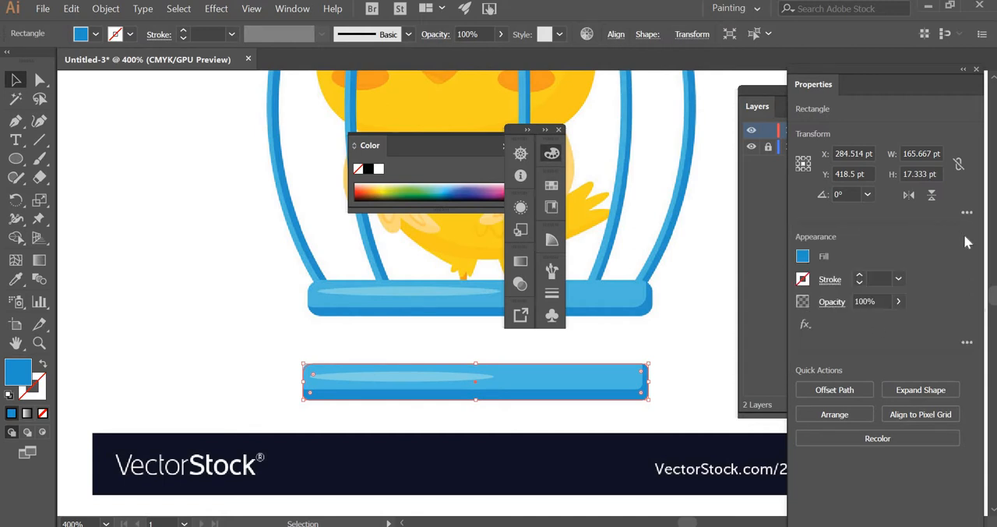
left_click(967, 212)
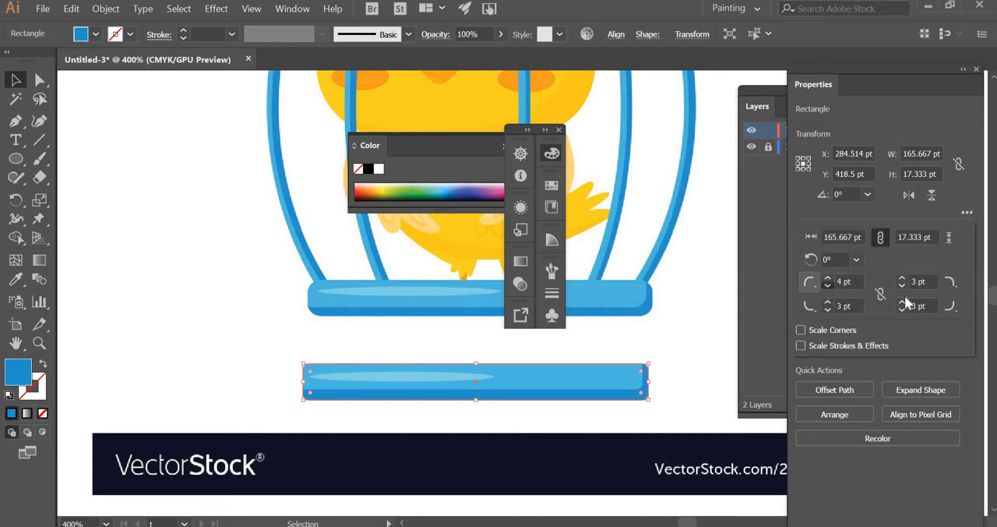
left_click(880, 294)
left_click(829, 281)
left_click(829, 282)
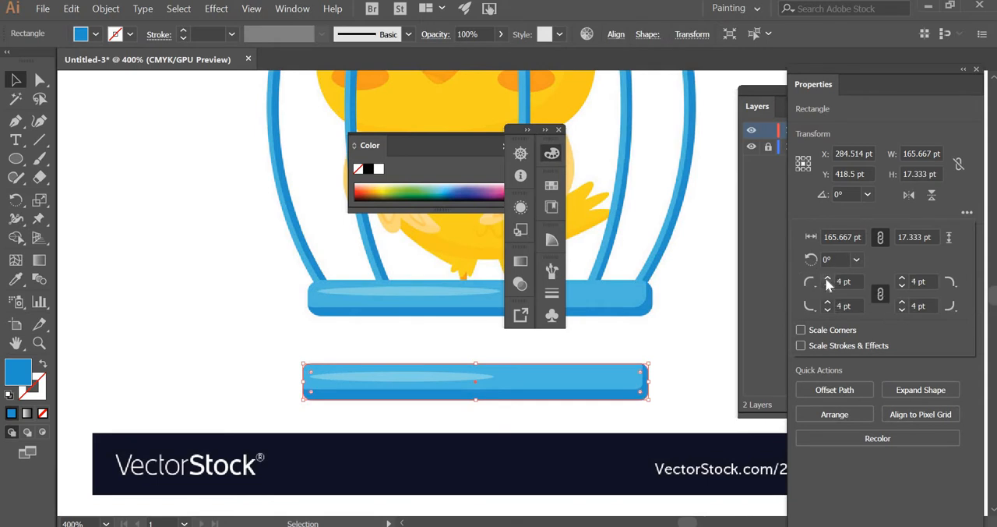
left_click(700, 371)
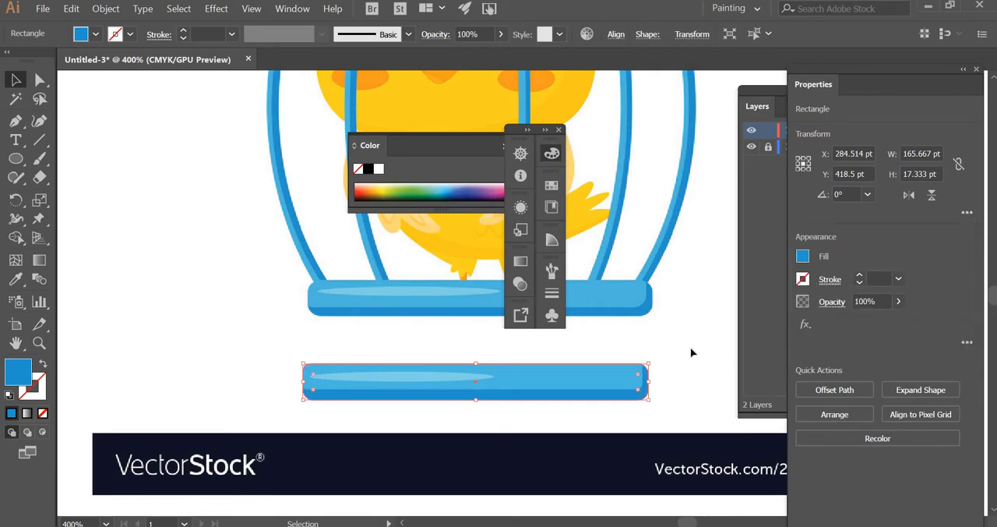
left_click(637, 402)
left_click(635, 400)
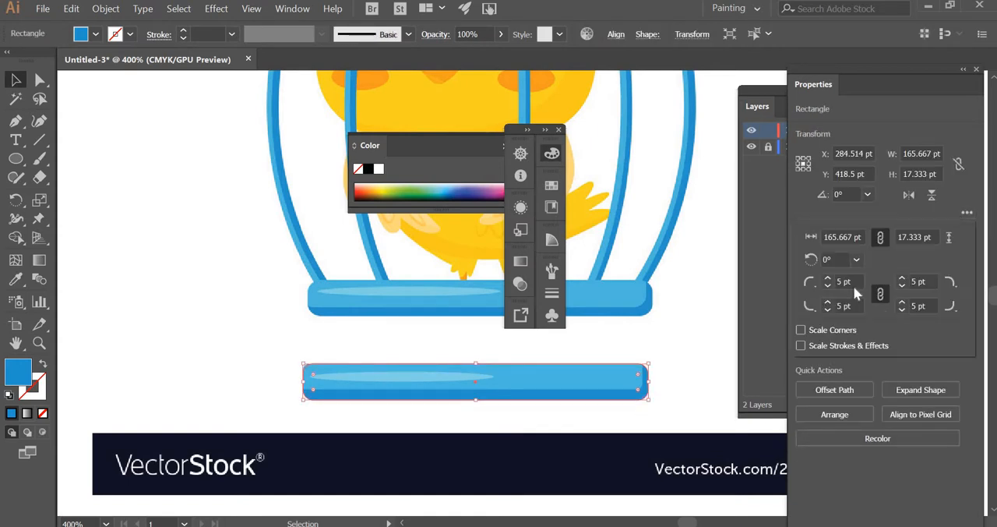
left_click(666, 356)
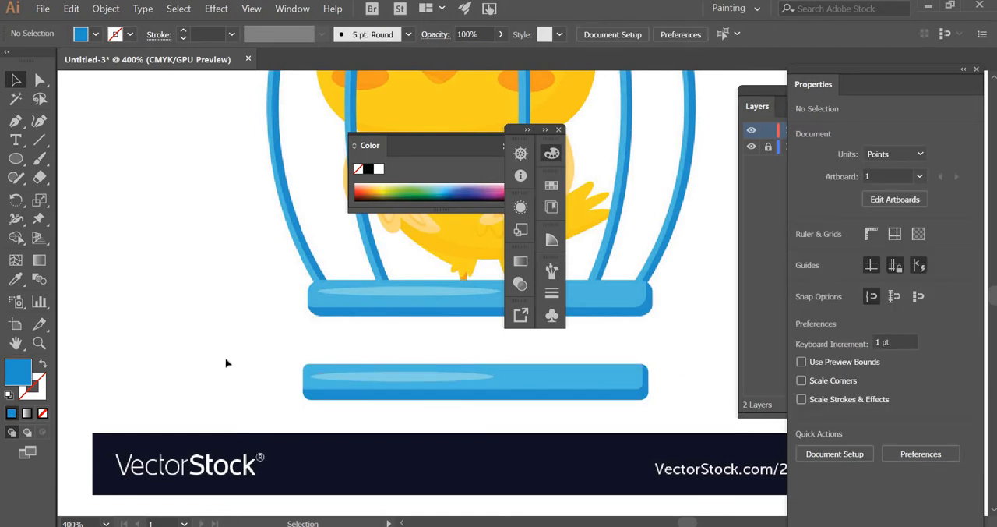
left_click(564, 370)
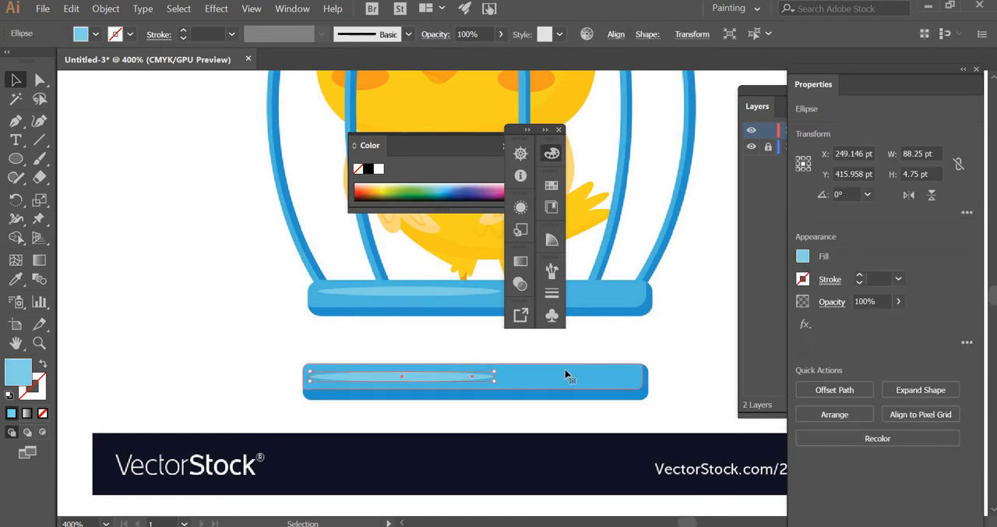
key("Right")
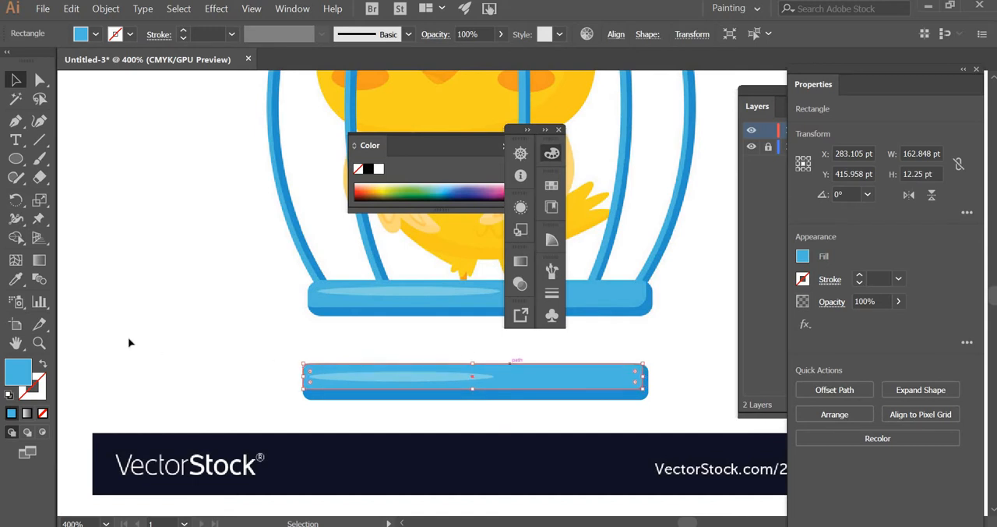
left_click(232, 363)
Step: Group the two rectangles and the highlight ellipse of the traced base
left_click_drag(380, 406, 387, 411)
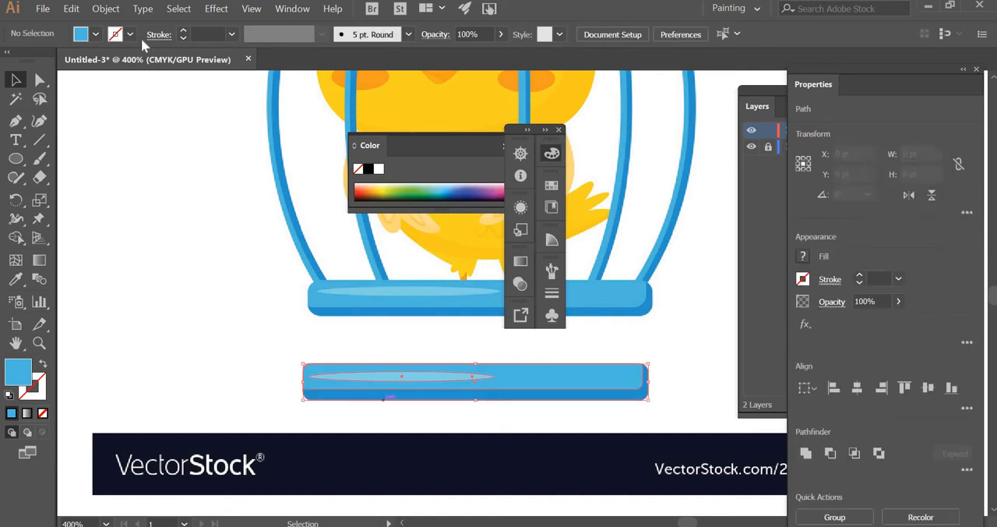
left_click(106, 10)
left_click(160, 43)
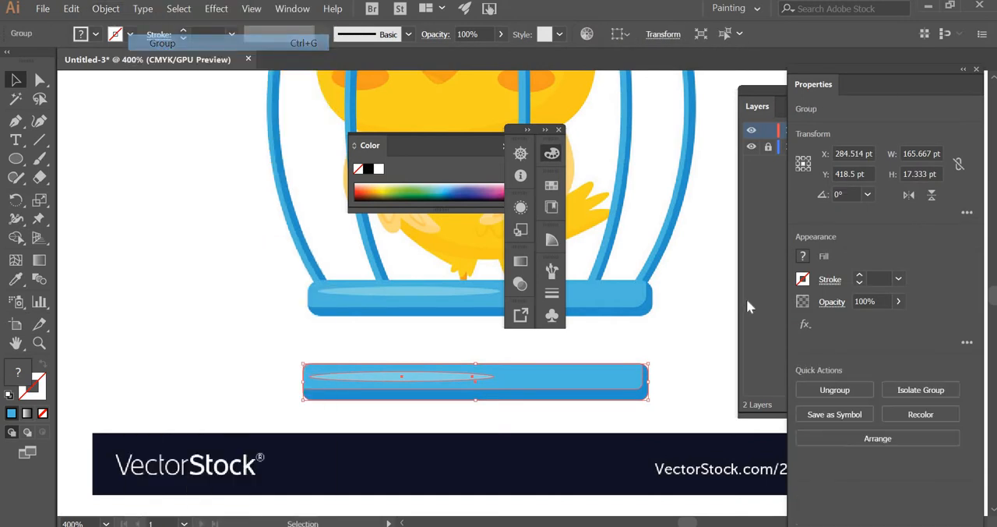
left_click(410, 359)
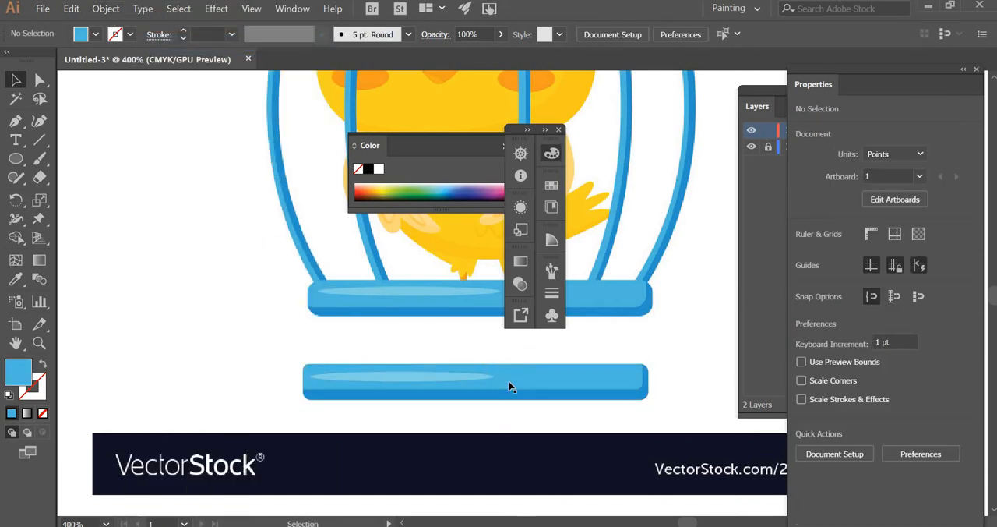
Step: Draw a circle about 30.5 pt in diameter over the cage's top ring, with a blue stroke and no fill
scroll(499, 312, "up", 2)
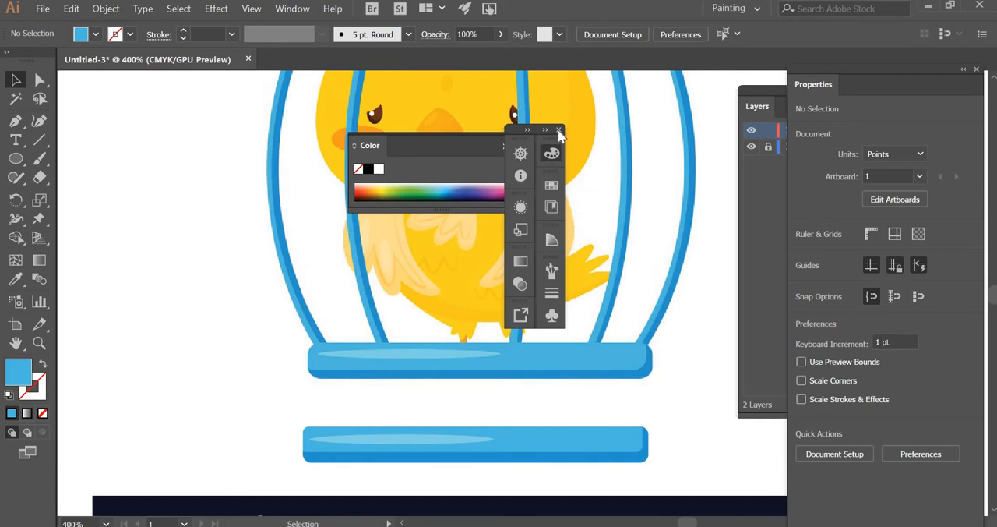
scroll(64, 355, "up", 2)
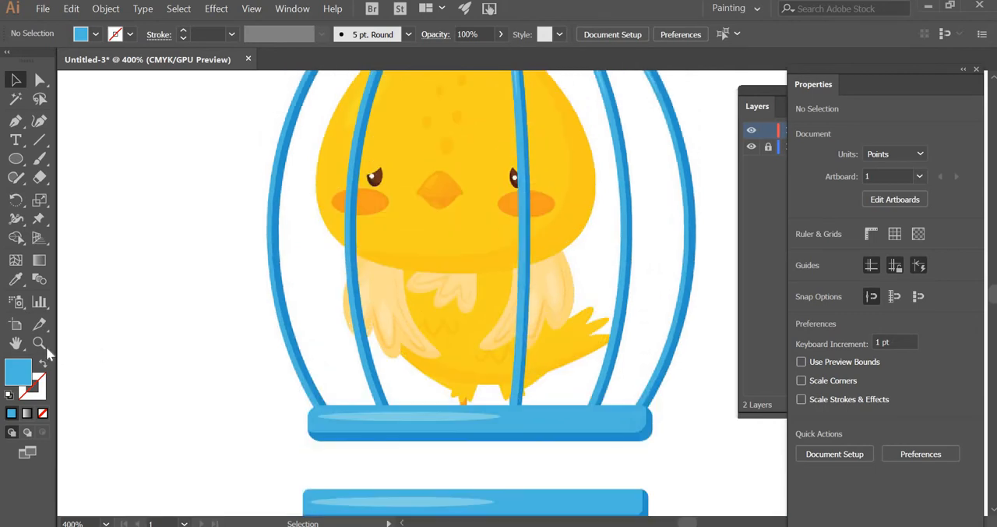
left_click(39, 343)
left_click(608, 285, "alt")
left_click(352, 300, "alt")
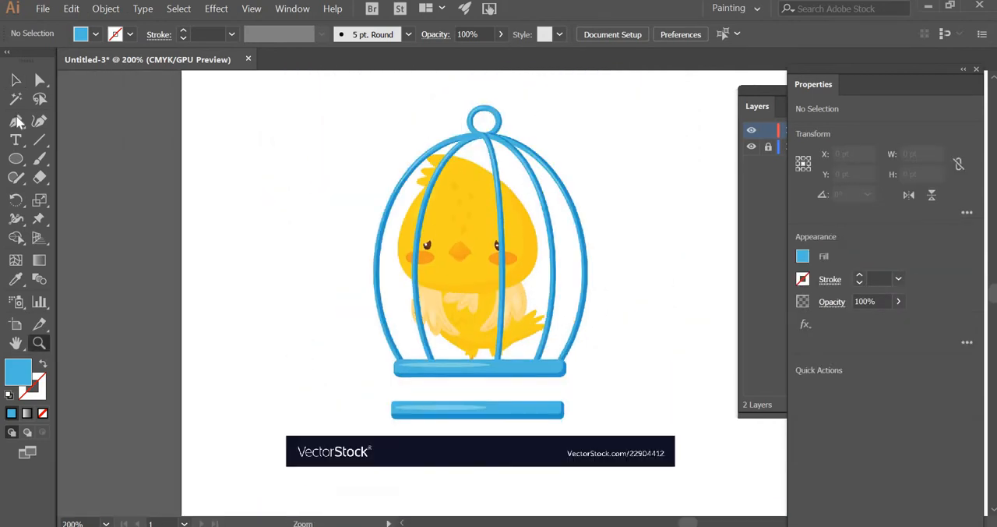
left_click(15, 158)
left_click_drag(481, 119, 503, 132)
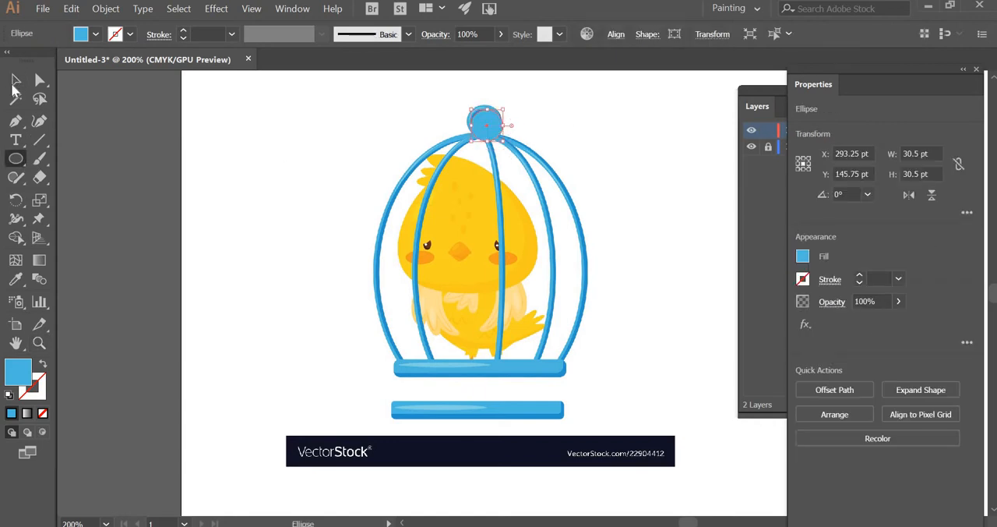
left_click(44, 364)
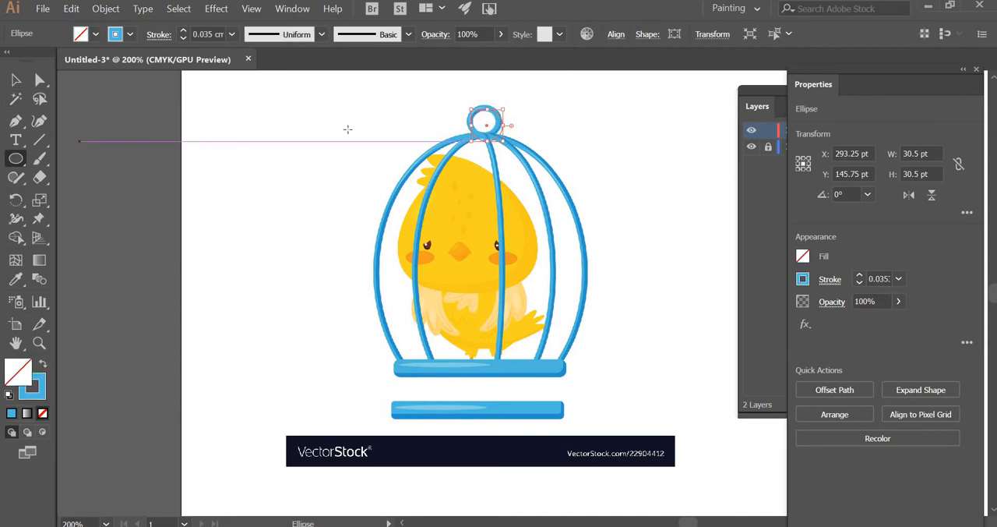
Step: Move the circle off the reference ring to the blank area beside it, at about X 220.3 pt, Y 137.5 pt
key("v")
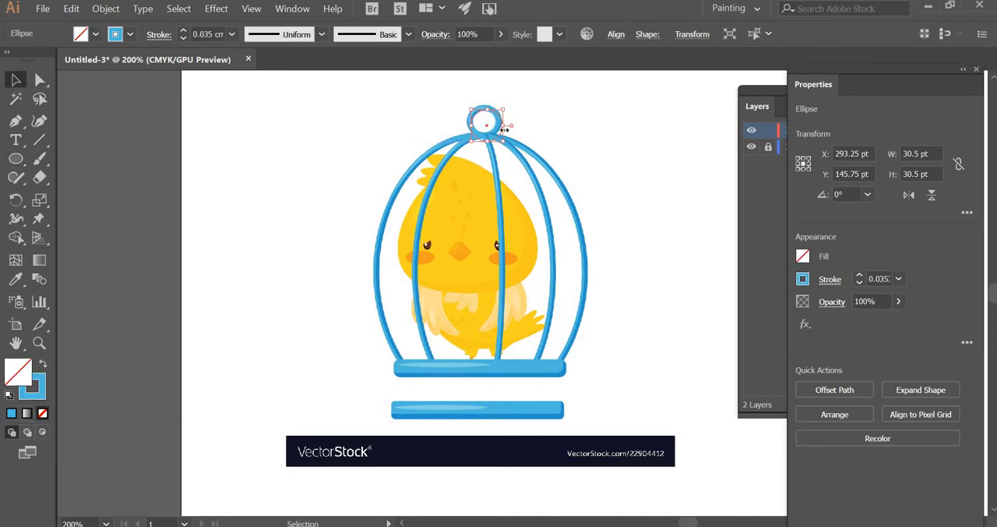
left_click_drag(492, 120, 418, 117)
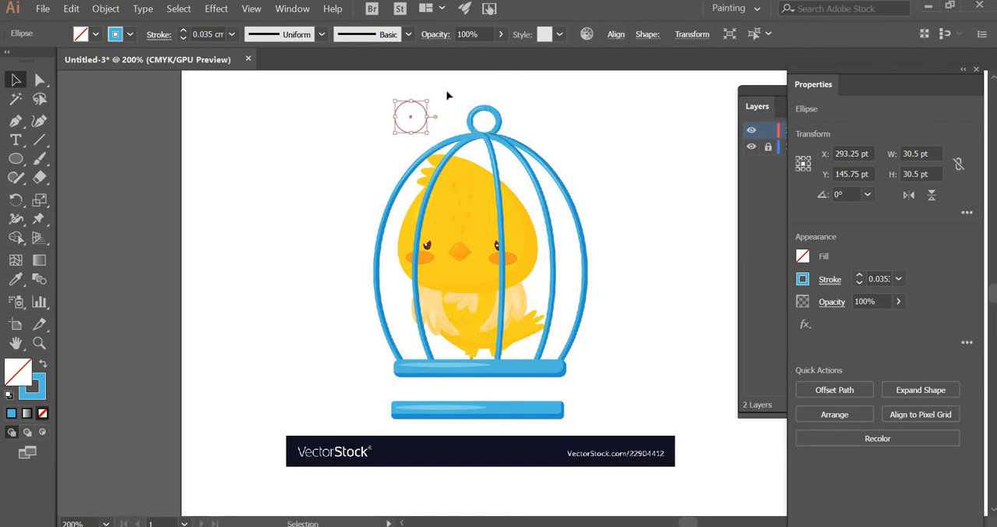
left_click(642, 163)
Step: Set the circle's stroke weight to 0.2 cm
left_click(425, 124)
left_click(900, 279)
left_click(924, 110)
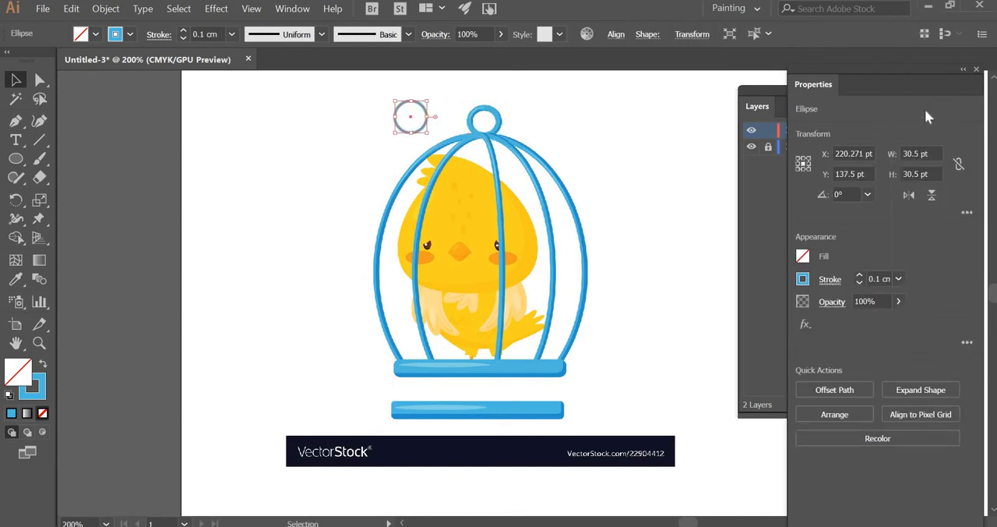
left_click(899, 279)
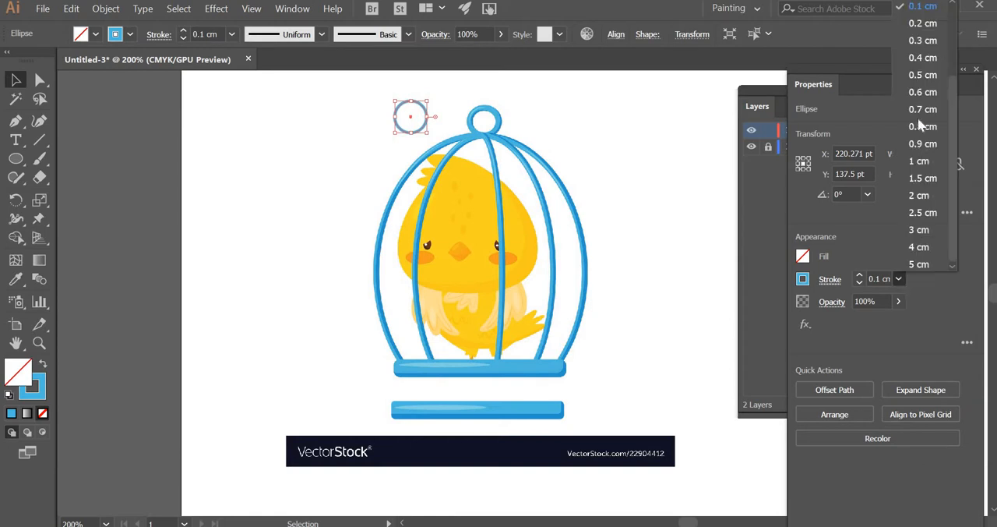
left_click(925, 41)
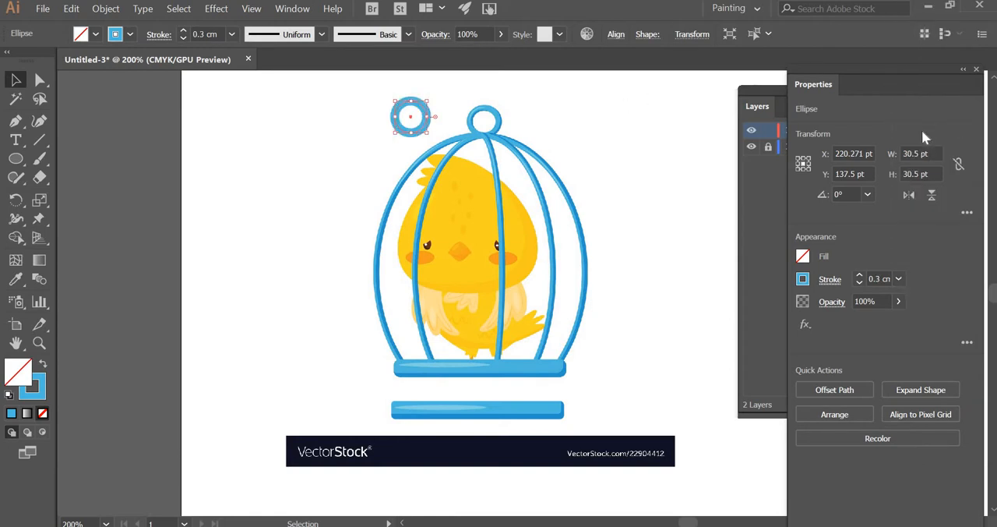
left_click(900, 279)
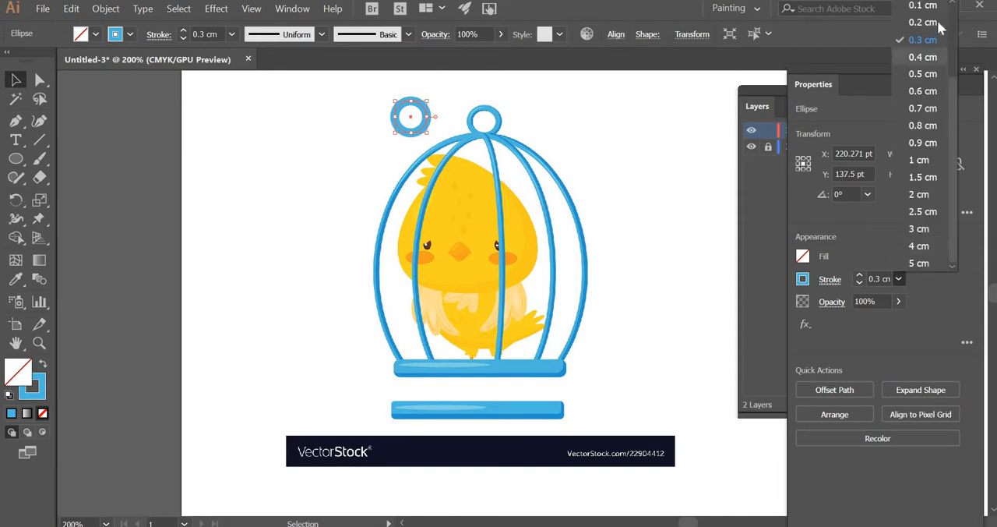
left_click(937, 21)
left_click(423, 121)
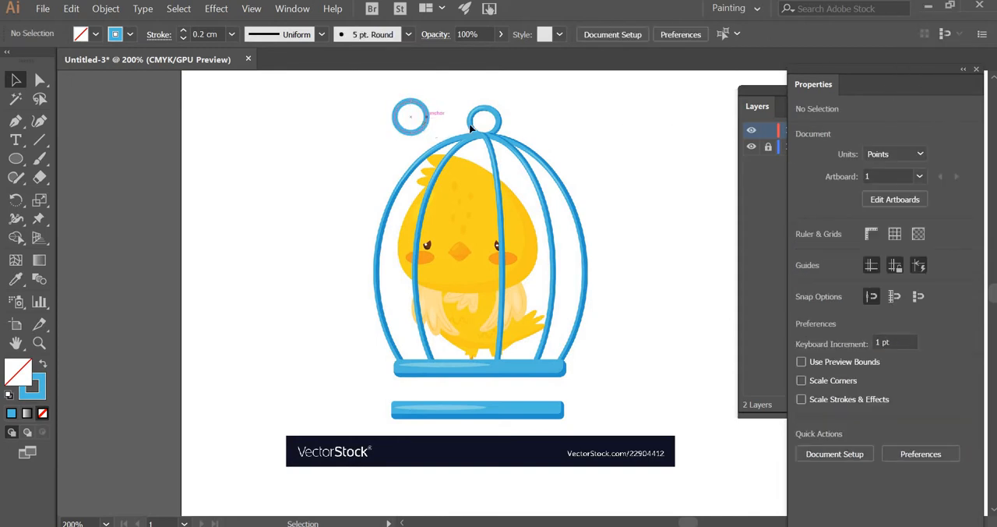
Step: Overlay the ring on the cage's top ring at about X 289.3 pt, Y 141.5 pt, and move it to the blank area left of the cage
left_click_drag(437, 117, 496, 127)
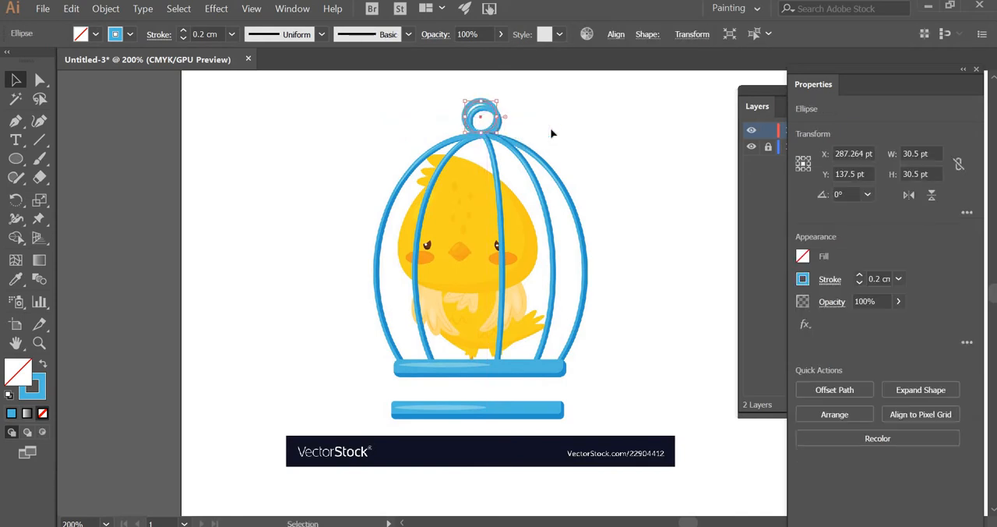
key("Right")
key("Right")
key("Down")
key("Down")
key("Down")
key("Down")
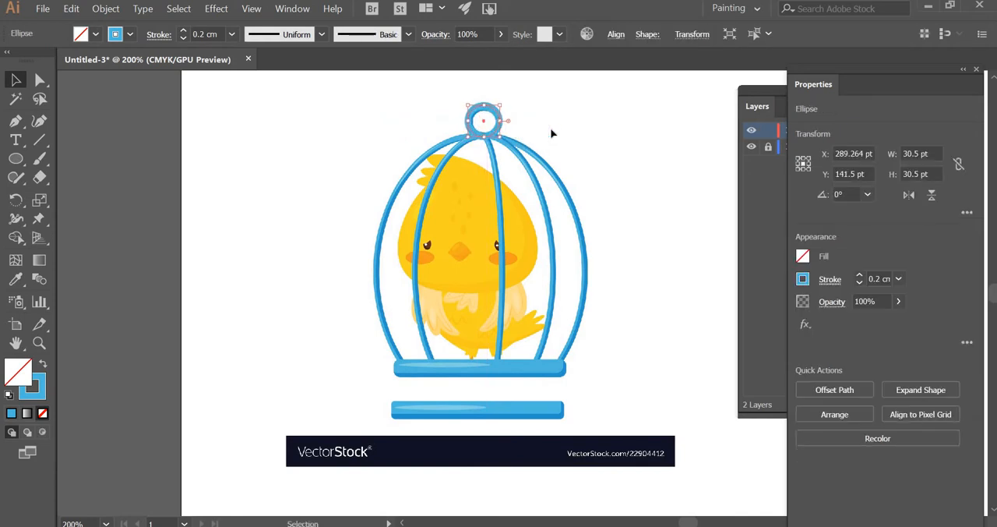
left_click(574, 167)
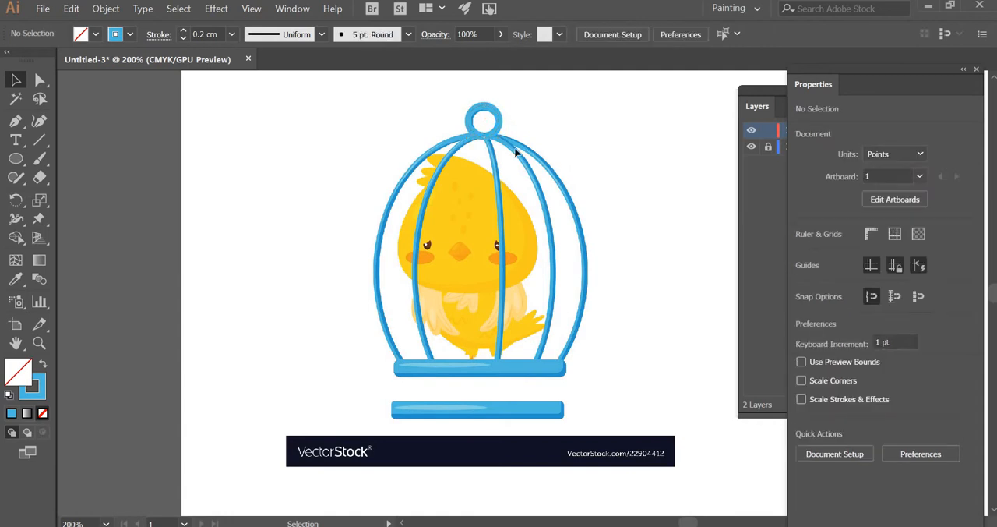
left_click_drag(494, 132, 213, 148)
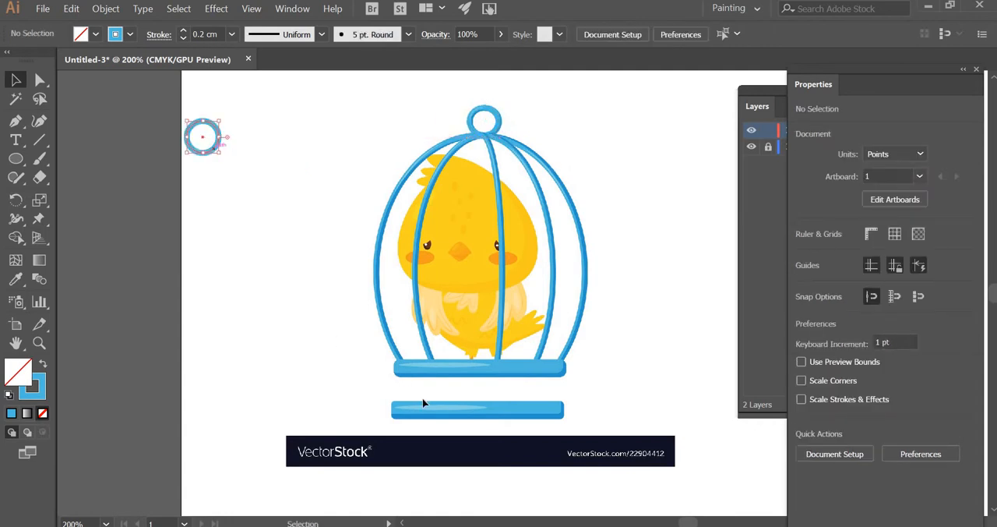
Step: Move the grouped base to the blank area left of the cage, at about X 29 pt, Y 247.6 pt
left_click_drag(424, 409, 187, 241)
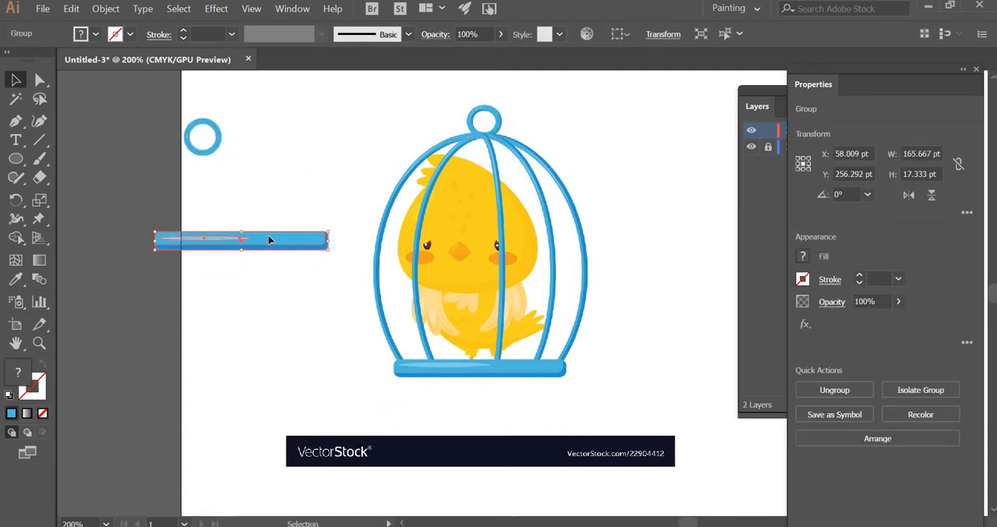
left_click_drag(269, 240, 240, 230)
Step: Draw a vertical line about 217.8 pt long from the cage's apex to its base, and copy the ring's blue 0.2 cm stroke onto it
left_click(39, 139)
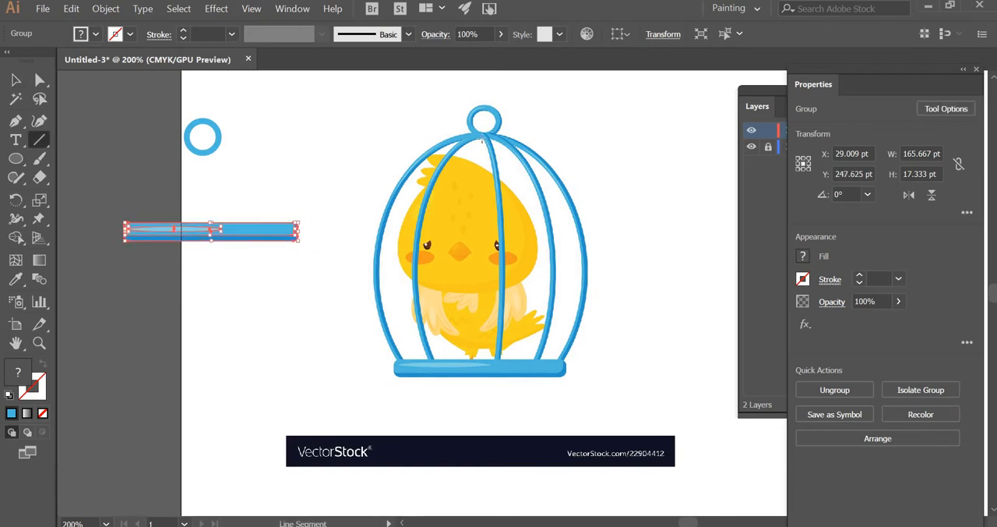
left_click_drag(481, 343, 481, 364)
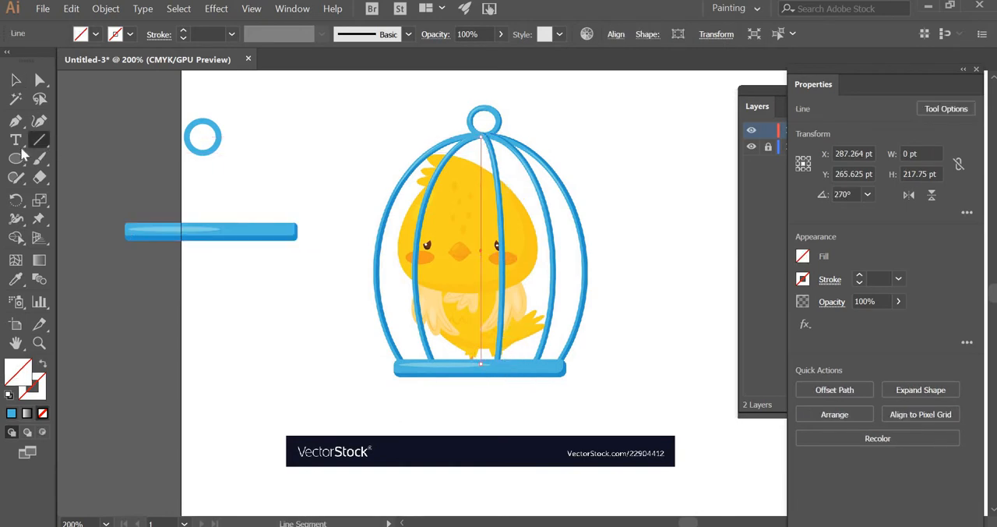
left_click(38, 394)
left_click(15, 279)
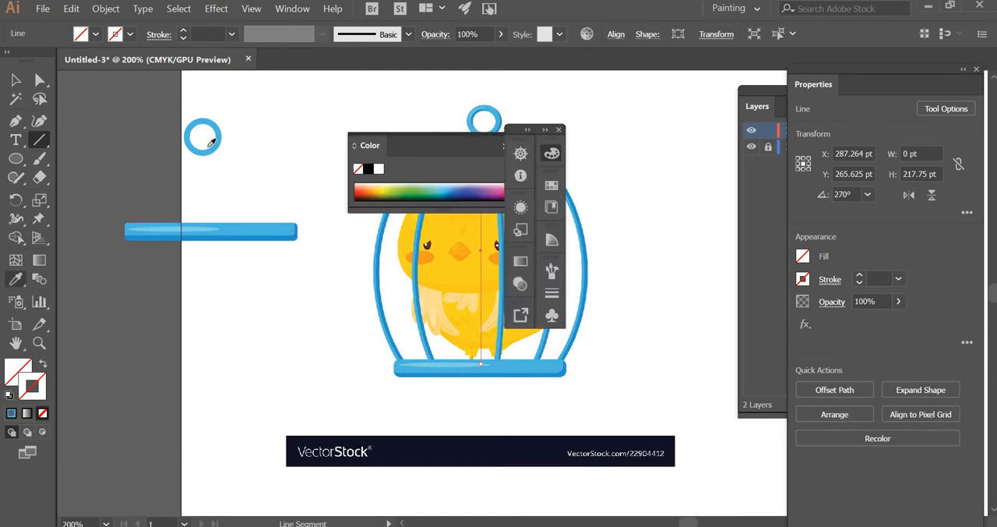
left_click(195, 140)
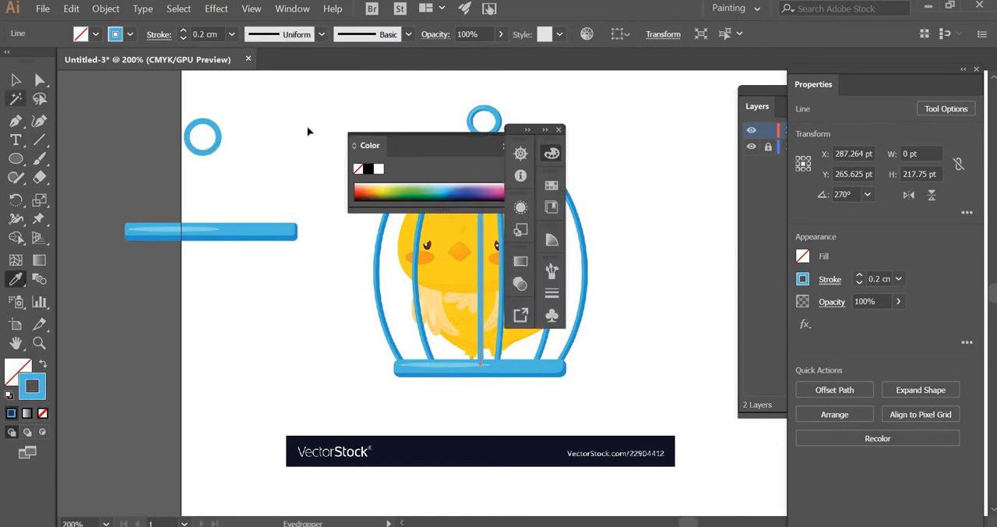
key("v")
left_click(559, 130)
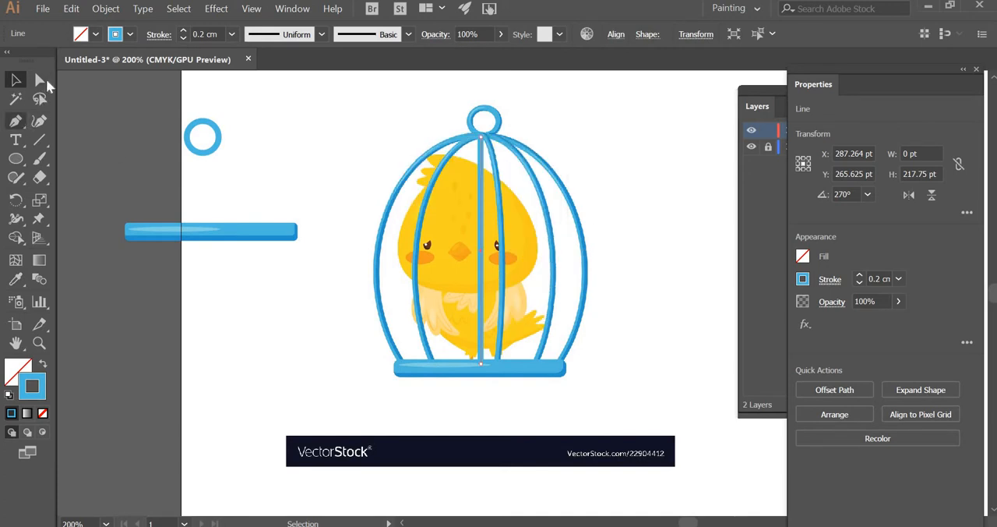
Step: Bend the vertical line into a leftward bow by pulling curve handles out of its lower and upper end points
key("a")
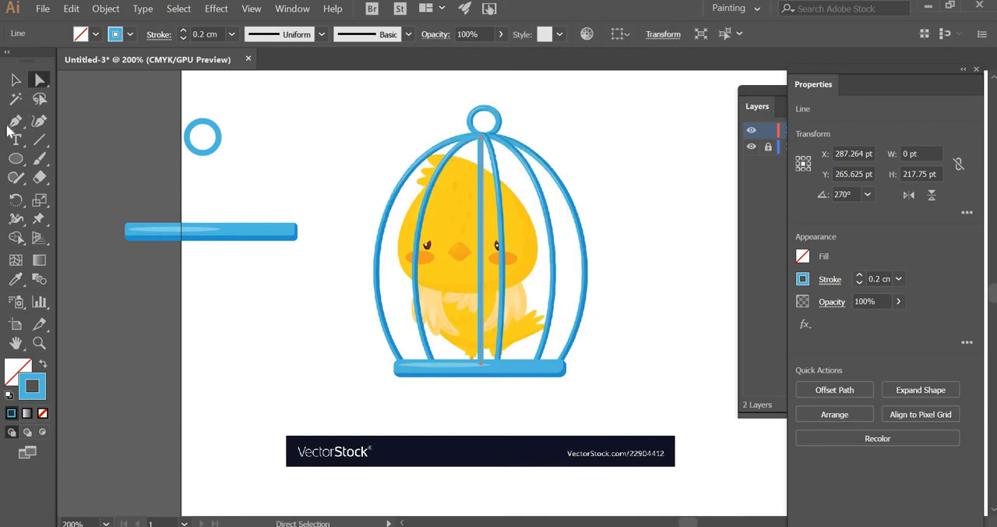
left_click_drag(15, 121, 86, 172)
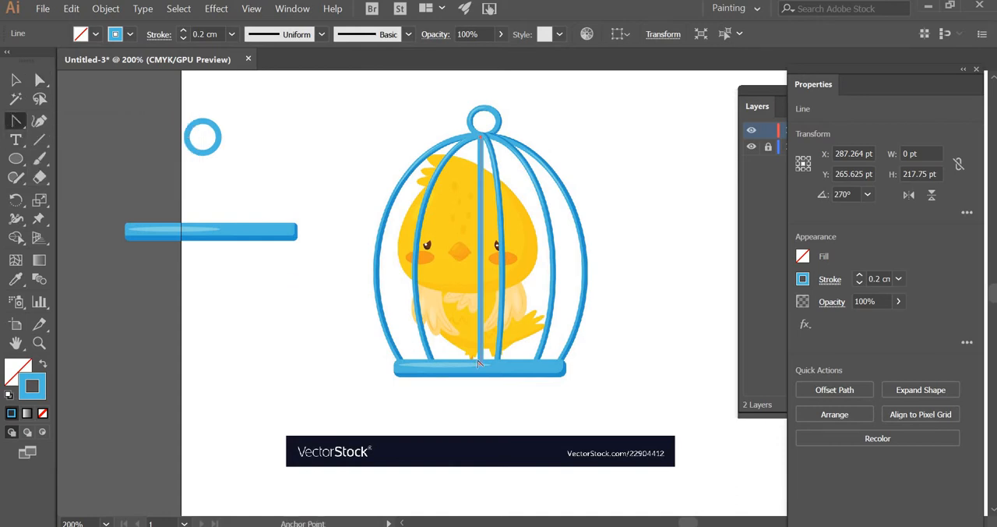
left_click_drag(481, 362, 569, 433)
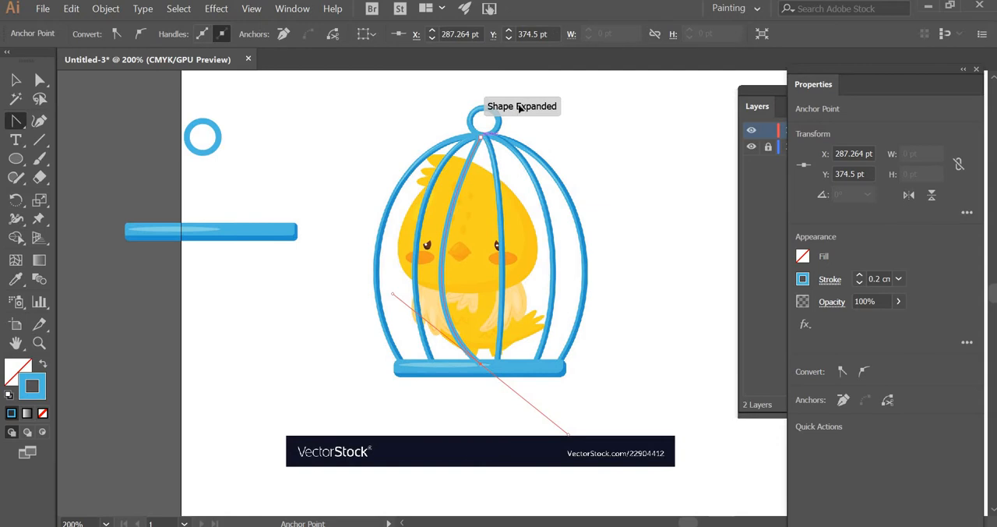
left_click_drag(481, 137, 349, 153)
mouse_move(339, 190)
left_mouse_down()
mouse_move(335, 209)
mouse_move(329, 190)
left_mouse_up()
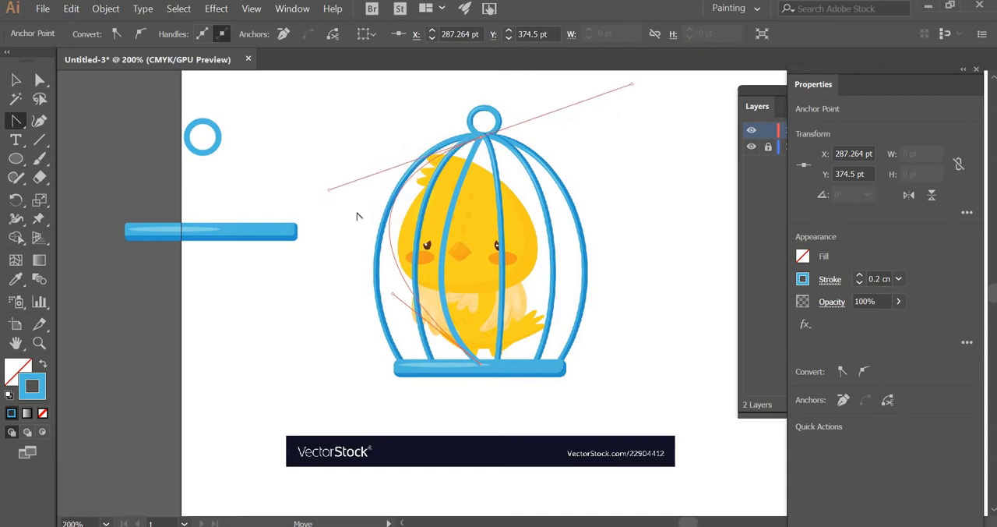
left_click(40, 80)
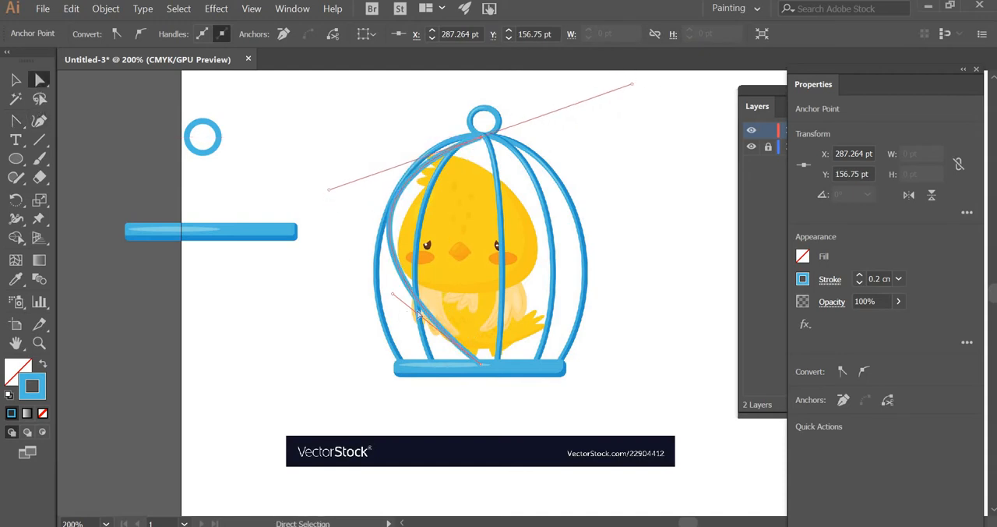
left_click_drag(394, 296, 371, 337)
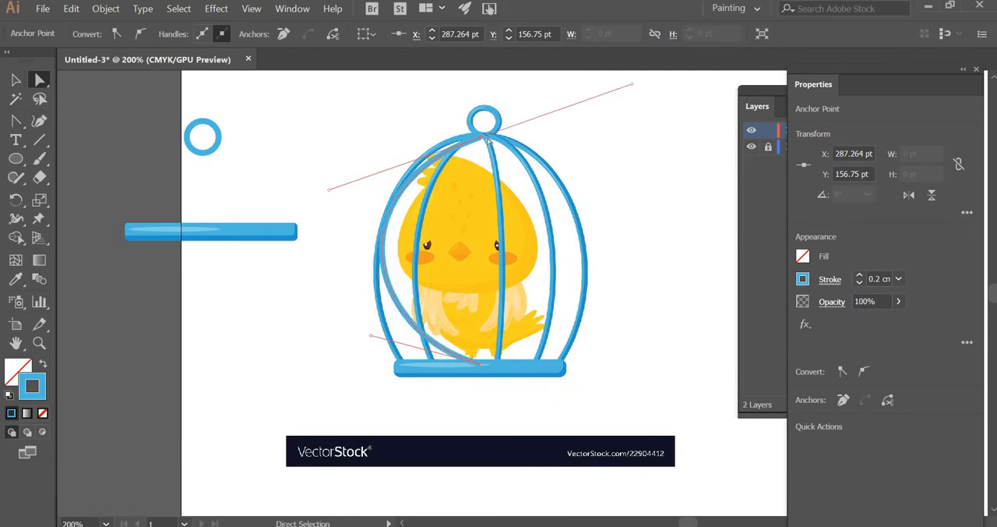
Step: Fit the curve to the cage's outer left bar, with its lower end point at about X 216 pt, Y 374.5 pt, adjusting both end handles
left_click_drag(481, 138, 481, 137)
mouse_move(481, 365)
left_mouse_down()
mouse_move(506, 368)
mouse_move(425, 389)
mouse_move(415, 402)
left_mouse_up()
left_click_drag(290, 340, 354, 285)
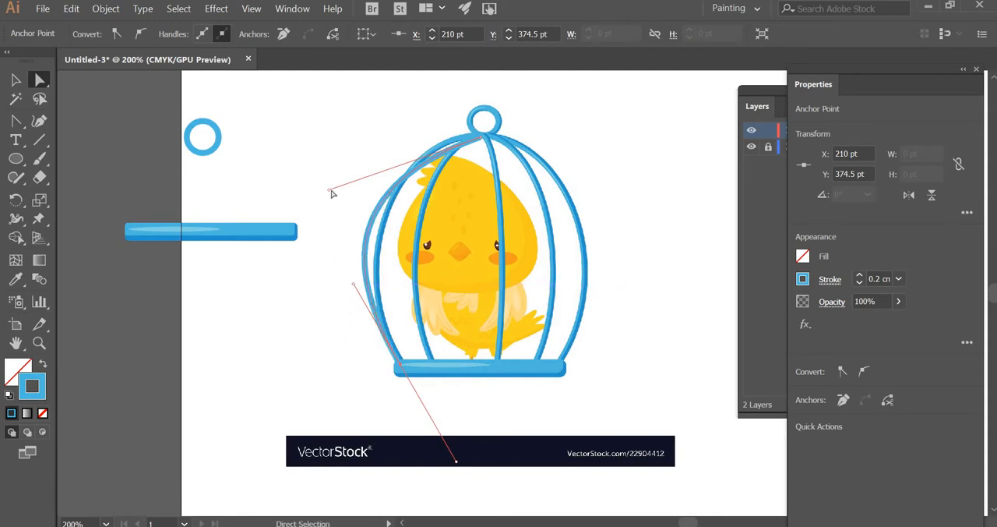
left_click_drag(336, 193, 385, 138)
left_click(380, 287)
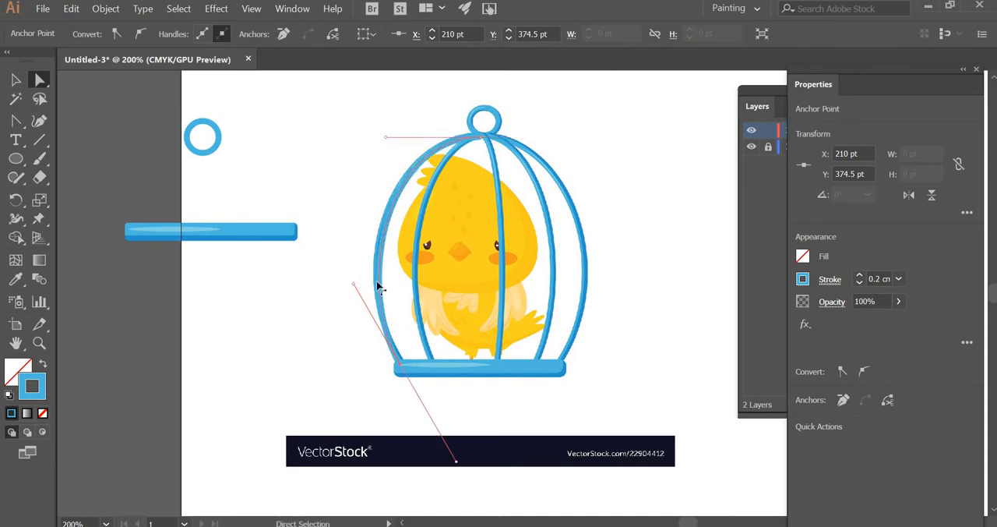
left_click_drag(351, 287, 346, 284)
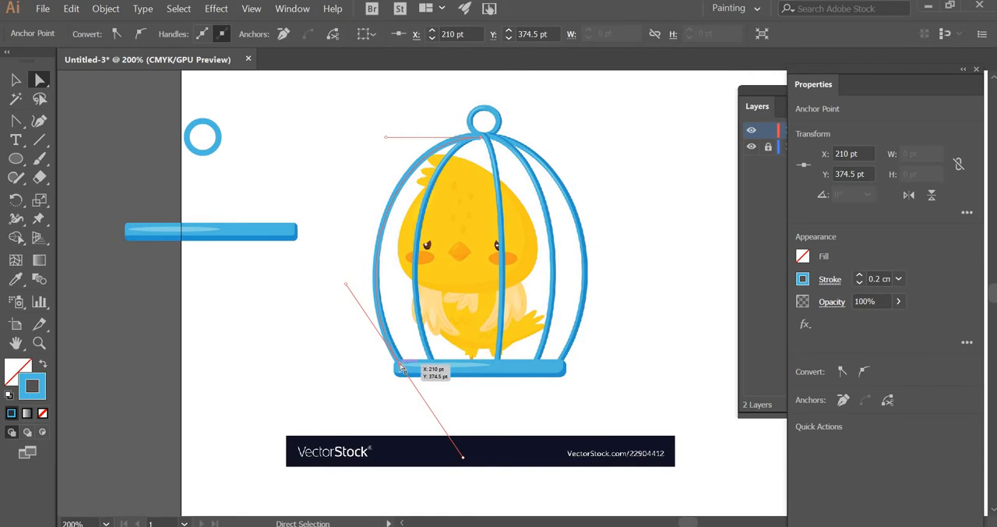
left_click_drag(403, 364, 403, 363)
left_click_drag(406, 364, 412, 364)
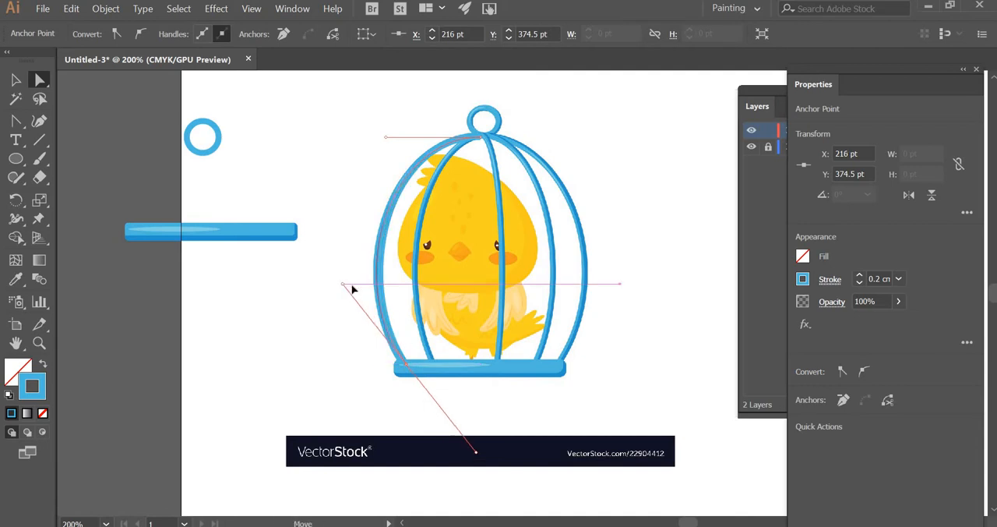
left_click_drag(347, 287, 342, 289)
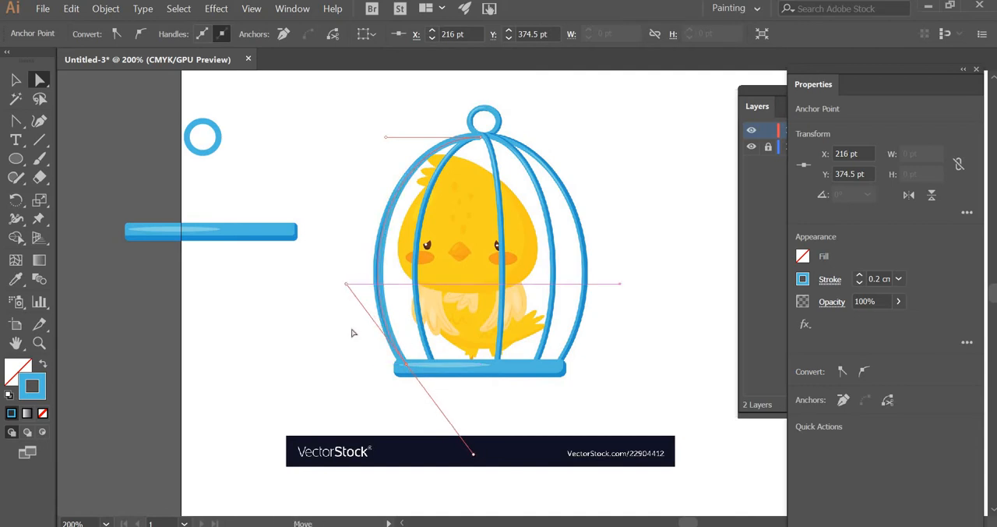
left_click(258, 335)
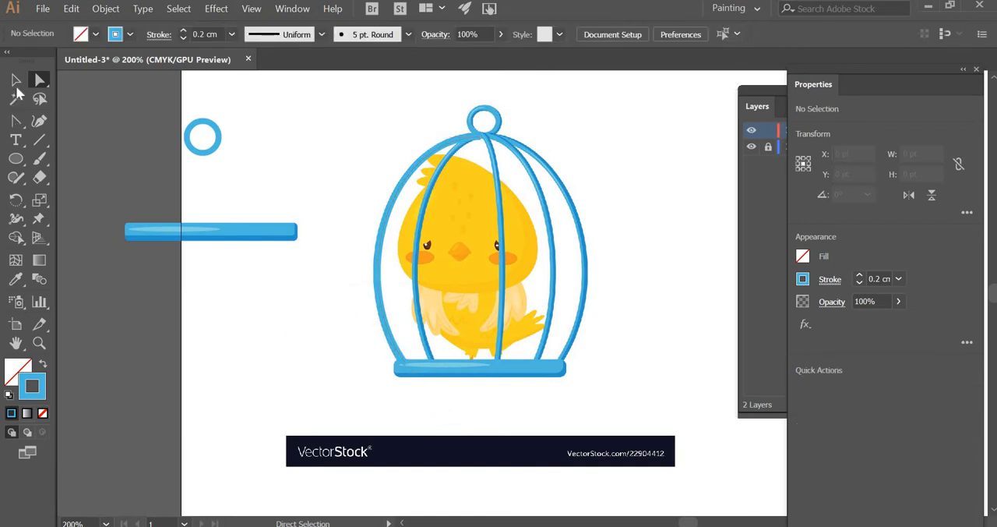
Step: Move the traced outer left bar to the area left of the ring, at about X -50.5 pt, Y 256.3 pt
left_click(16, 80)
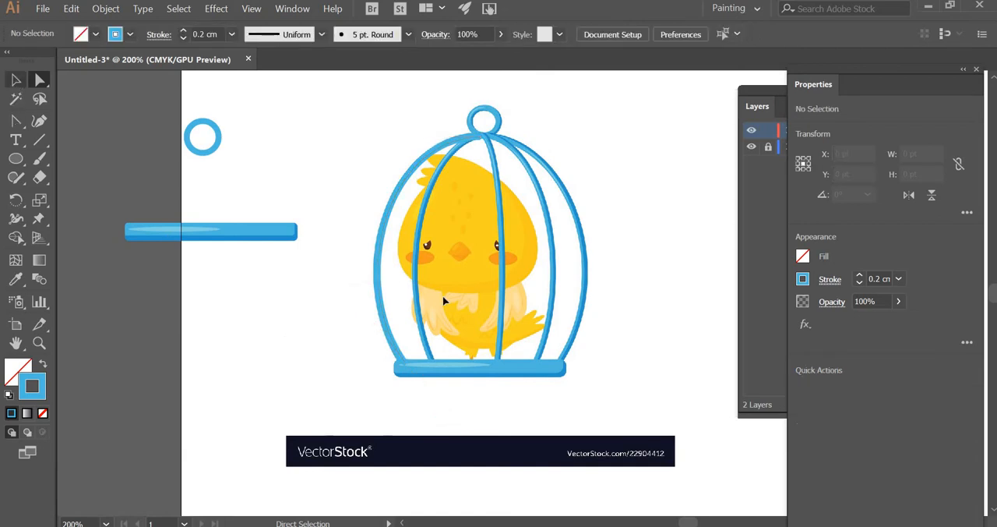
left_click(375, 288)
left_click_drag(135, 251, 46, 282)
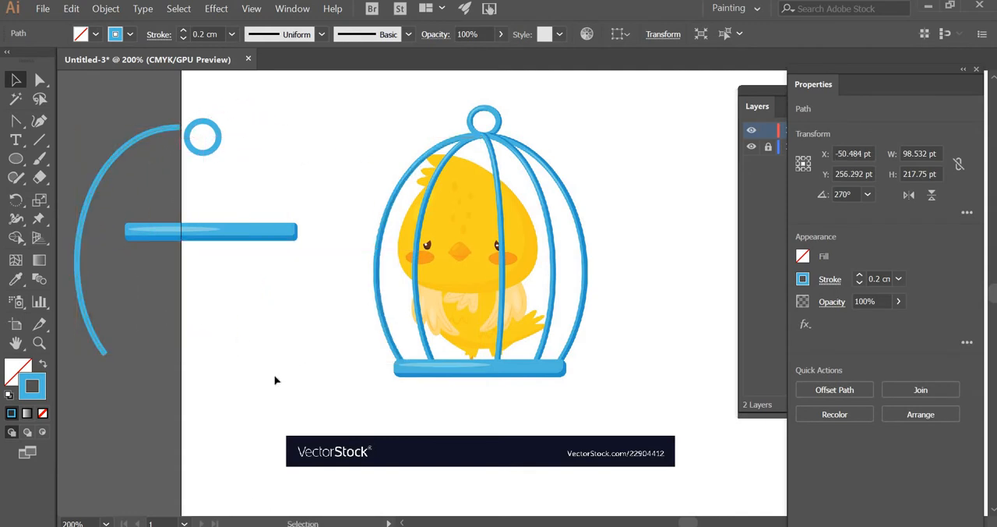
left_click(281, 379)
Step: Draw a second vertical line about 216.8 pt long from the cage's apex to its base and bow it leftward from both end points
left_click(39, 139)
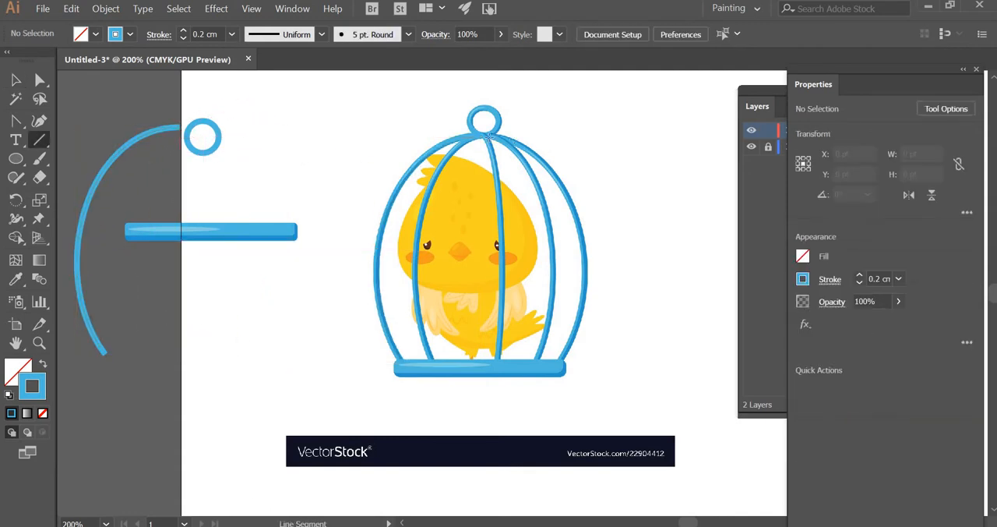
left_click_drag(482, 137, 480, 365)
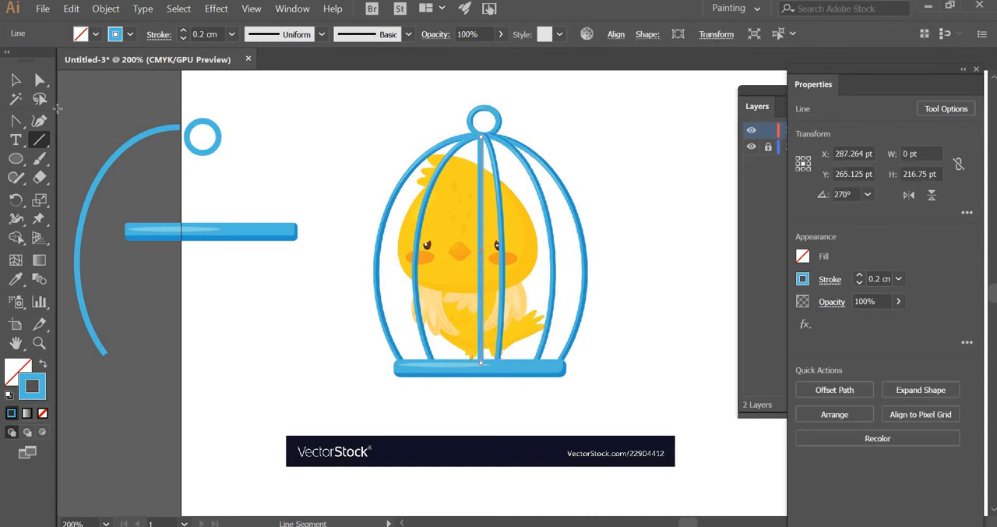
key("a")
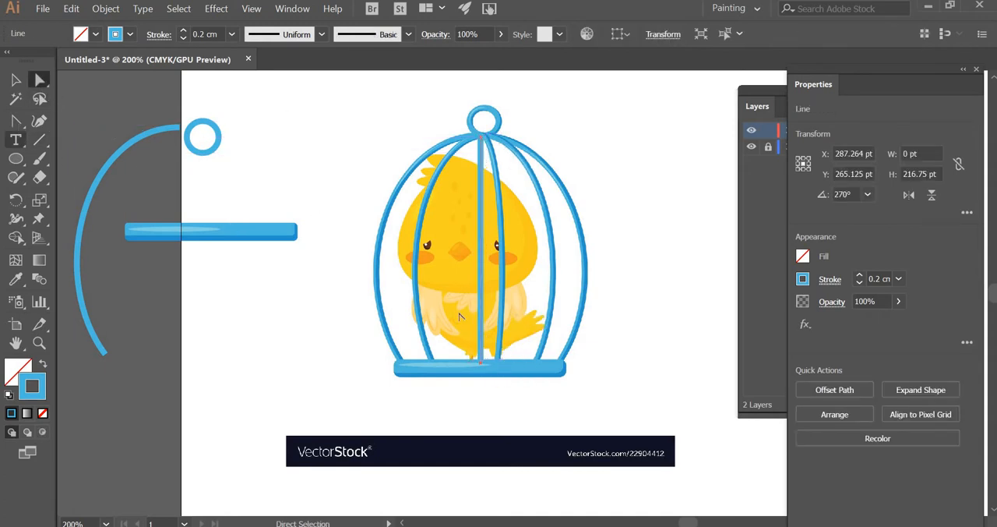
left_click(15, 120)
left_click_drag(482, 364, 521, 425)
left_click(483, 138)
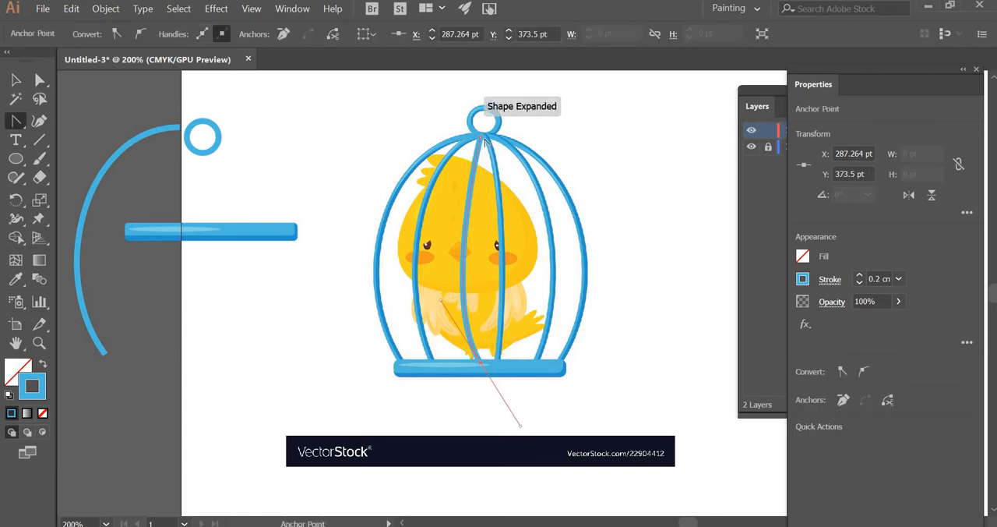
left_click_drag(494, 137, 441, 182)
Step: Fit the second curve to the cage's inner left bar, with its lower end point at about X 243 pt, Y 373.5 pt, adjusting both end handles
key("a")
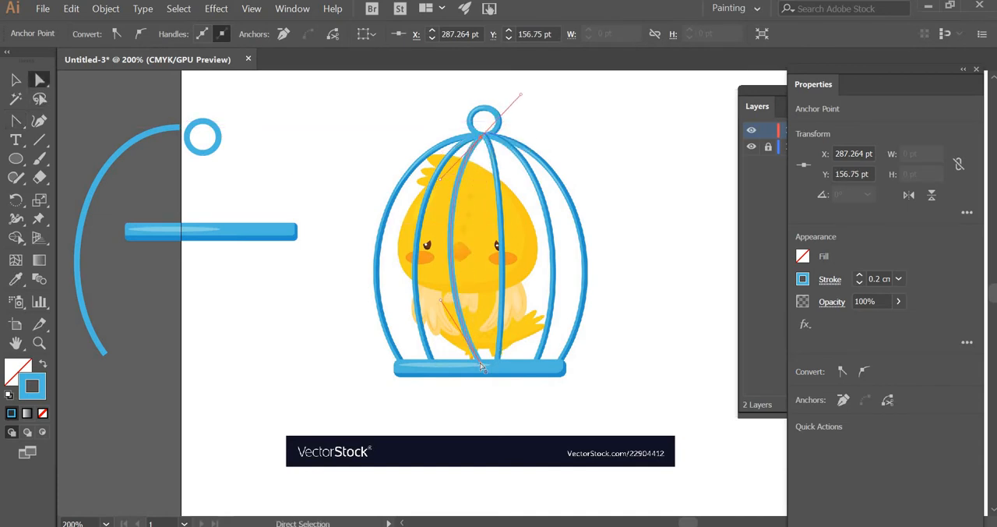
left_click_drag(464, 364, 434, 364)
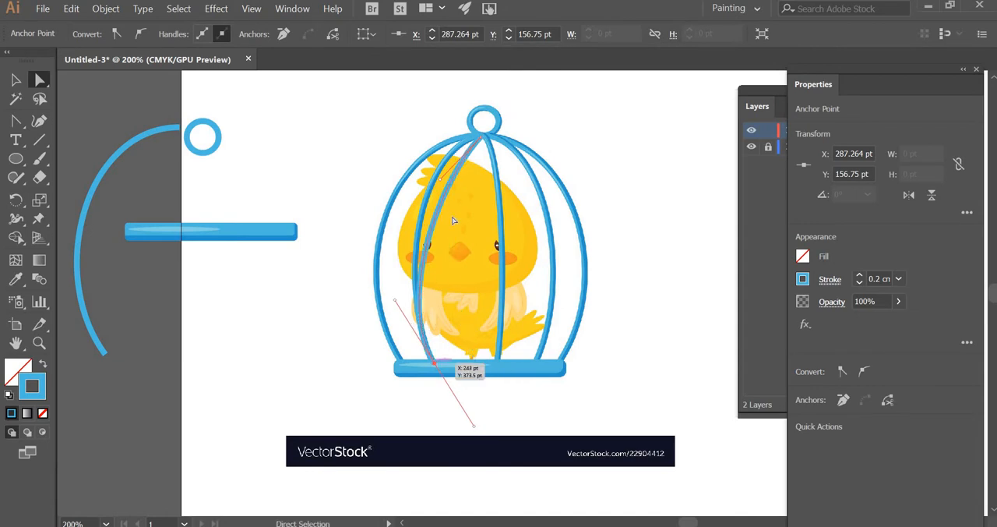
left_click_drag(430, 156, 425, 145)
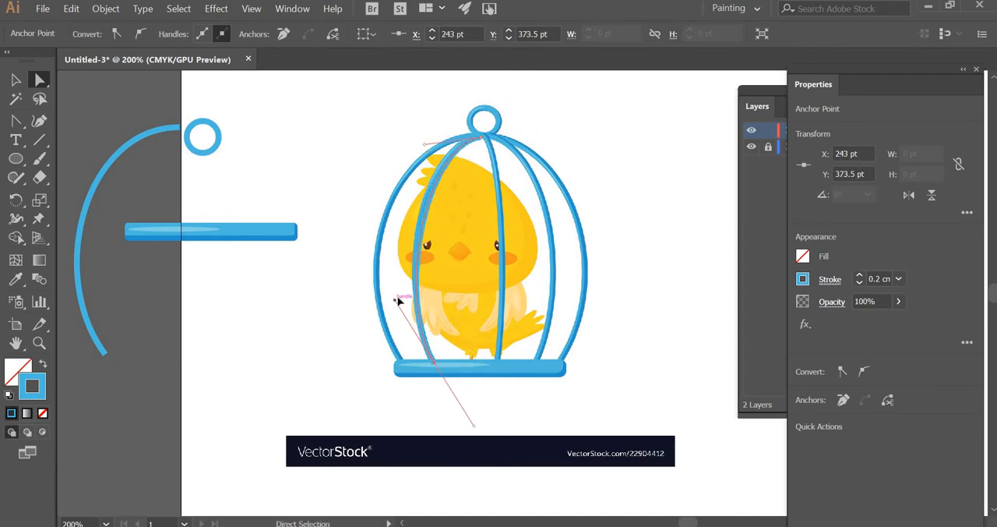
left_click_drag(397, 300, 394, 278)
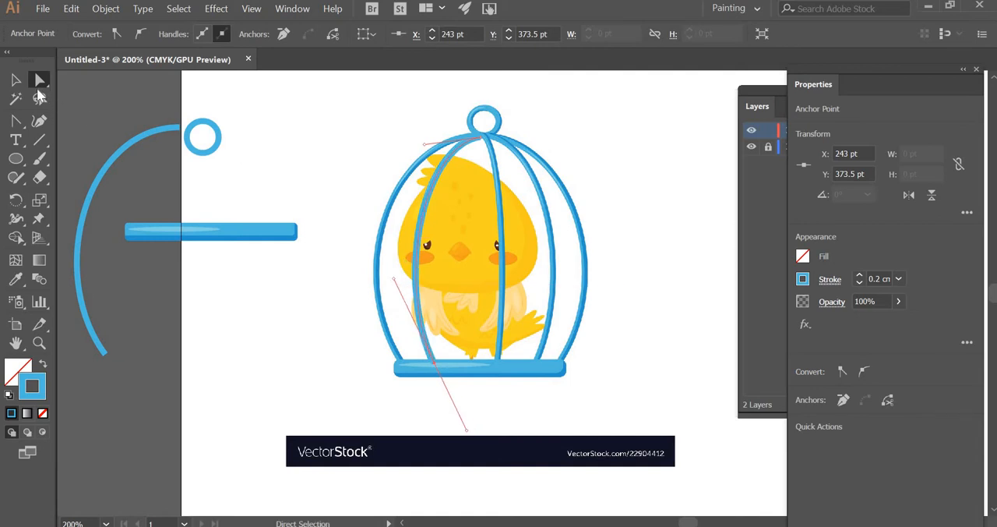
Step: Move the traced inner left bar to the blank area beside the cage, at about X 117.2 pt, Y 265.1 pt
left_click(15, 80)
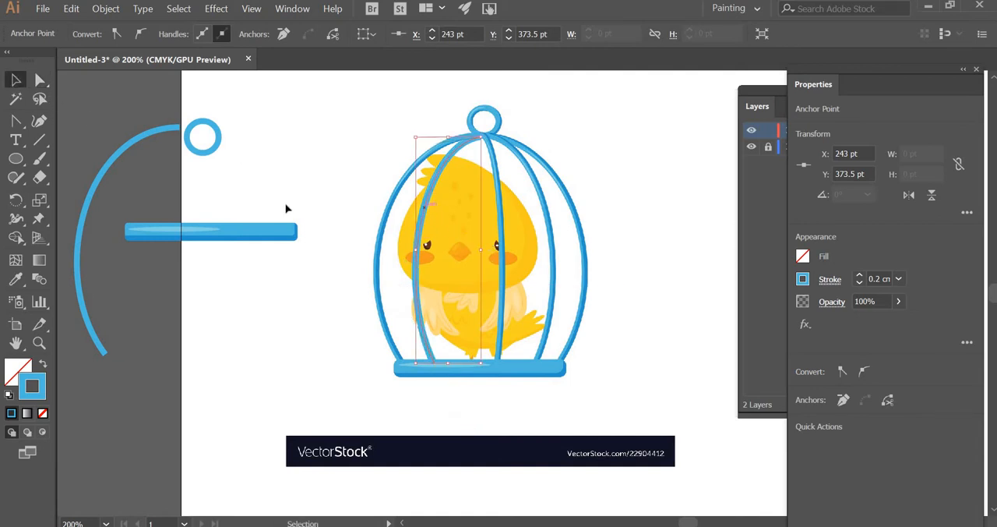
left_click_drag(425, 208, 280, 208)
left_click(352, 402)
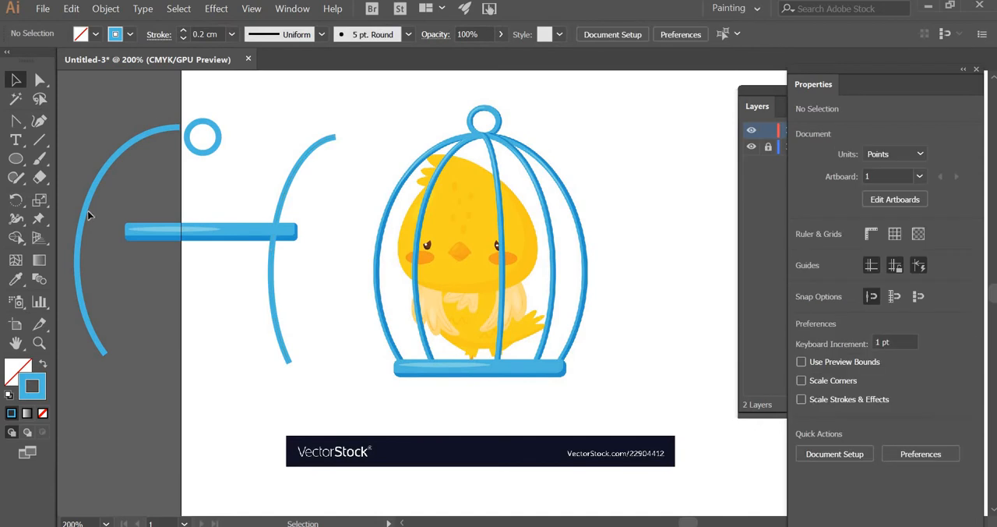
Step: Duplicate the inner bar onto the cage, mirror it to bow rightward at about 48.2 pt wide, and place its upper end at the apex
left_click(288, 195)
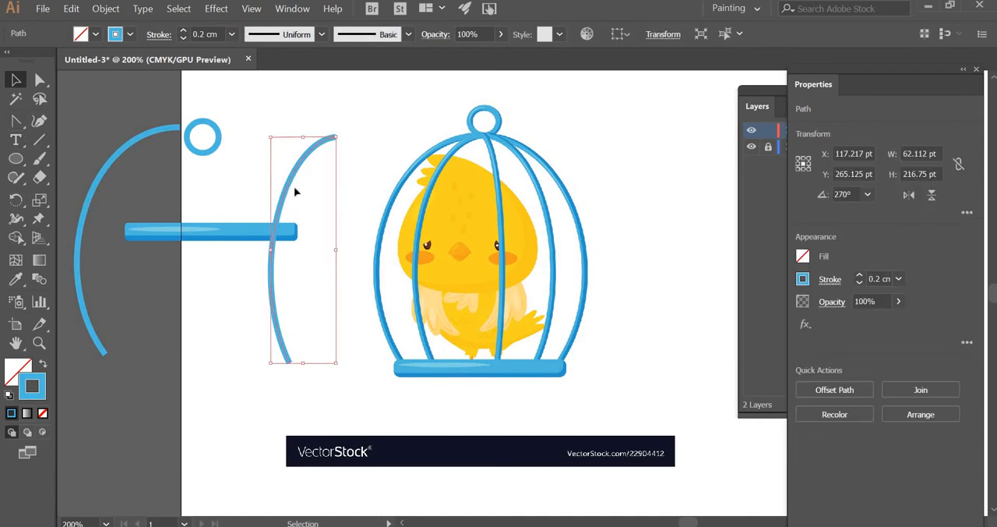
left_click_drag(287, 187, 487, 200)
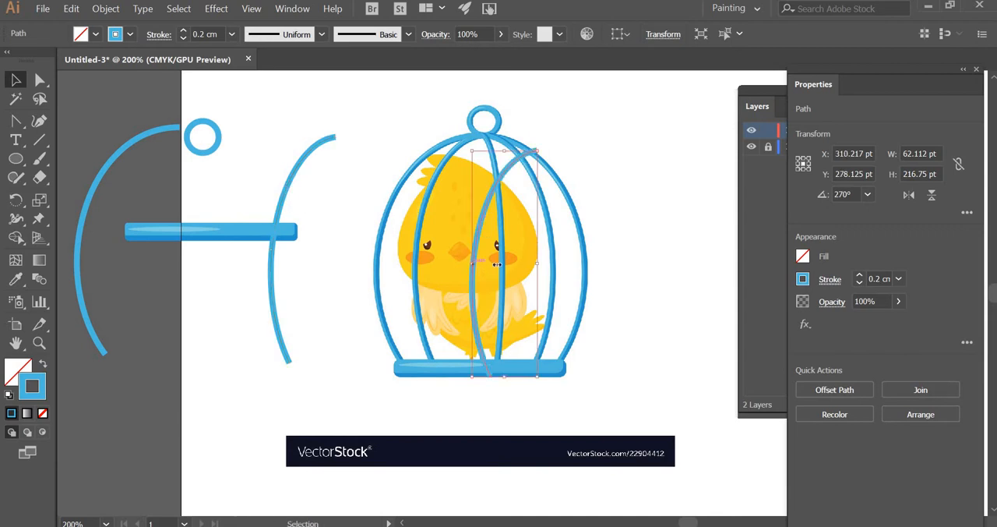
left_click_drag(496, 264, 599, 272)
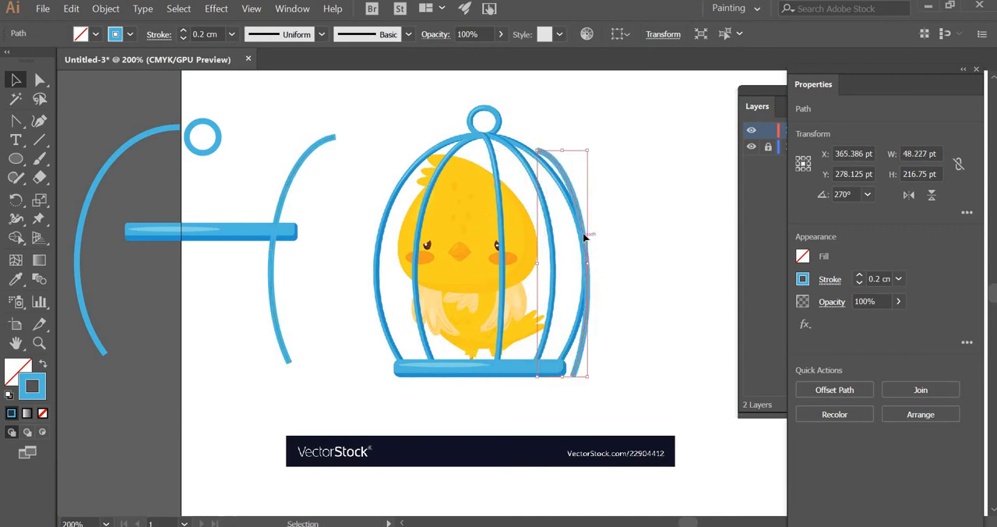
left_click_drag(584, 236, 526, 225)
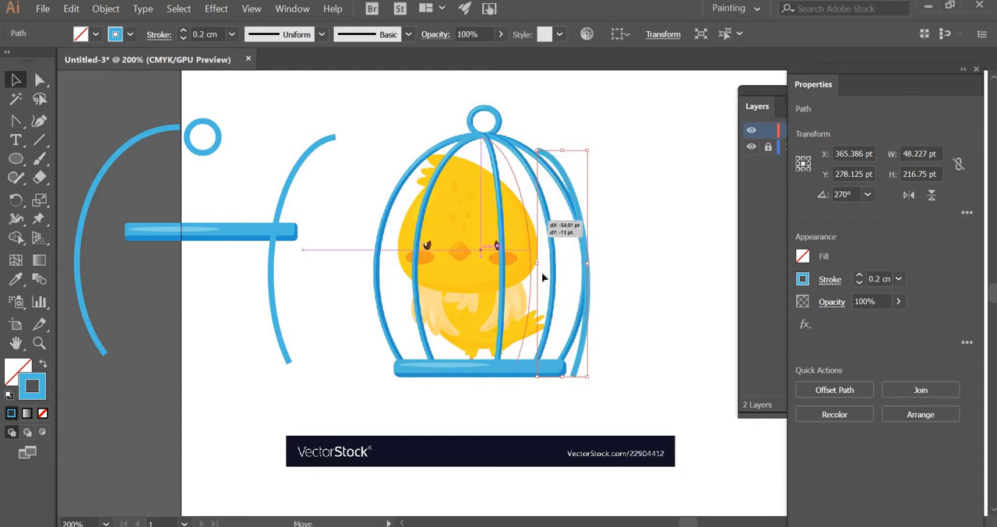
left_click_drag(543, 277, 543, 277)
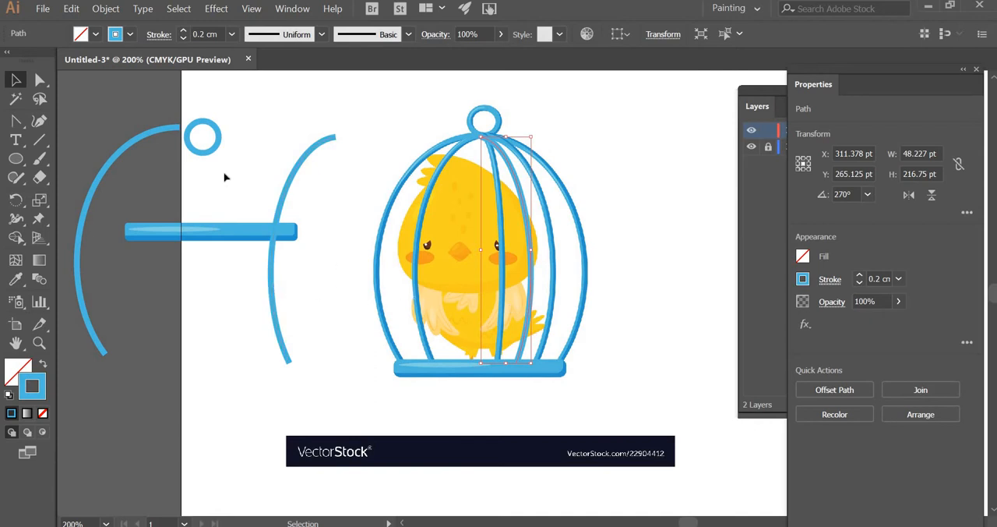
Step: Align the ring and grouped base over the reference cage, and shift both together into the blank area at X 87.264 pt, Y 258.542 pt
left_click_drag(526, 134, 495, 134)
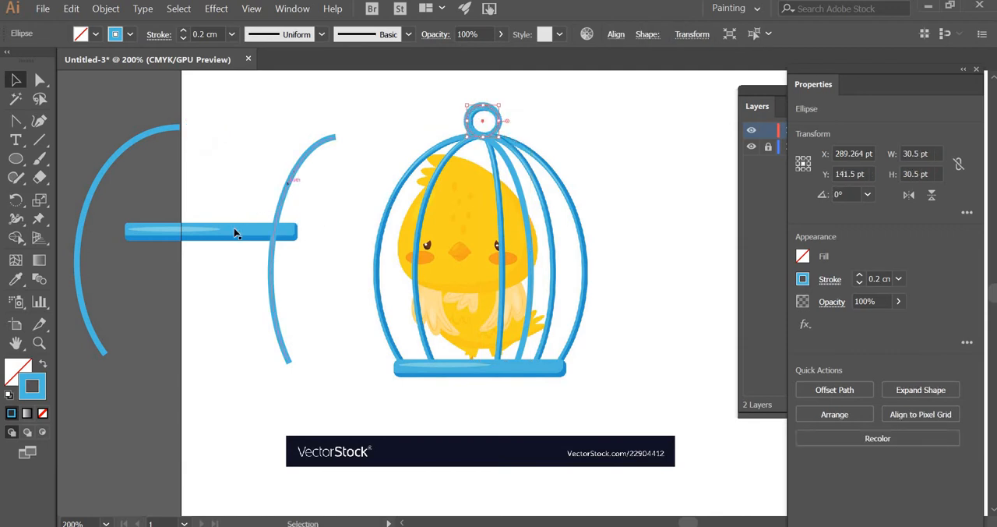
left_click_drag(236, 229, 502, 365)
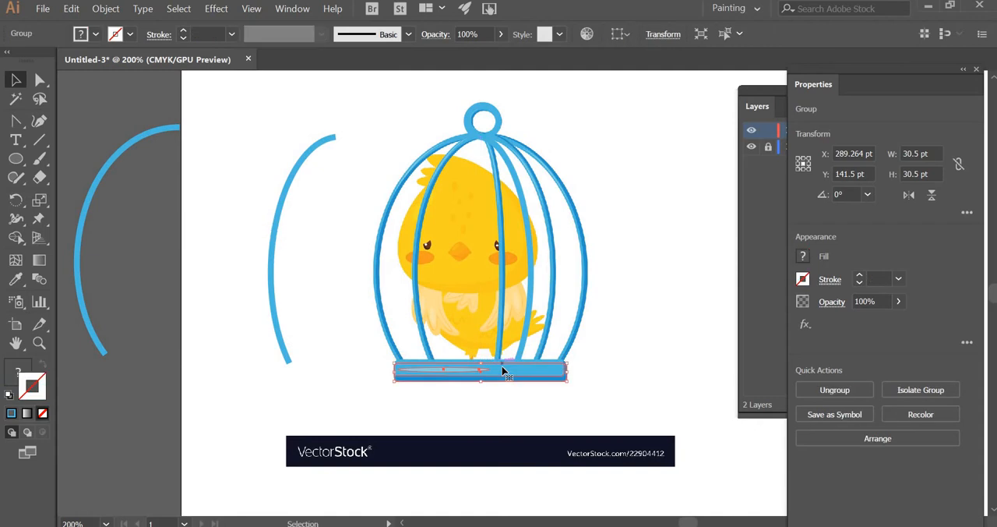
left_click(502, 125, "shift")
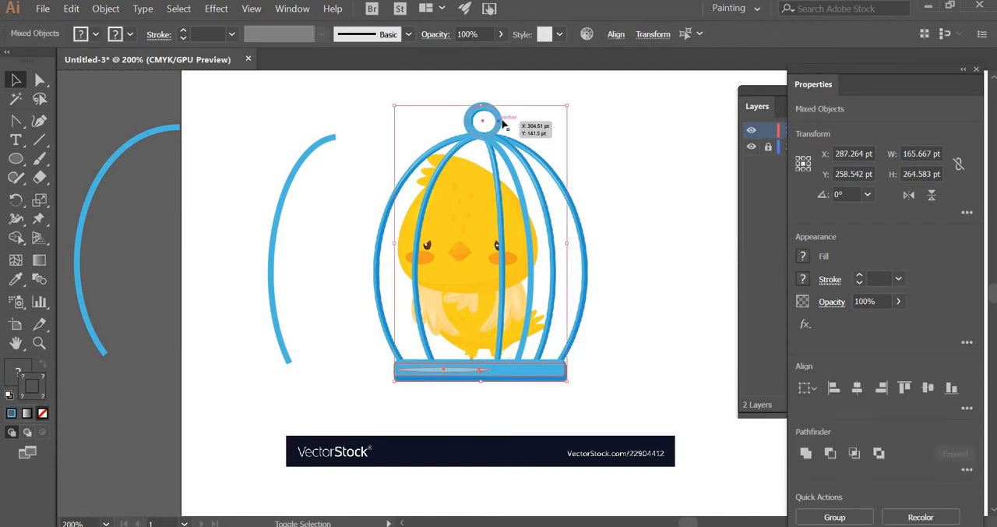
key("shift+Left")
key("shift+Left")
key("shift+Left")
key("shift+Left")
key("shift+Left")
key("shift+Left")
key("shift+Left")
key("shift+Left")
key("shift+Left")
key("shift+Left")
key("shift+Left")
key("shift+Left")
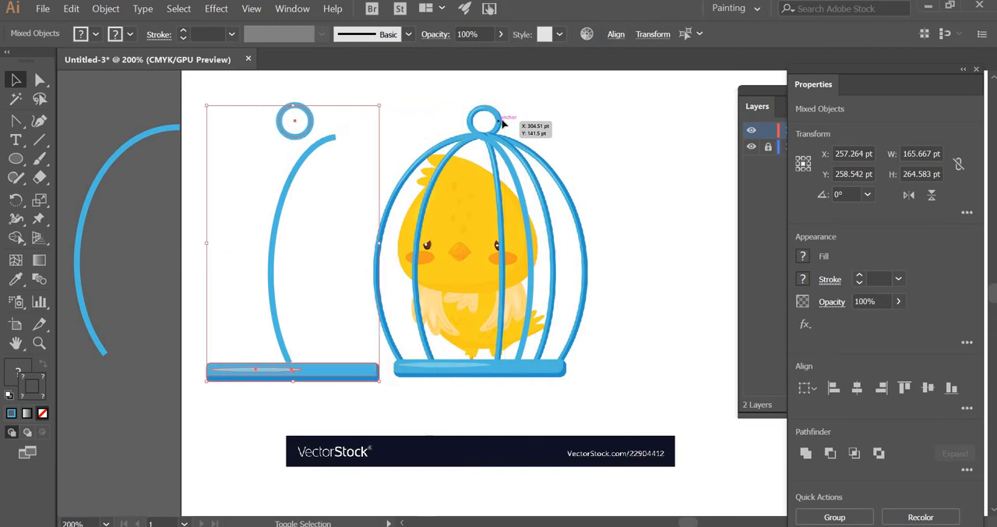
key("shift+Left")
key("shift+Left")
left_click(681, 230)
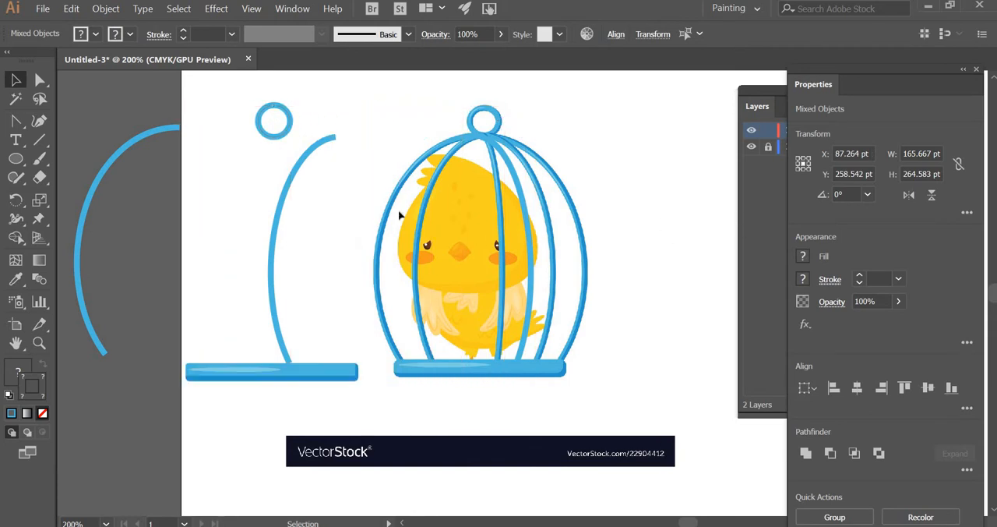
Step: Join the outer left bar and both inner bars to the traced ring so they reach down to the base
left_click_drag(179, 167, 195, 187)
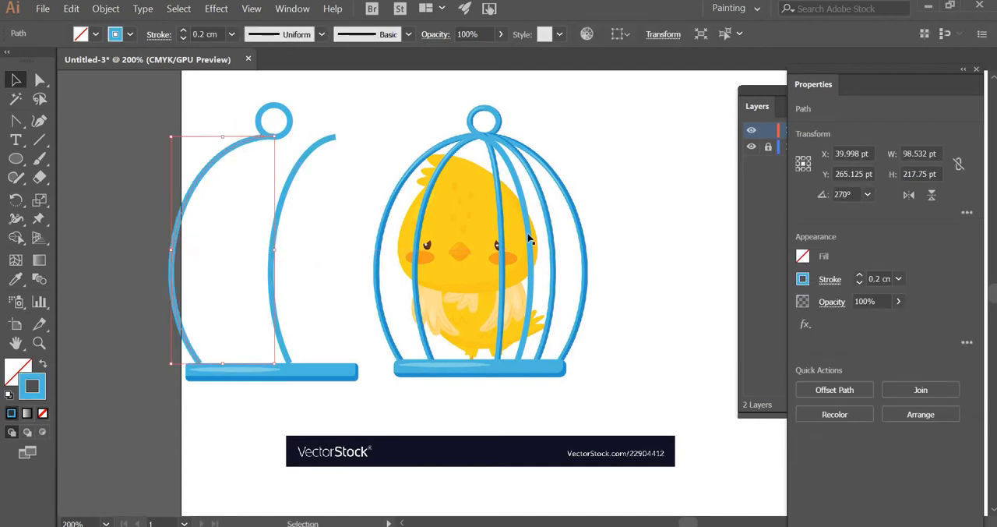
left_click_drag(530, 237, 213, 241)
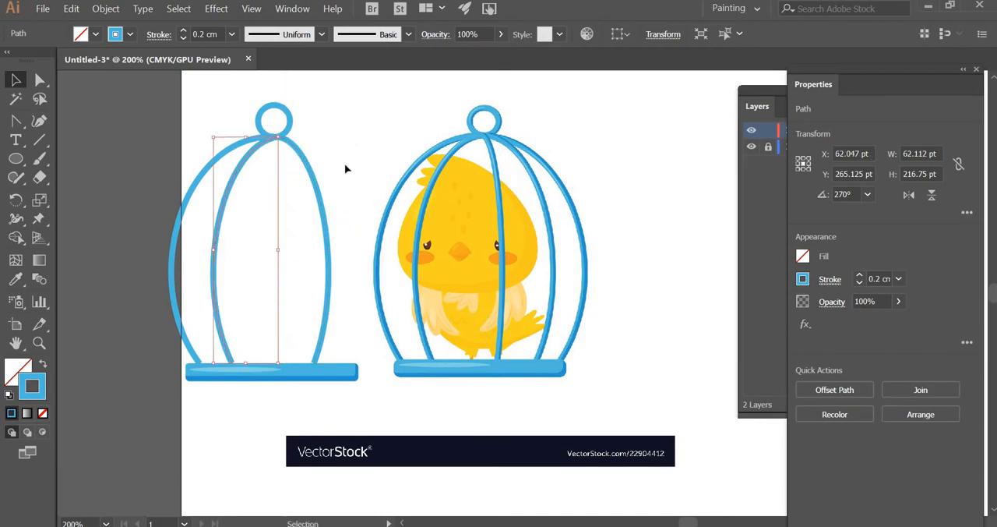
left_click(361, 216)
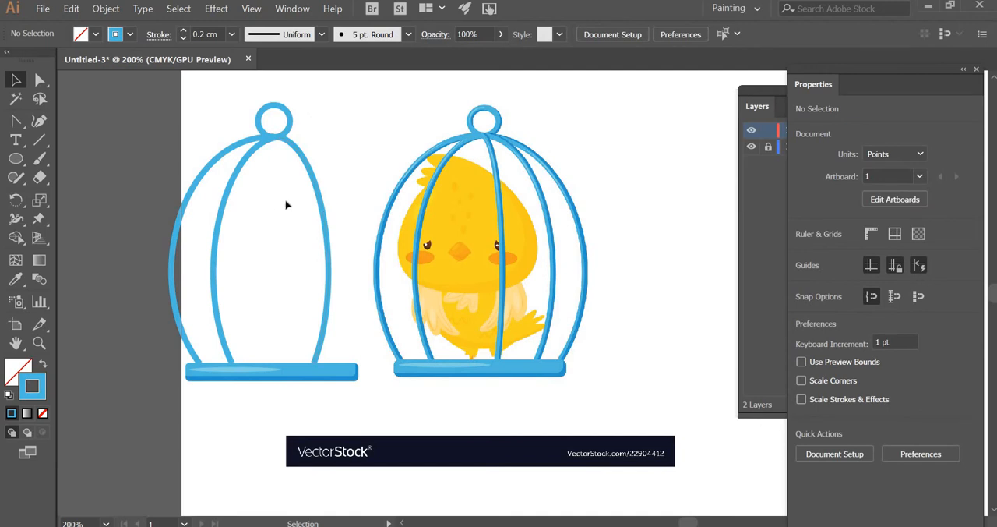
Step: Nudge the traced cage's bars down 1 pt onto the base
left_click_drag(278, 212, 128, 264)
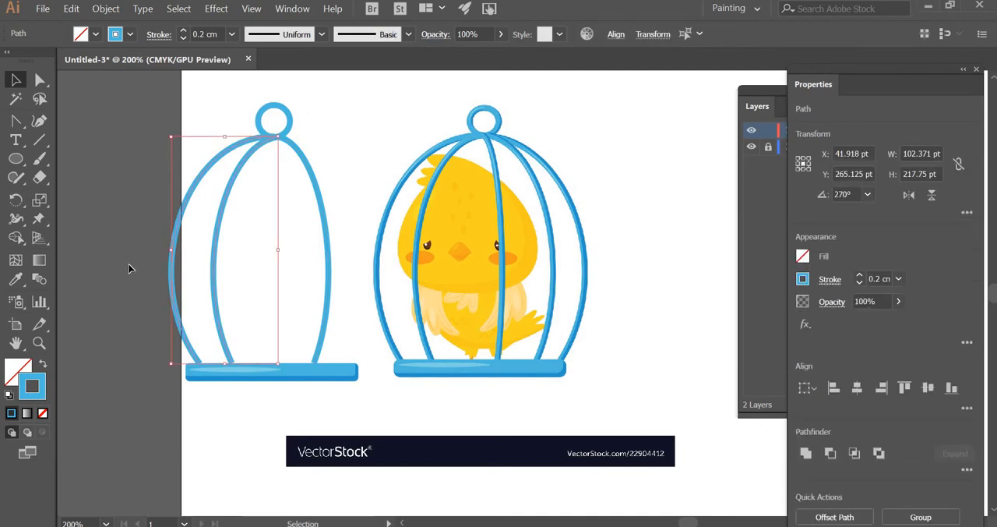
key("Down")
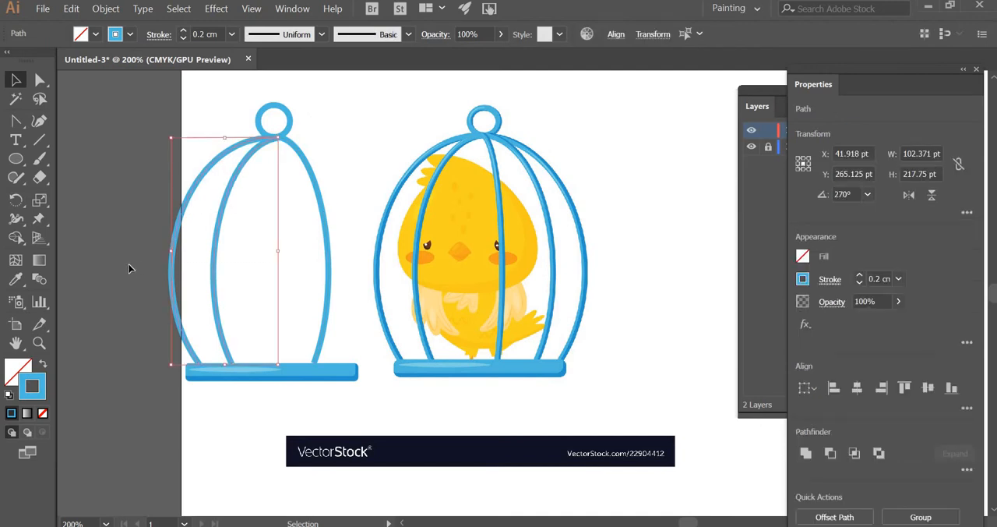
left_click(312, 241)
left_click(398, 160)
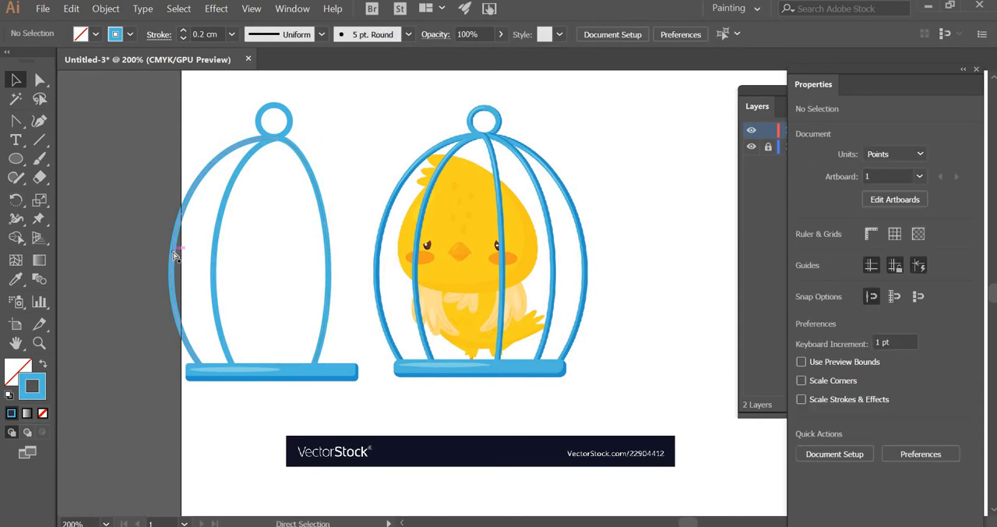
Step: Duplicate the outer left bar and mirror the copy as an outer right bar about 87 pt wide, joining ring to base
left_click_drag(174, 256, 373, 253)
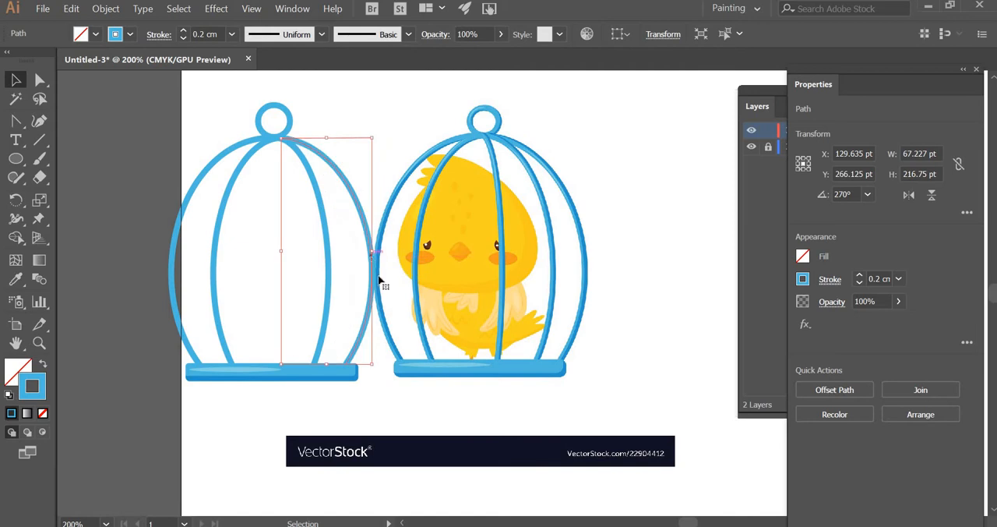
left_click(657, 211)
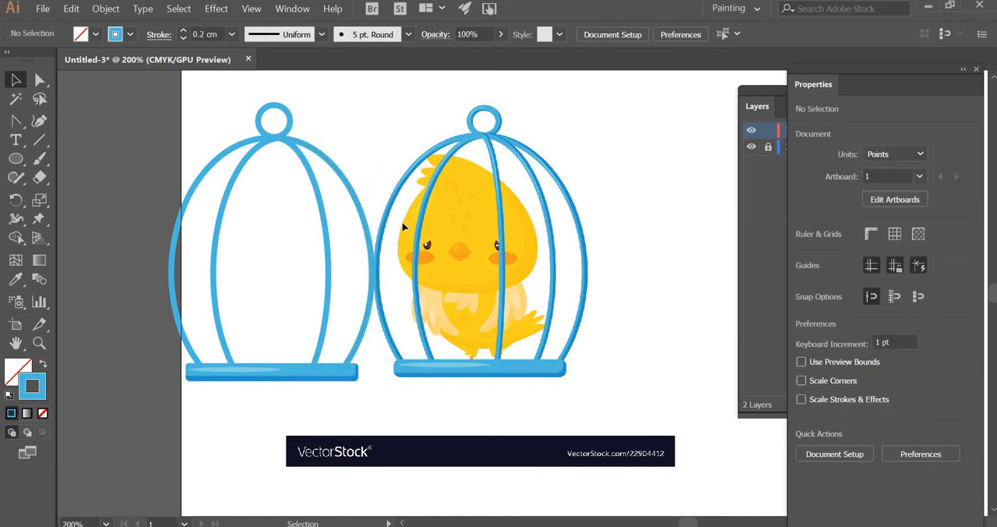
left_click(340, 269)
Step: Duplicate the inner right bar and bring the copy beneath the traced ring at about X 111.2 pt, Y 268.1 pt
left_click_drag(330, 258, 572, 269, "alt")
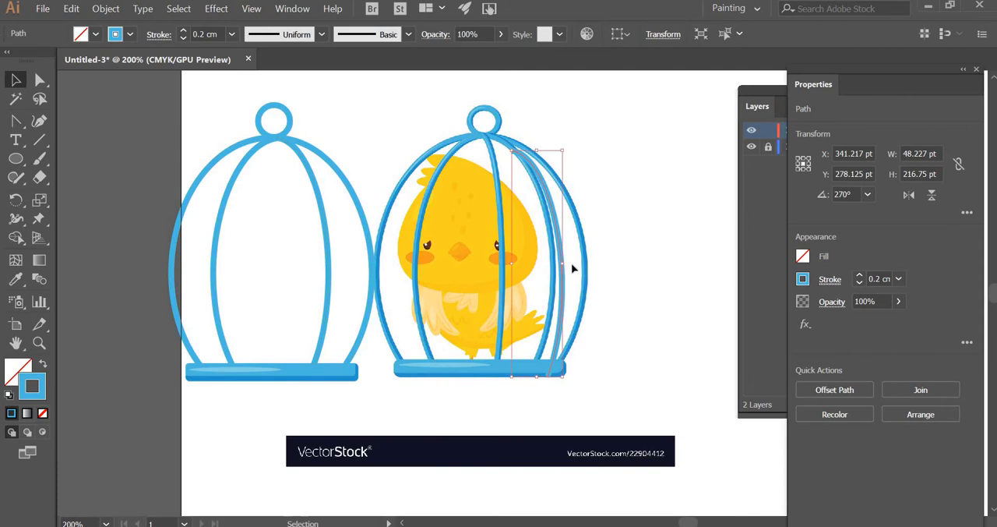
key("shift+Left")
key("shift+Left")
key("shift+Left")
key("shift+Left")
key("shift+Left")
key("shift+Left")
key("shift+Left")
key("shift+Left")
key("shift+Left")
key("shift+Left")
key("shift+Left")
key("shift+Left")
key("shift+Left")
key("shift+Left")
key("shift+Left")
key("shift+Left")
key("shift+Left")
key("shift+Left")
key("shift+Left")
key("shift+Left")
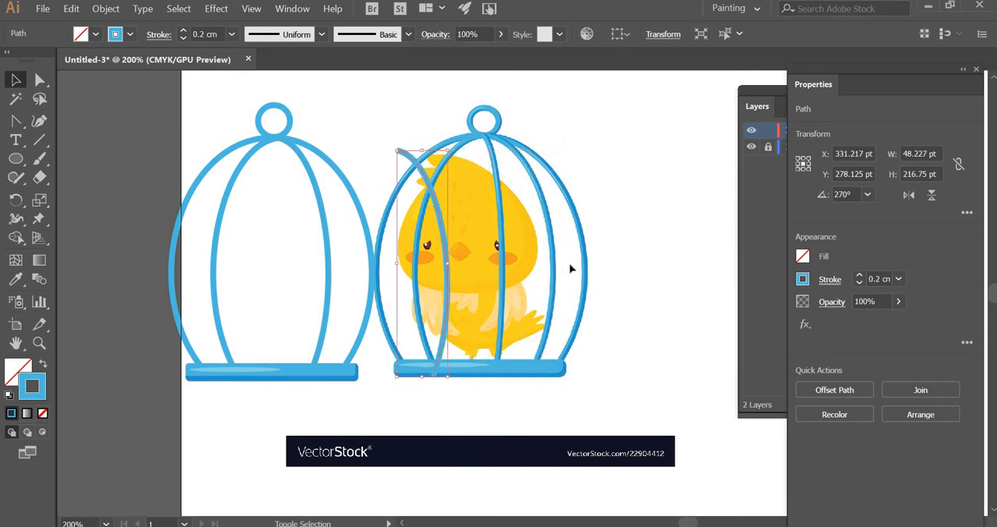
key("Up")
key("Up")
key("Up")
key("Up")
key("Up")
key("Up")
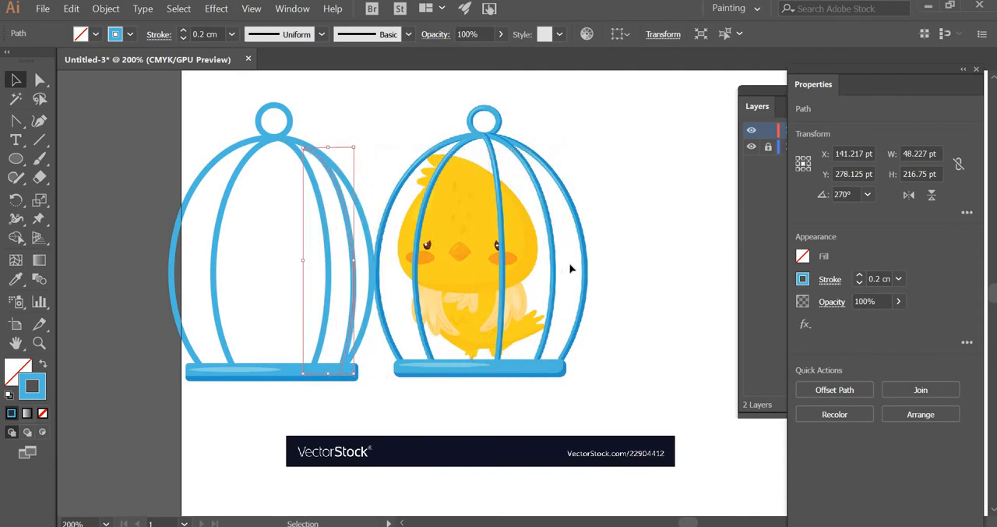
key("Up")
key("Up")
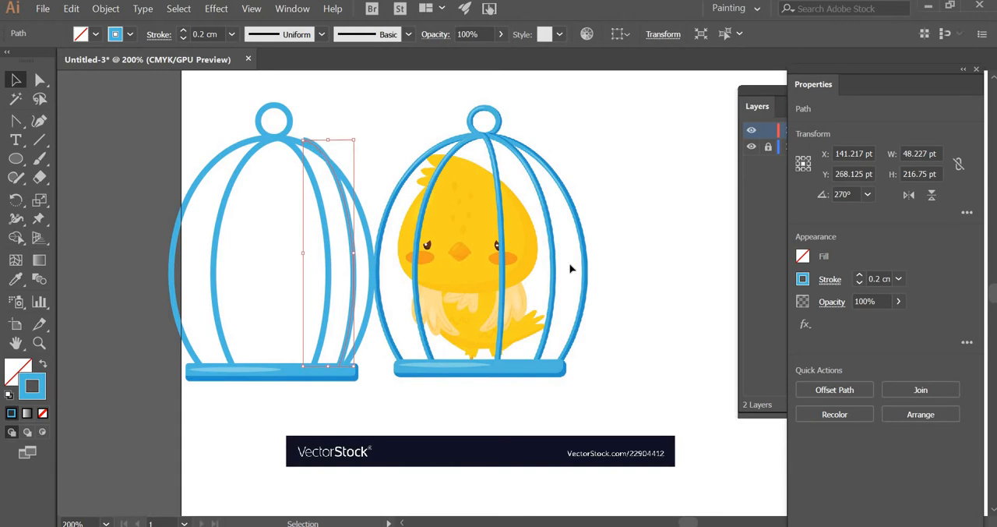
key("shift+Left")
key("shift+Left")
key("shift+Left")
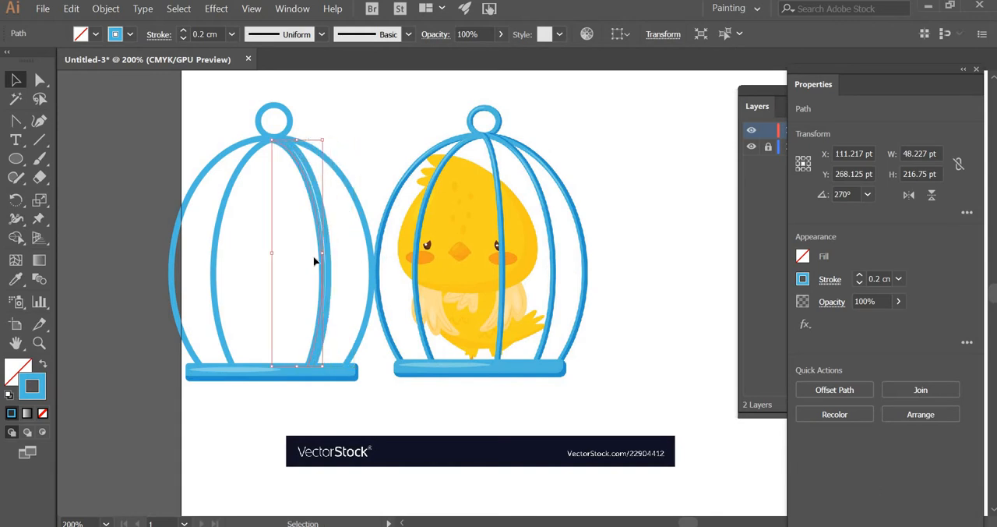
Step: Narrow the duplicated bar into a slim centre bar, and bow the inner right bar further outward
left_click_drag(298, 253, 298, 253)
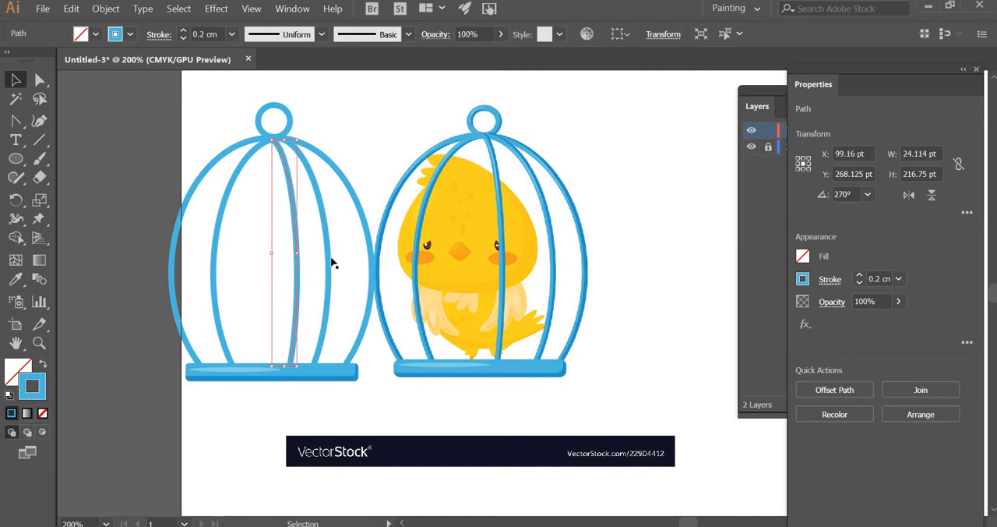
left_click(333, 263)
left_click(331, 261)
left_click_drag(336, 252, 292, 256)
left_click(323, 276)
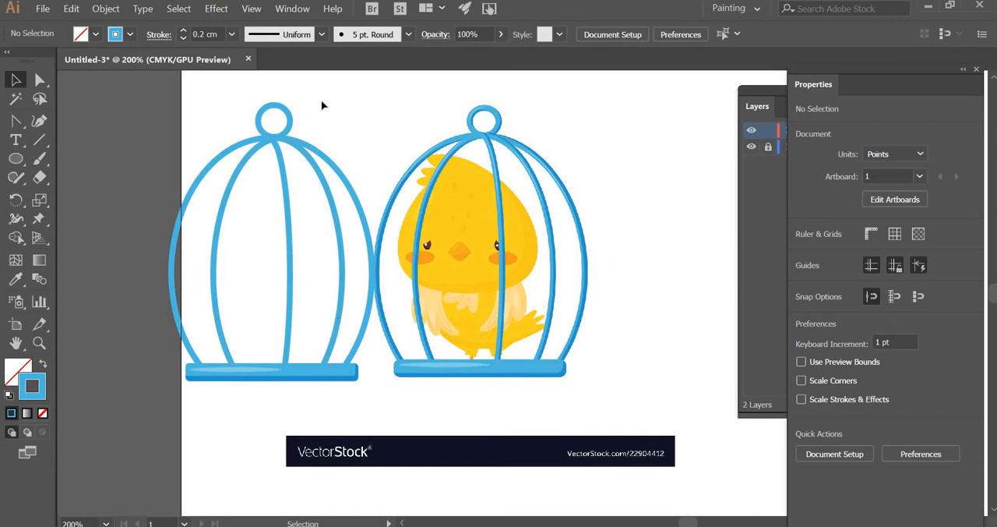
Step: Move the entire traced cage to the blank area above and right of the reference cage
left_click_drag(322, 101, 217, 401)
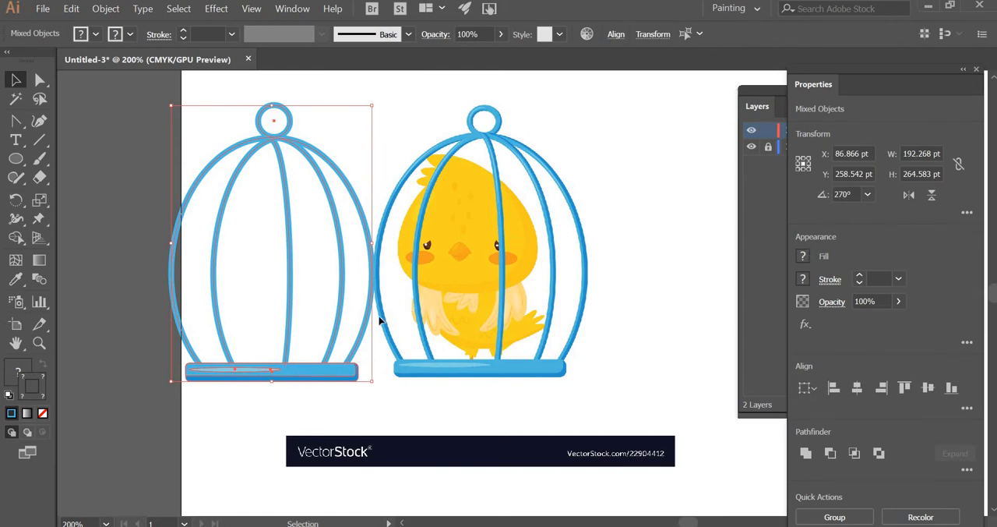
left_click(39, 343)
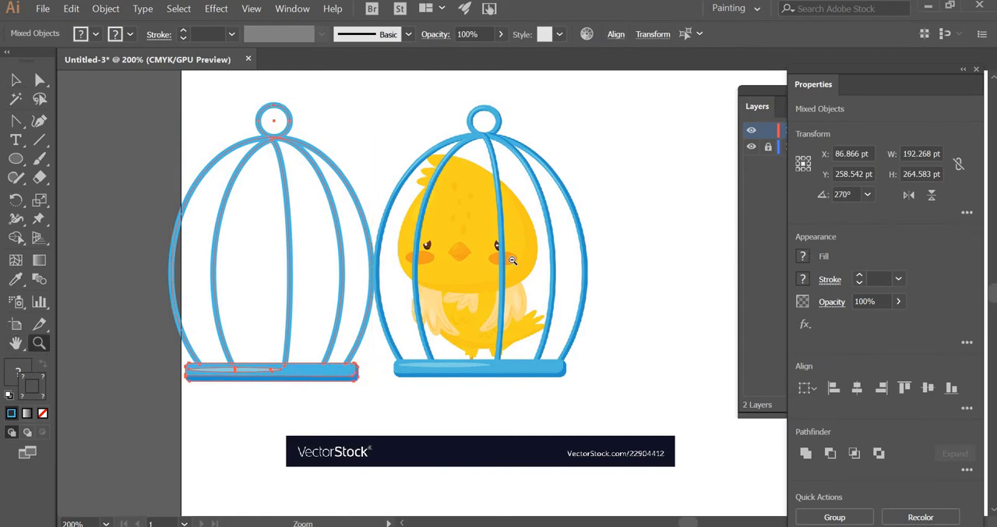
key("ctrl+minus")
left_click(15, 81)
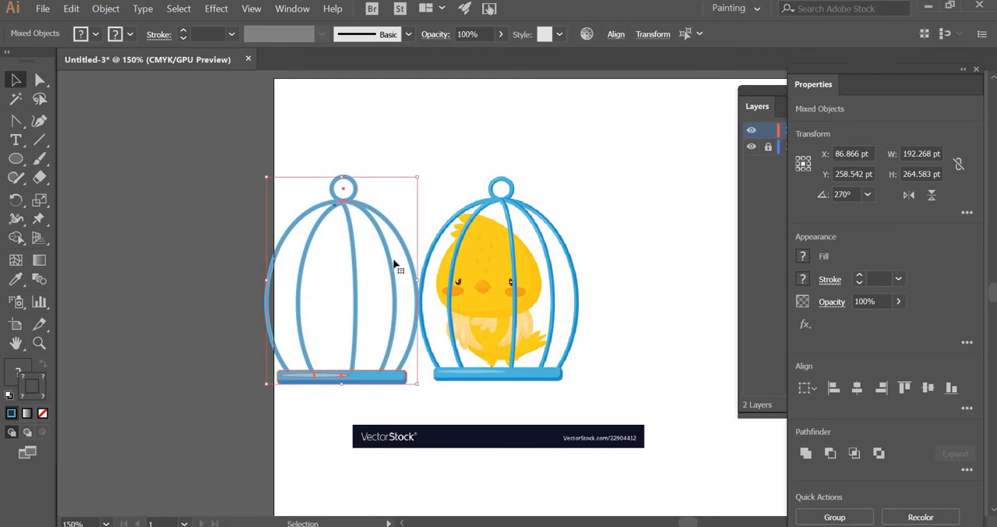
left_click_drag(392, 263, 686, 174)
left_click(667, 371)
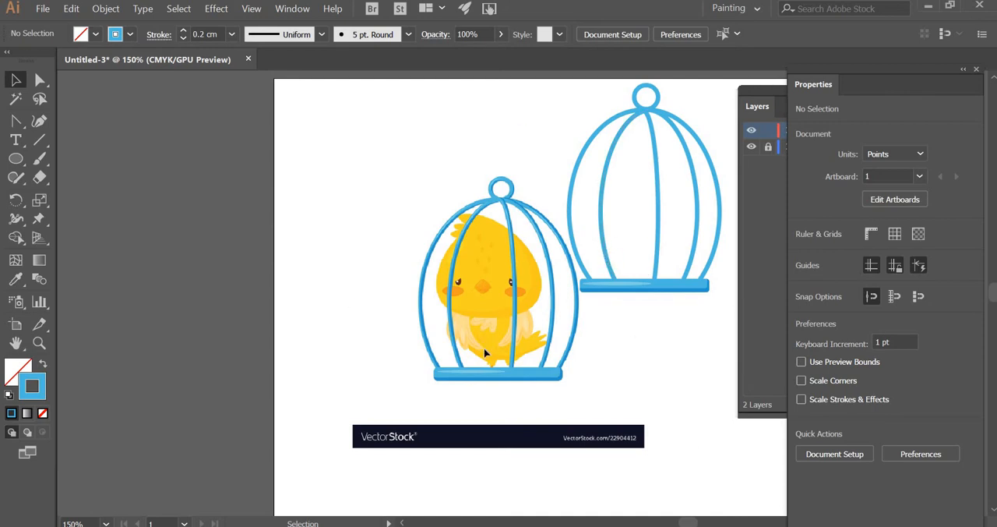
Step: Hide Layer 1 and move the whole traced cage to about X 277.6 pt, Y 239.4 pt
left_click_drag(814, 83, 932, 125)
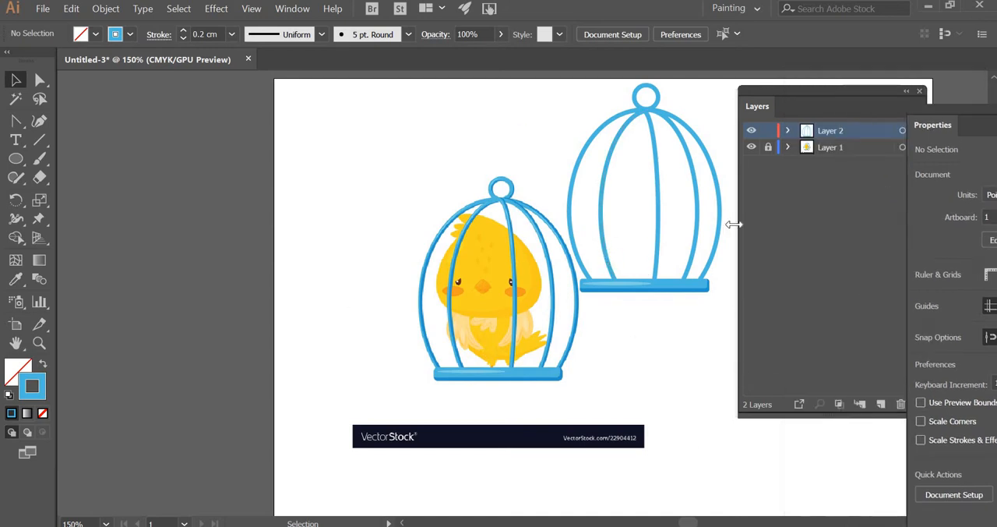
left_click(769, 148)
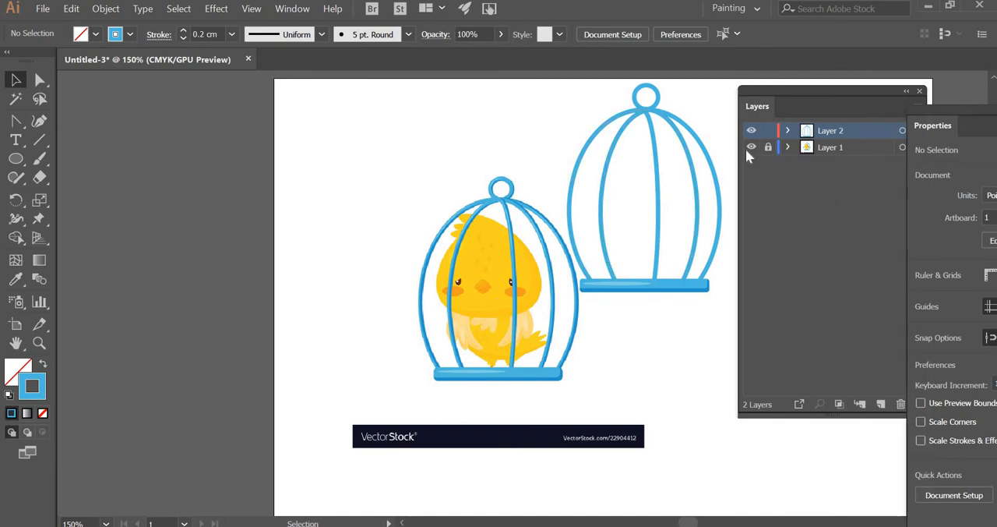
left_click(750, 147)
left_click_drag(706, 88, 555, 324)
left_click_drag(705, 284, 551, 361)
Step: Draw a circle around the cage centred at about X 279.3 pt, Y 263.7 pt, and set its stroke colour to 000000
left_click(16, 158)
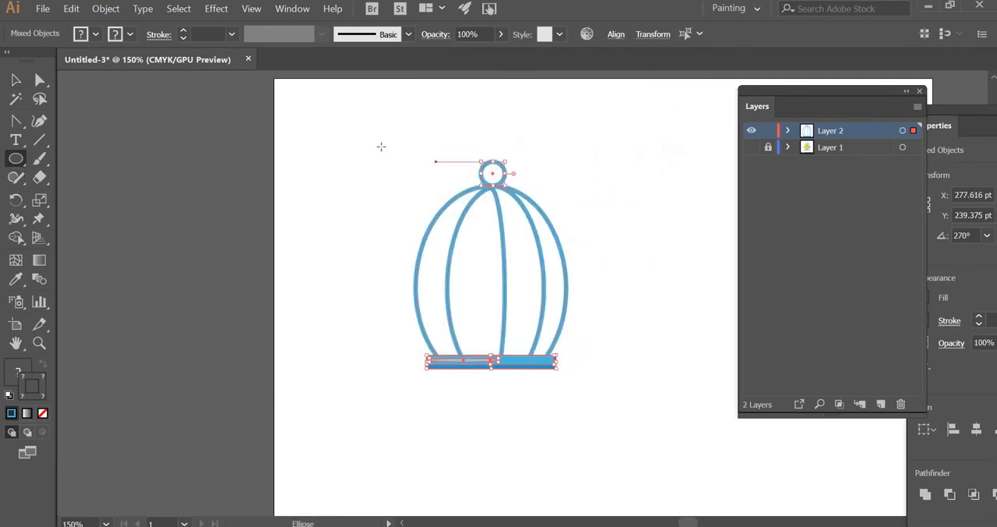
left_click_drag(357, 149, 628, 408)
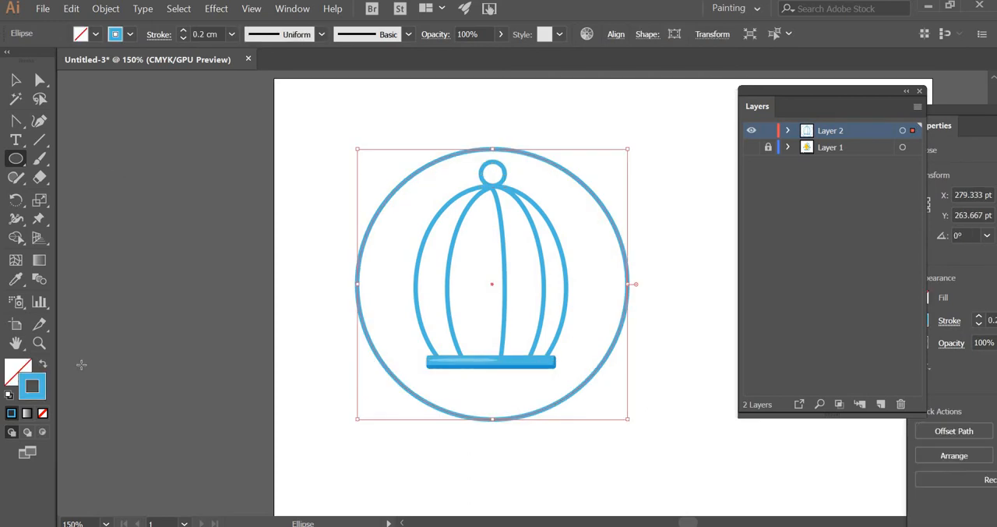
double_click(42, 398)
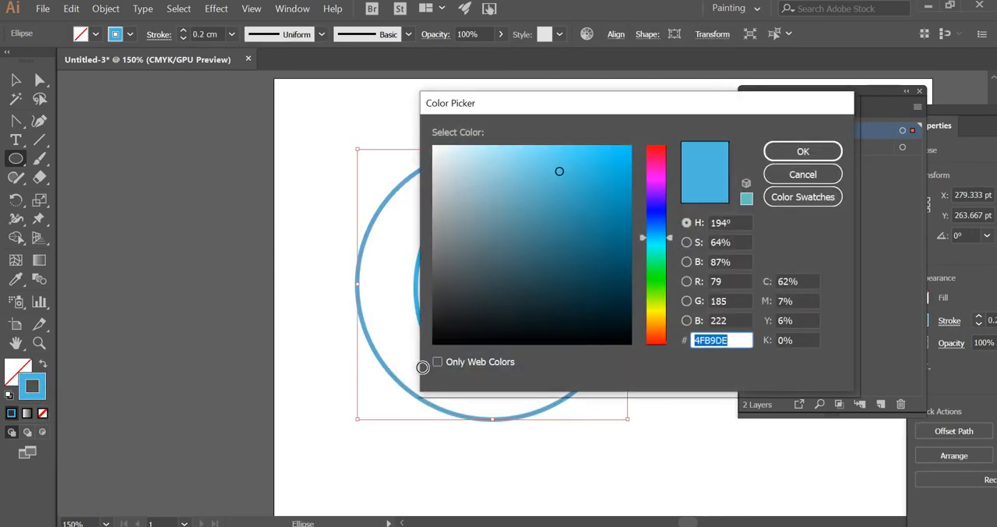
type("000000")
left_click(803, 152)
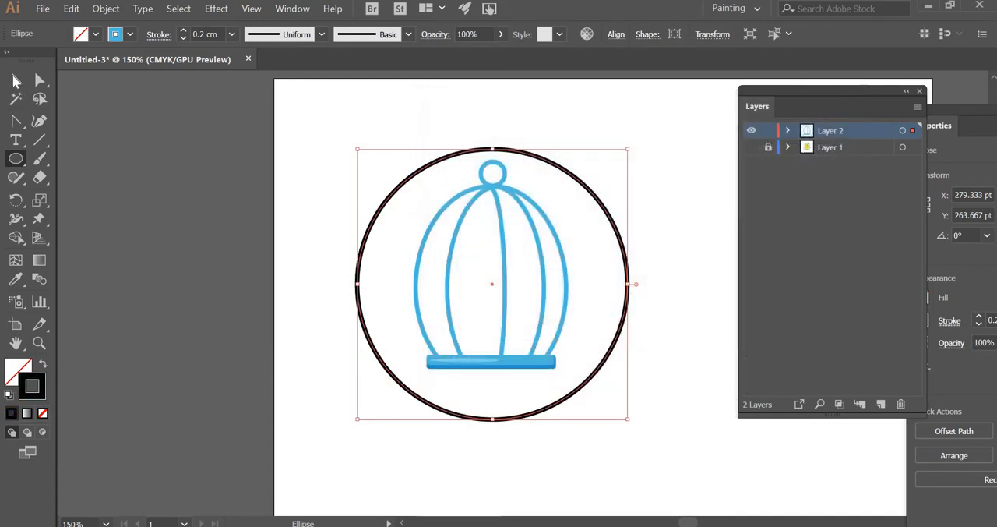
key("v")
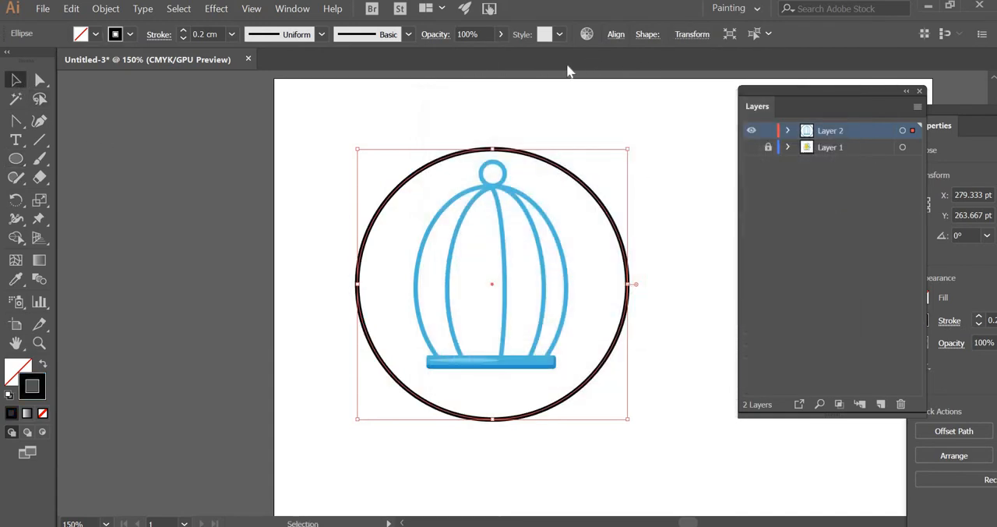
Step: Set the circle's stroke weight to 0.01 cm
left_click(232, 33)
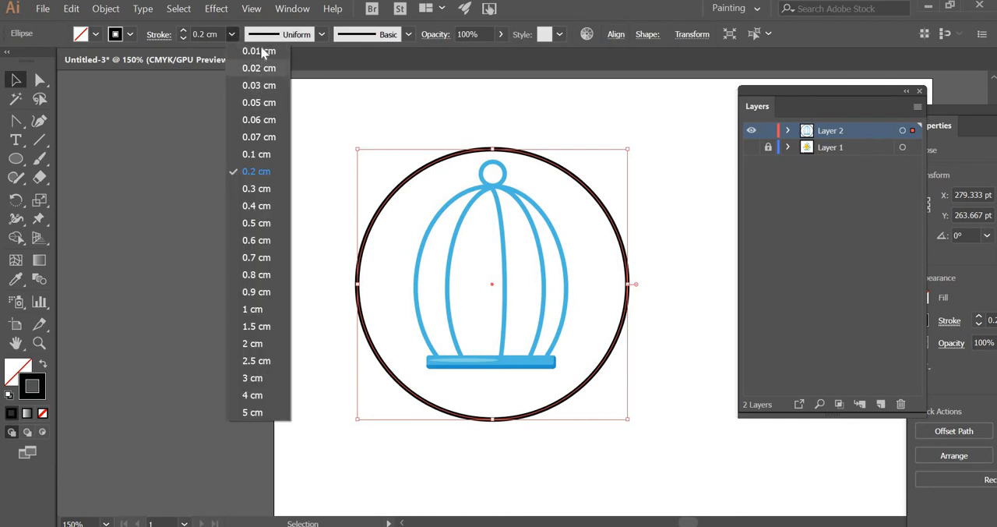
left_click(261, 51)
left_click(141, 169)
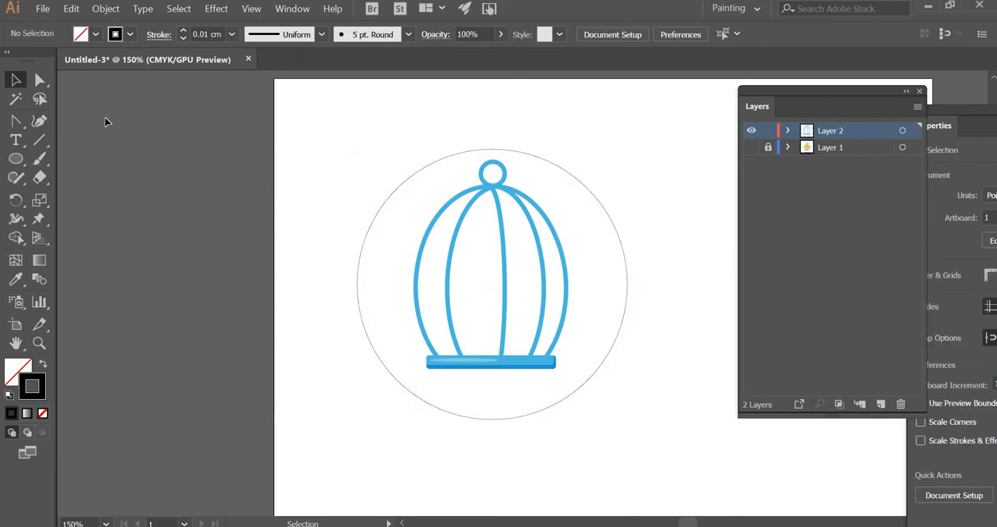
Step: Nudge the circle slightly upward around the cage
left_click(618, 235)
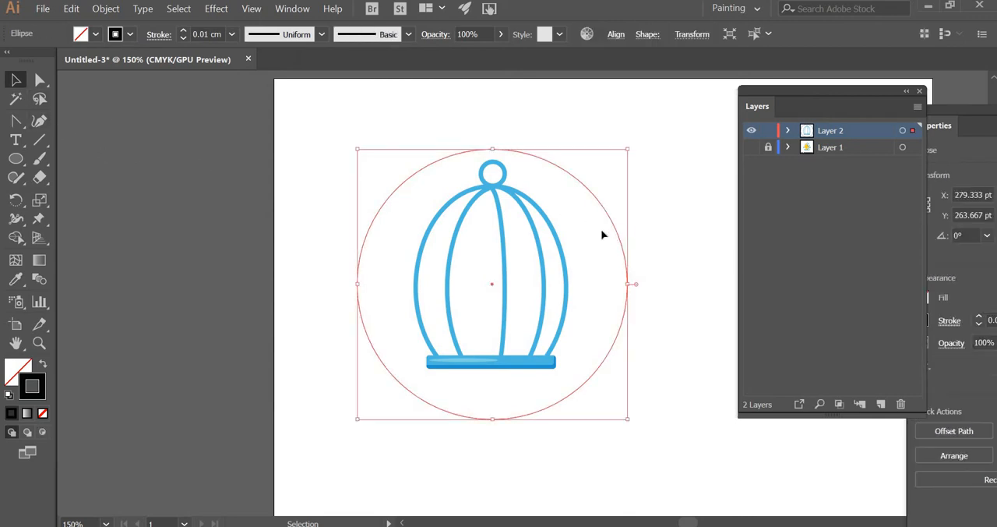
key("Up")
key("Up")
key("Up")
key("Up")
key("Up")
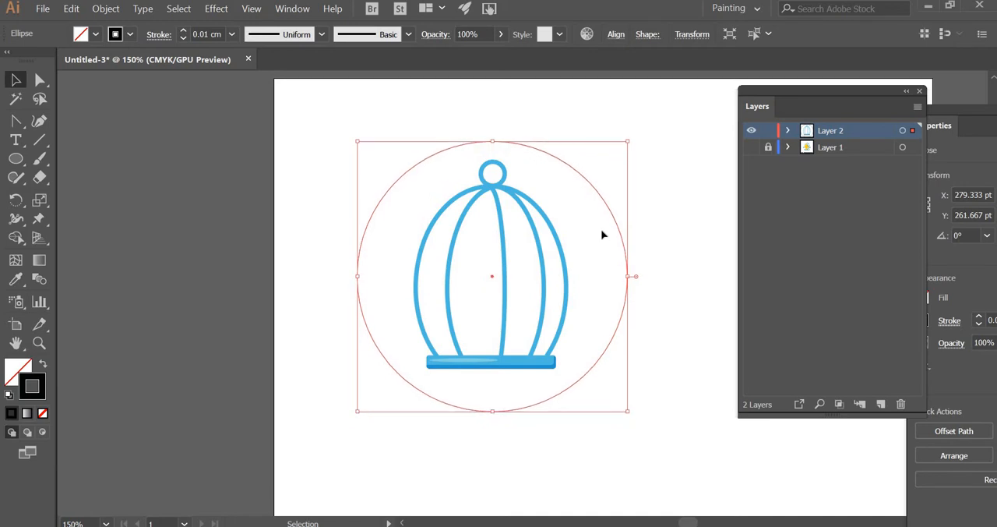
Step: Nudge the circle up once more around the cage and deselect it
key("Up")
left_click(196, 197)
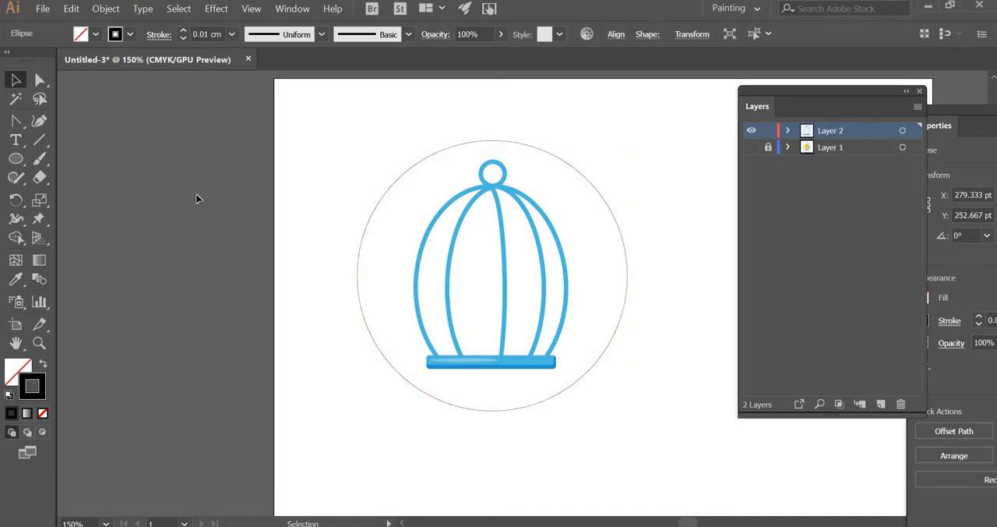
Step: Copy the whole cage together with its circle, and open the file crow new.ai
left_click_drag(347, 141, 637, 434)
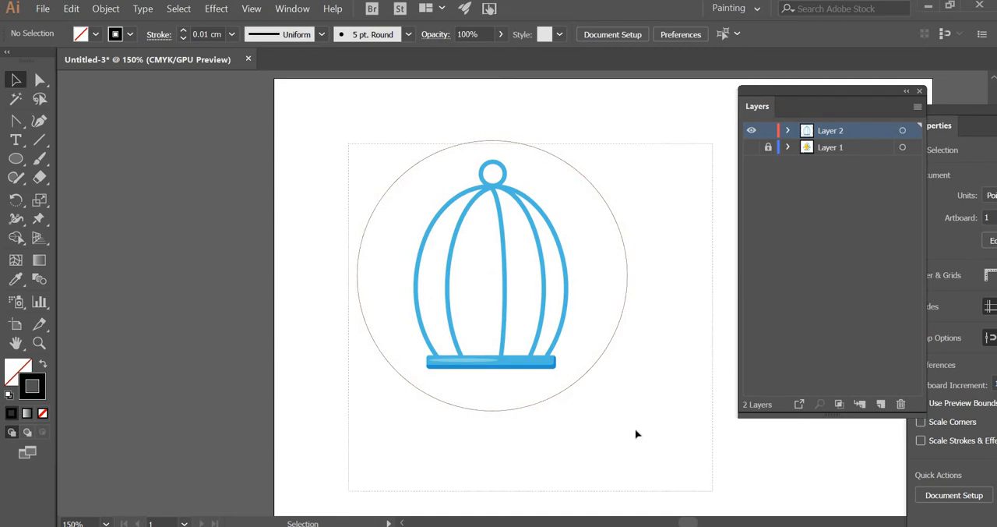
left_click(45, 10)
left_click(74, 57)
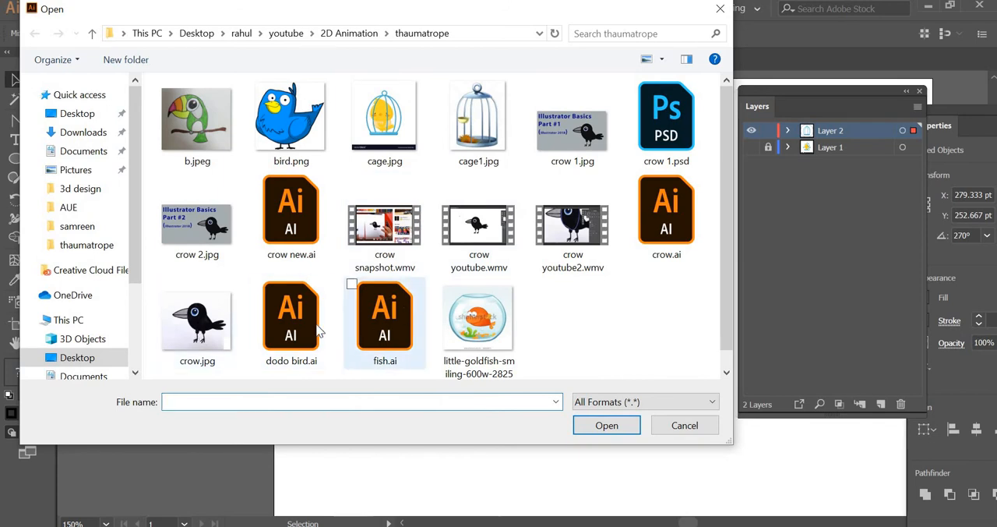
double_click(290, 226)
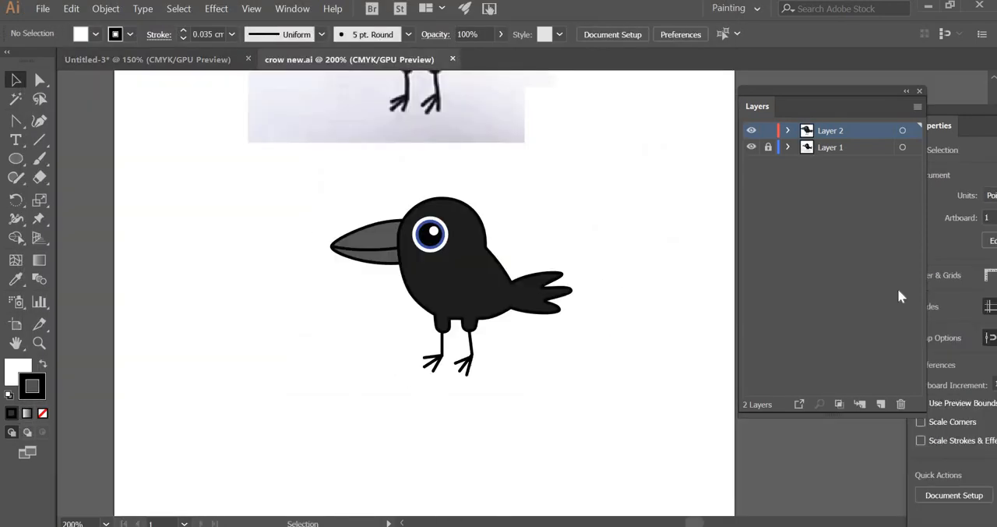
Step: Add a new layer above the crow's layer with the default options
left_click(919, 106)
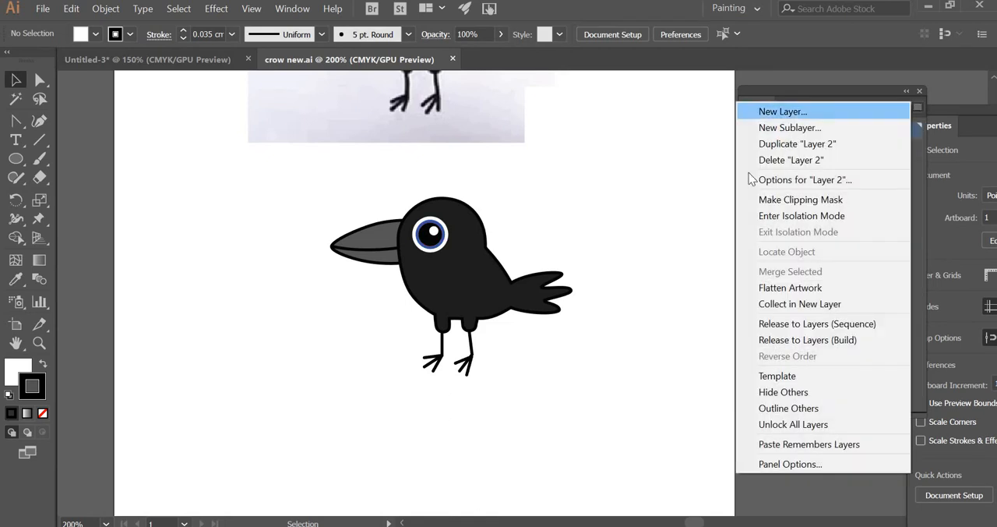
left_click(826, 112)
left_click(498, 340)
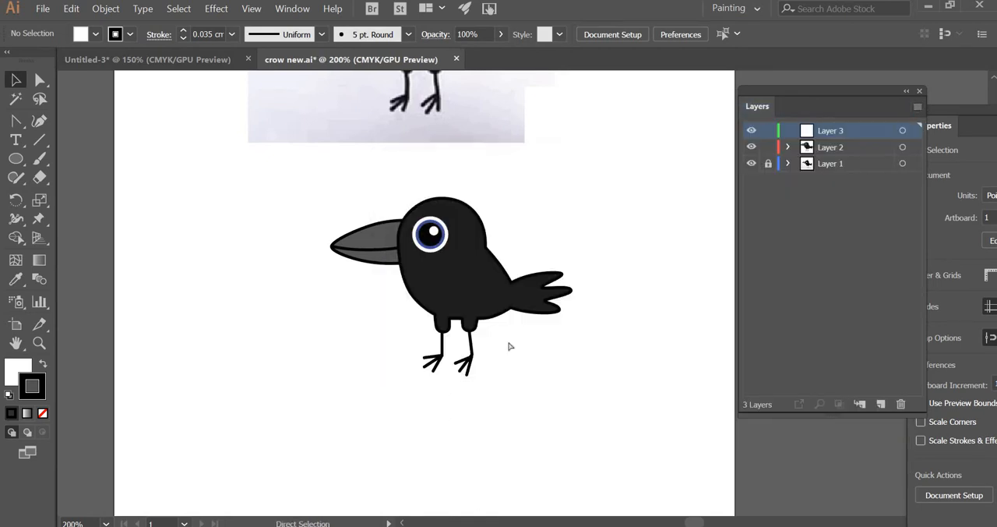
Step: Paste the cage and circle into the new layer and move them over the crow to about X 307 pt, Y 496.8 pt
key("ctrl+v")
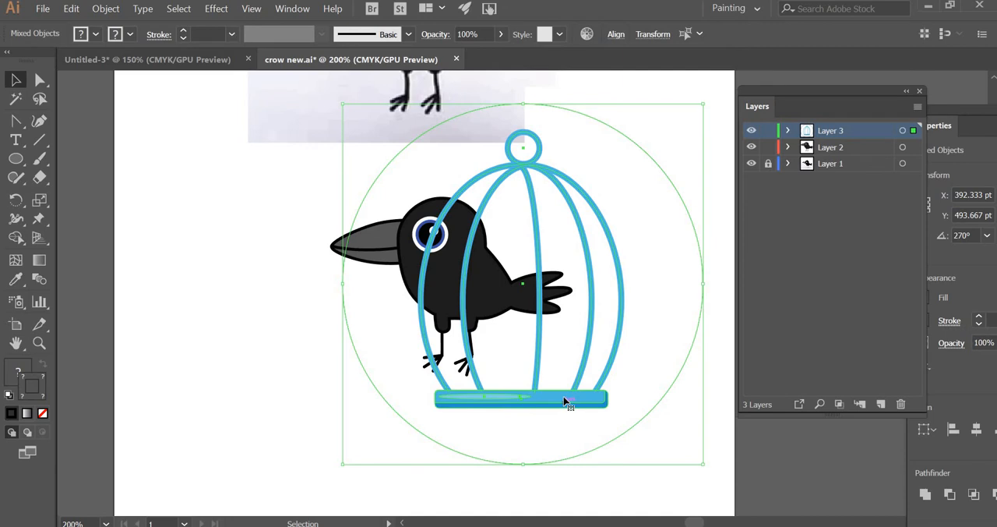
left_click_drag(566, 401, 476, 404)
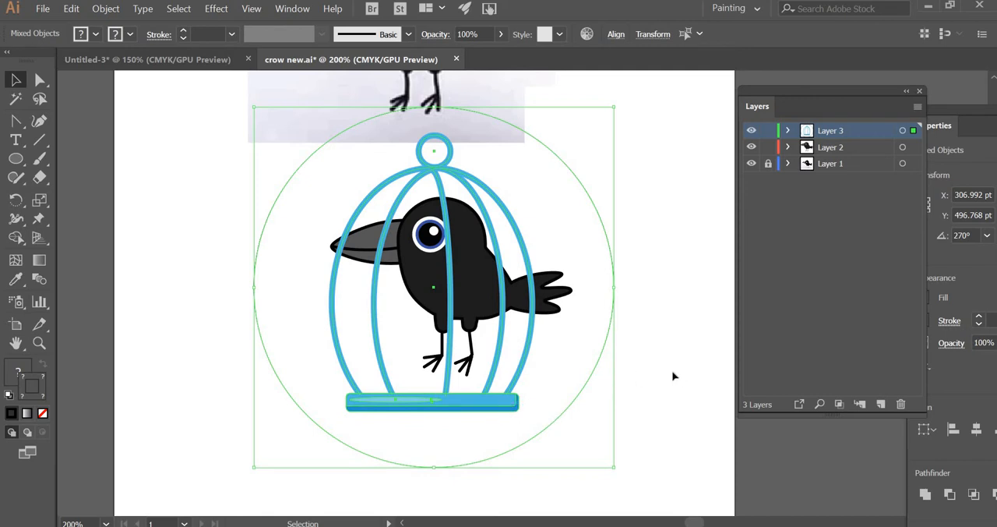
key("ctrl+shift+a")
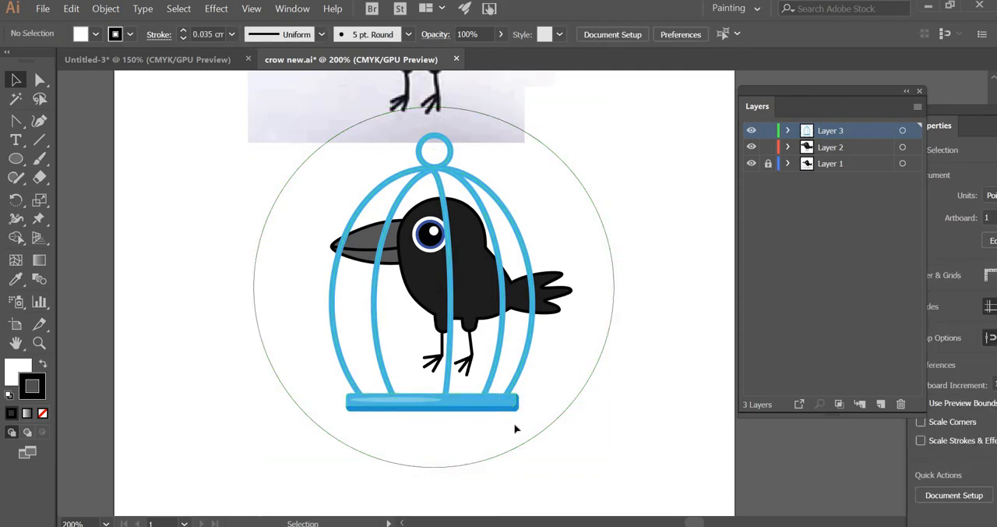
Step: Select the cage without its circle and enlarge it around the crow, centred at about X 305.7 pt, Y 477.6 pt
left_click(333, 381)
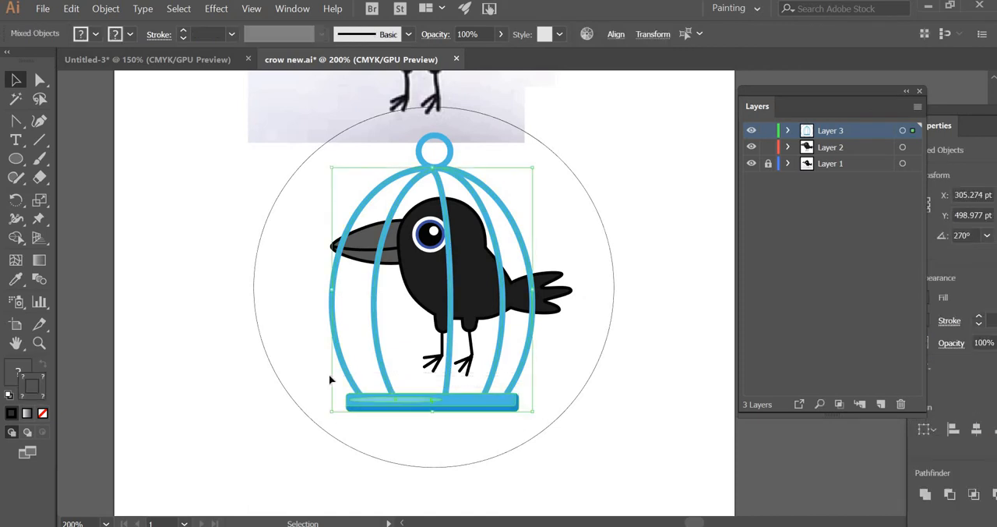
left_click(450, 152, "shift")
left_click_drag(532, 274, 562, 274)
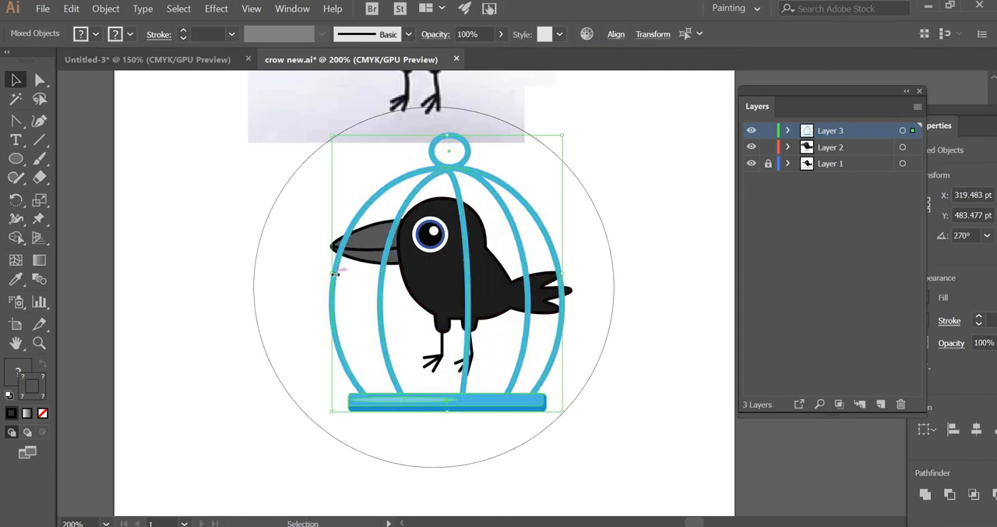
left_click_drag(335, 274, 314, 271)
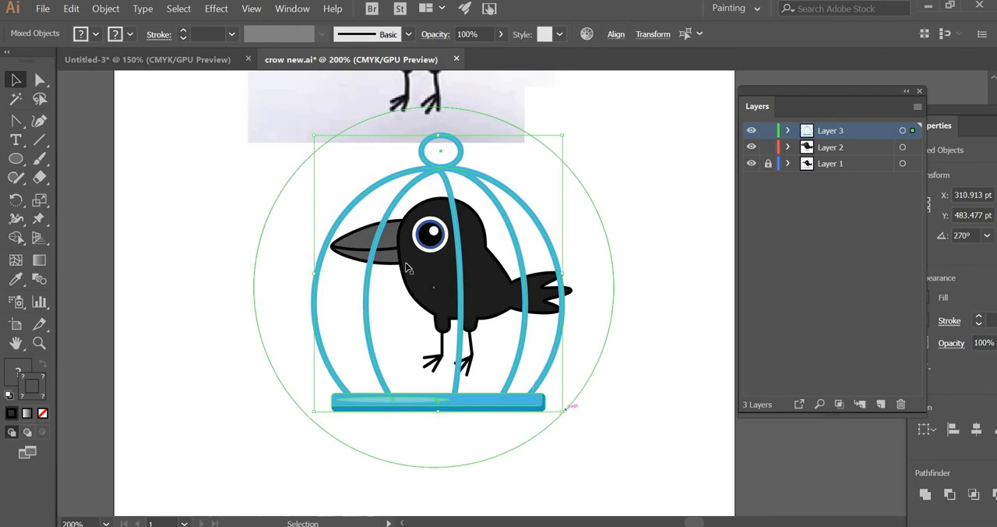
left_click_drag(314, 137, 302, 123)
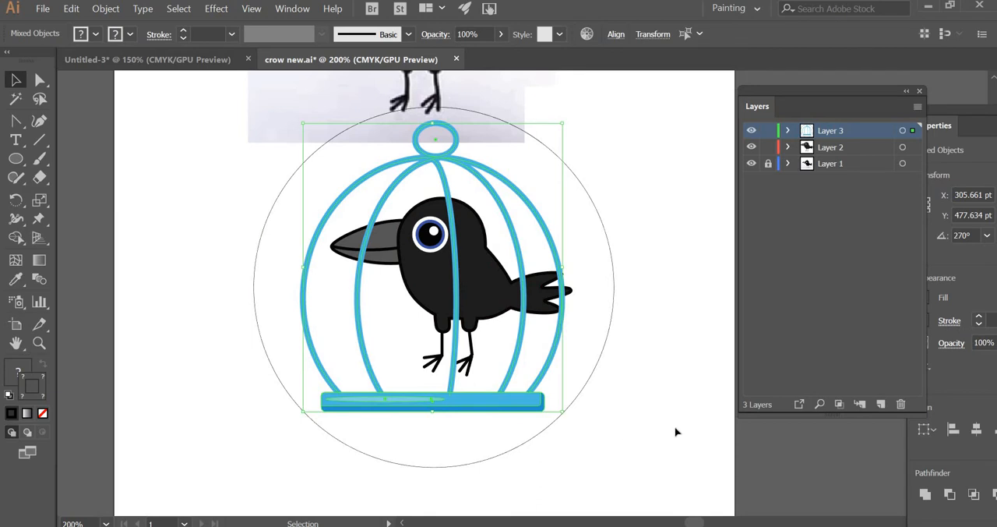
left_click(607, 375)
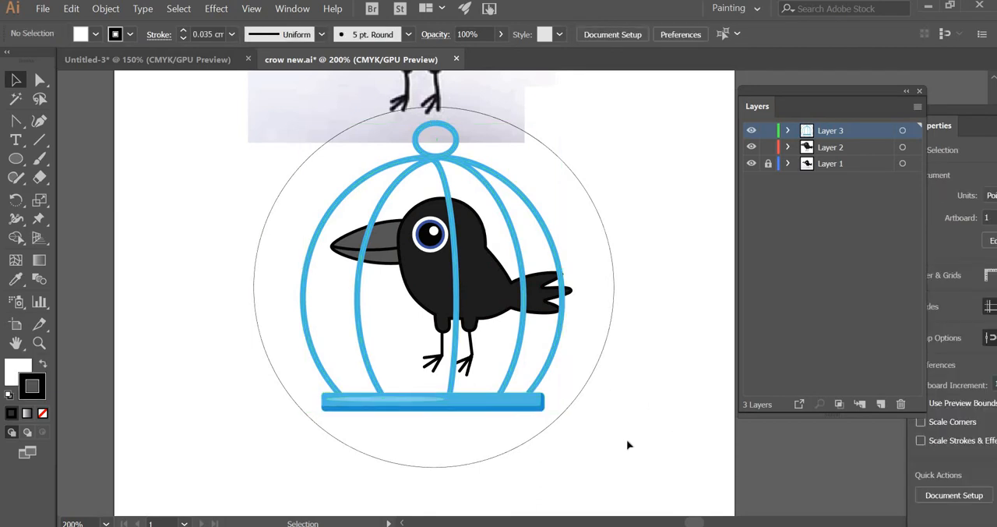
Step: Lock Layer 3, scale the whole crow down and move it inside the cage to about X 300 pt, Y 495.7 pt
left_click(768, 130)
left_click_drag(565, 184, 322, 392)
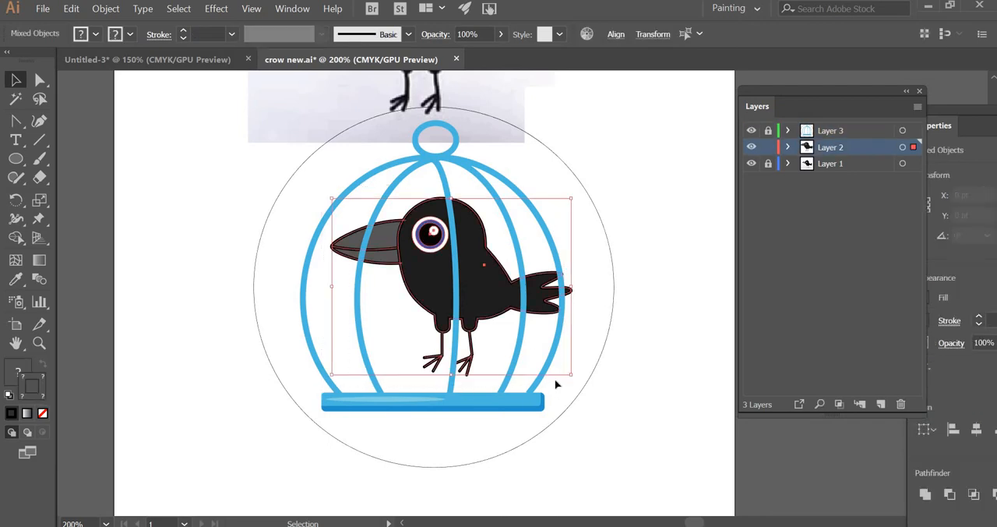
left_click_drag(572, 374, 547, 356)
left_click_drag(425, 295, 412, 303)
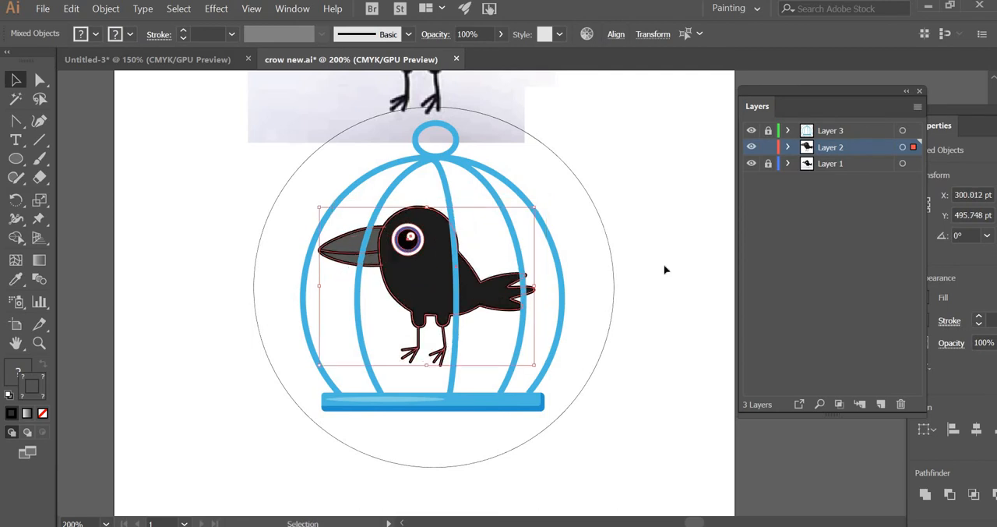
left_click(661, 257)
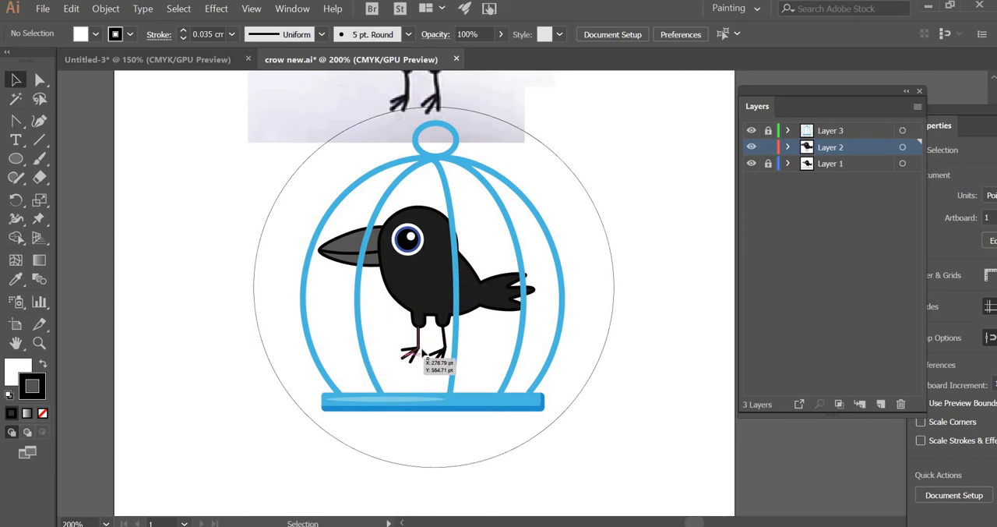
Step: Lock Layer 2, unlock Layer 3 and draw a horizontal perch line at the crow's feet between the second and middle cage bars
left_click(770, 148)
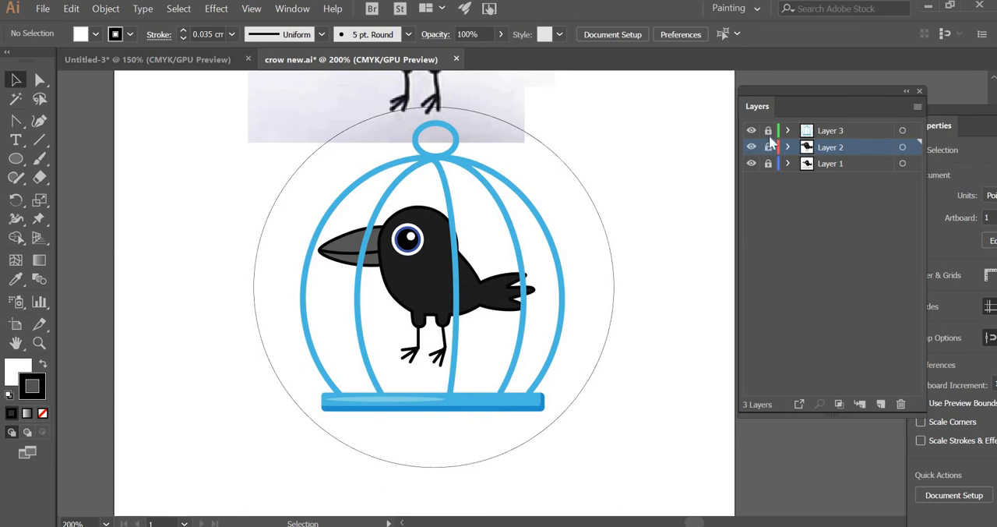
left_click(769, 135)
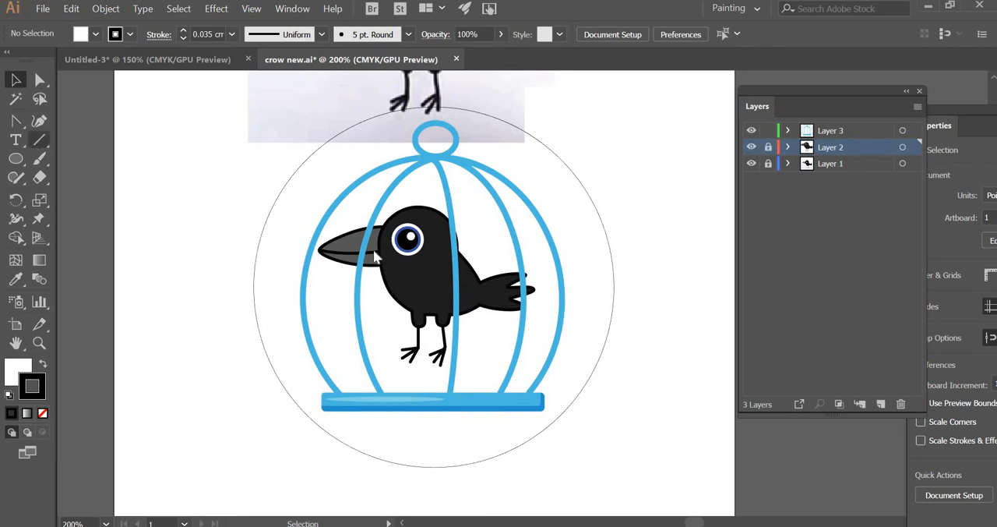
left_click(39, 140)
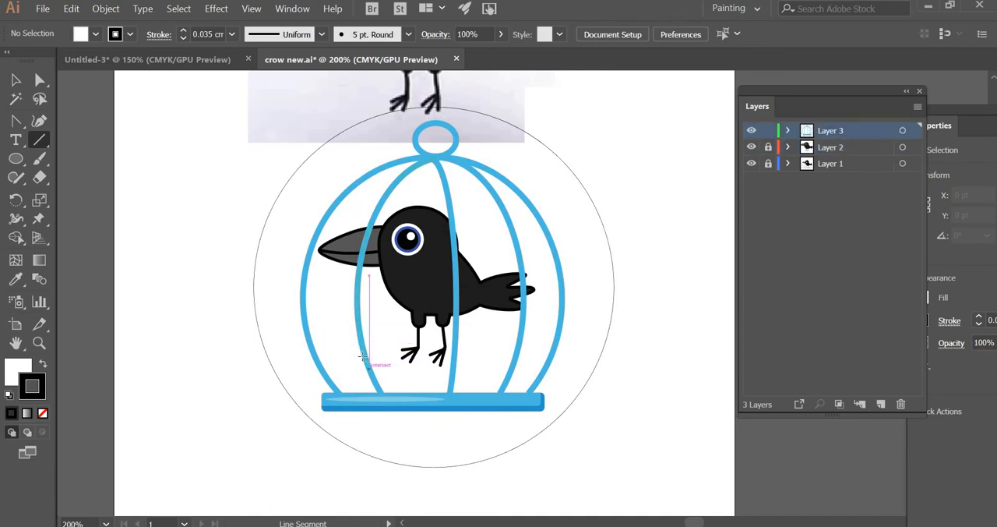
left_click_drag(365, 355, 455, 356)
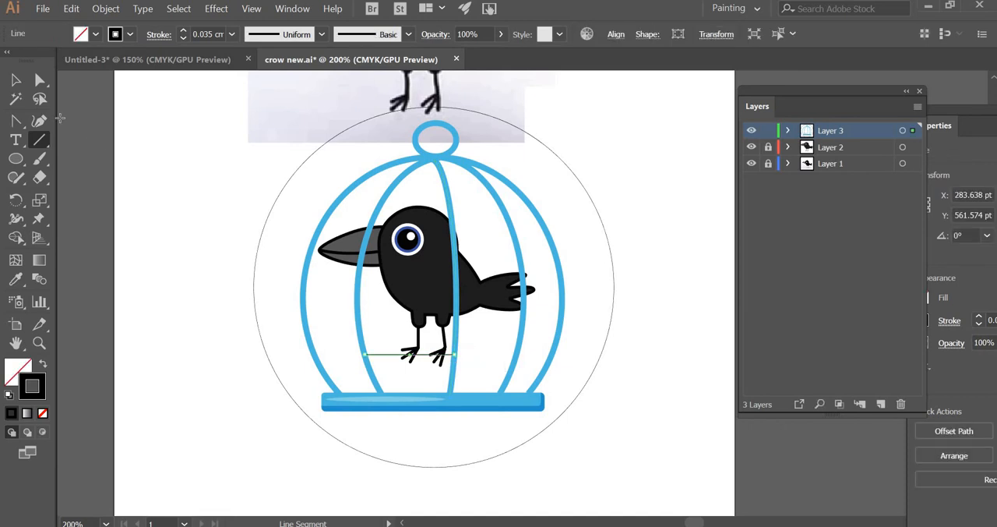
left_click(16, 79)
Step: Set the perch line's stroke weight to 0.2 cm and sample the cage's blue for its stroke with the Eyedropper
left_click(231, 34)
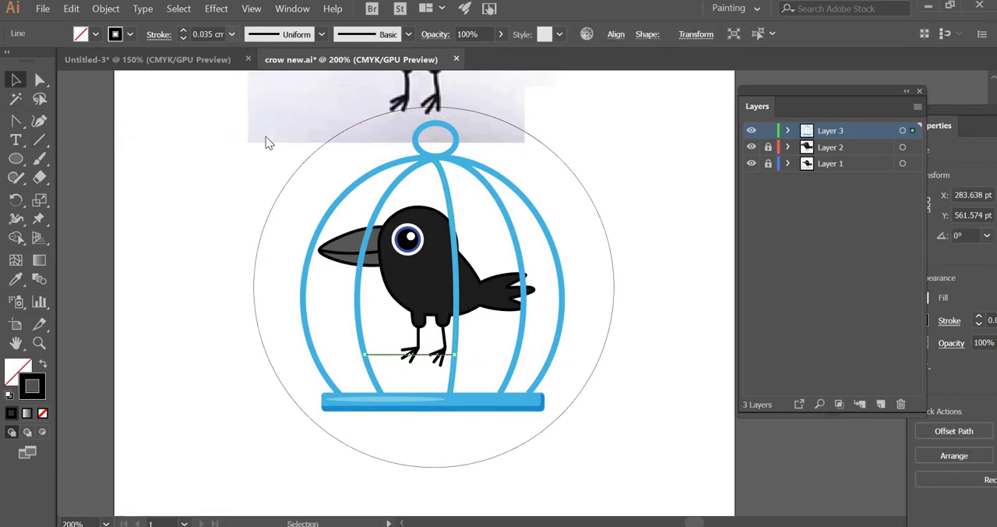
left_click(257, 171)
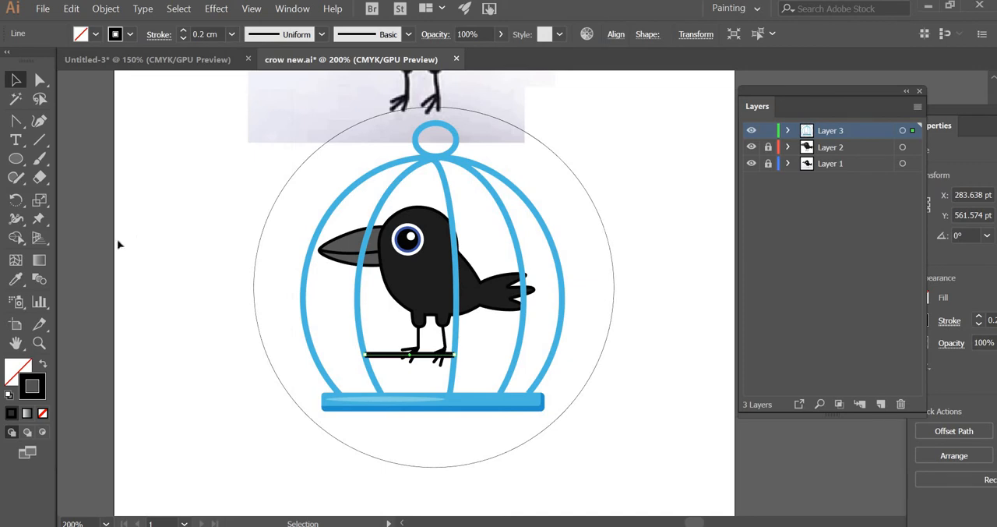
left_click(15, 281)
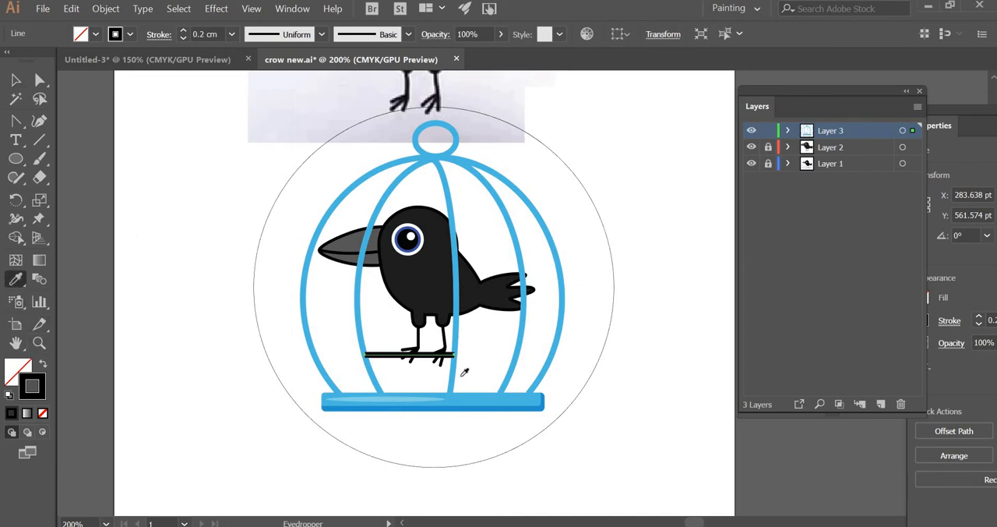
left_click(458, 376)
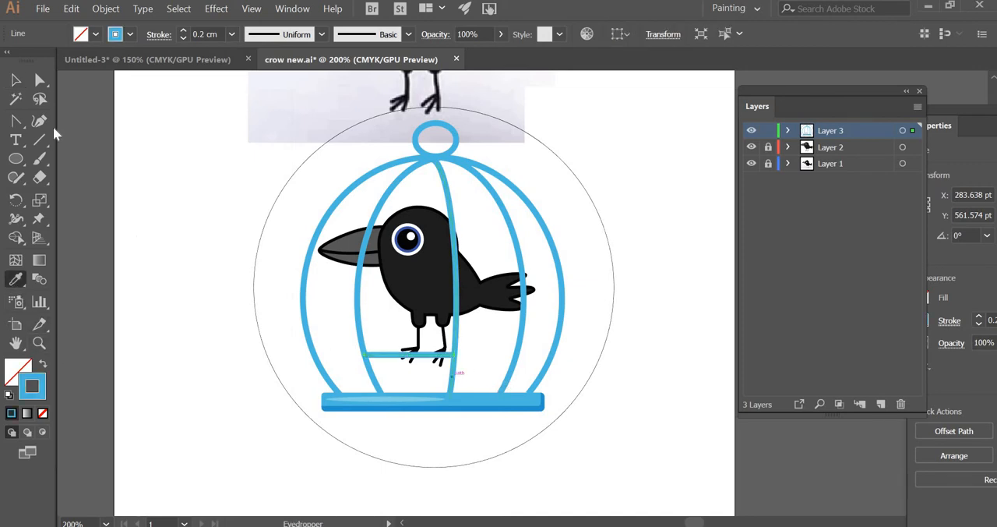
left_click(15, 81)
left_click(187, 409)
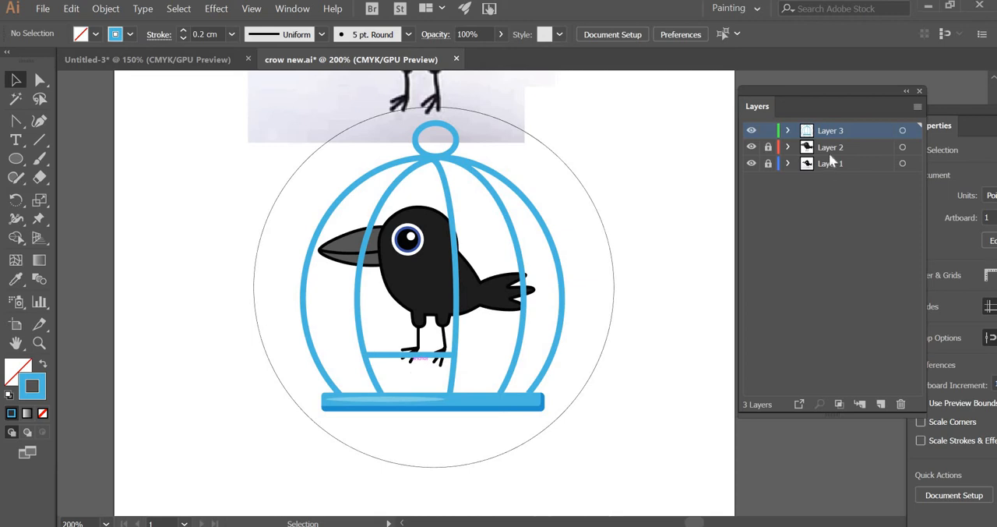
Step: Hide and show Layer 3 and Layer 2 in turn to check the crow and the cage separately
left_click(753, 131)
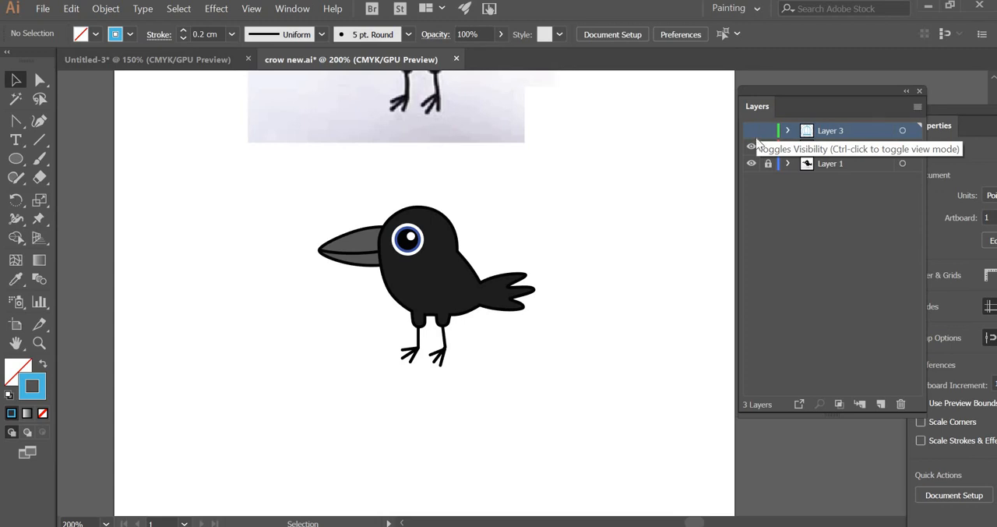
left_click(752, 131)
left_click(753, 147)
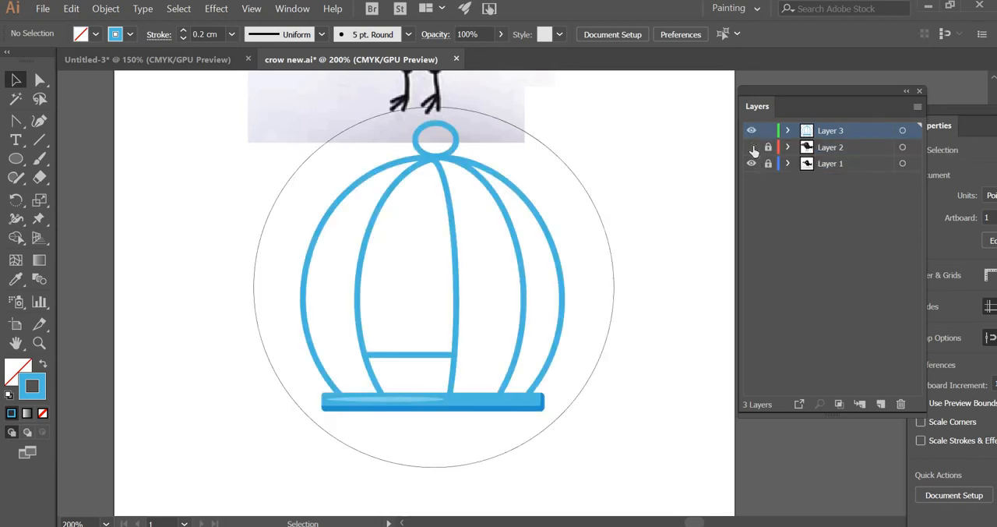
left_click(753, 148)
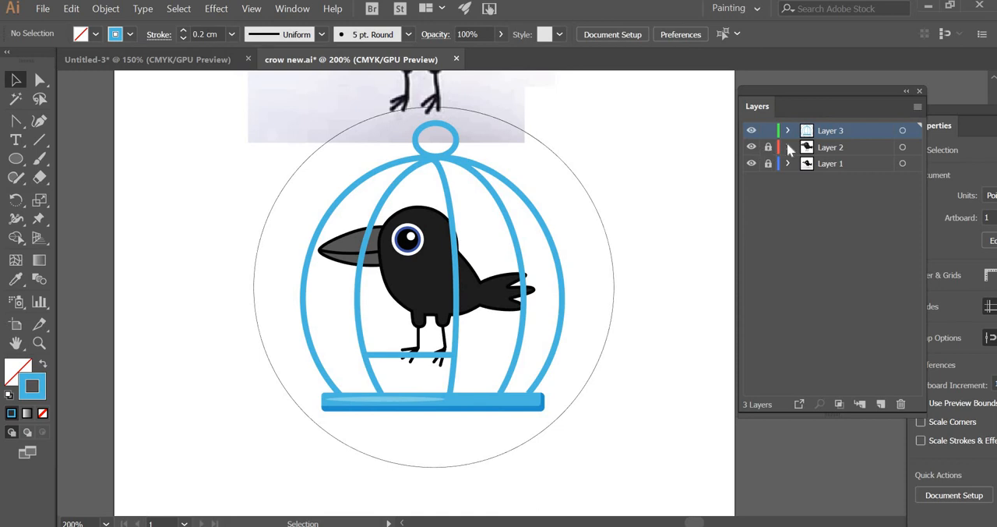
Step: Unlock Layer 2 and copy the thin circle around the cage
left_click(768, 147)
left_click(612, 269)
key("v")
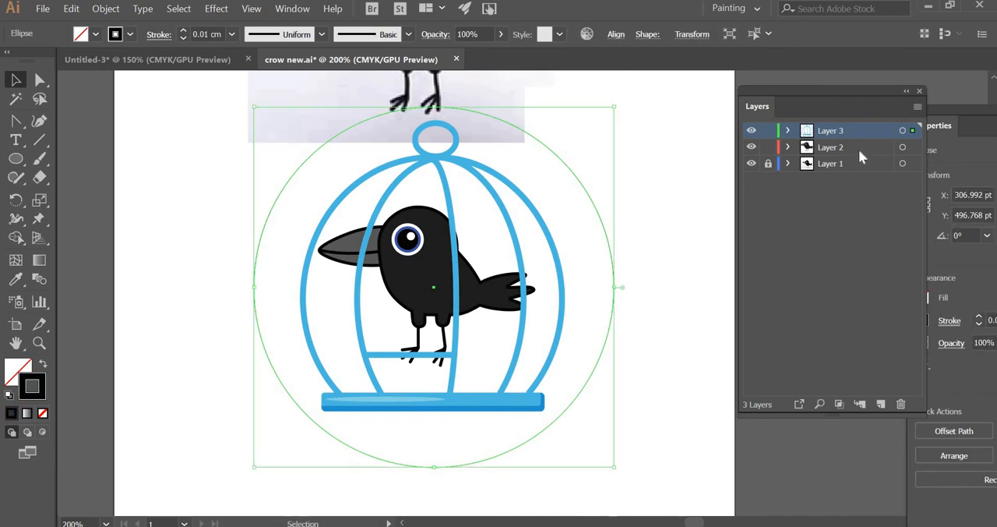
Step: Paste the copied circle in place on Layer 2 around the crow with Layer 3 hidden, and show Layer 3 again
left_click(752, 147)
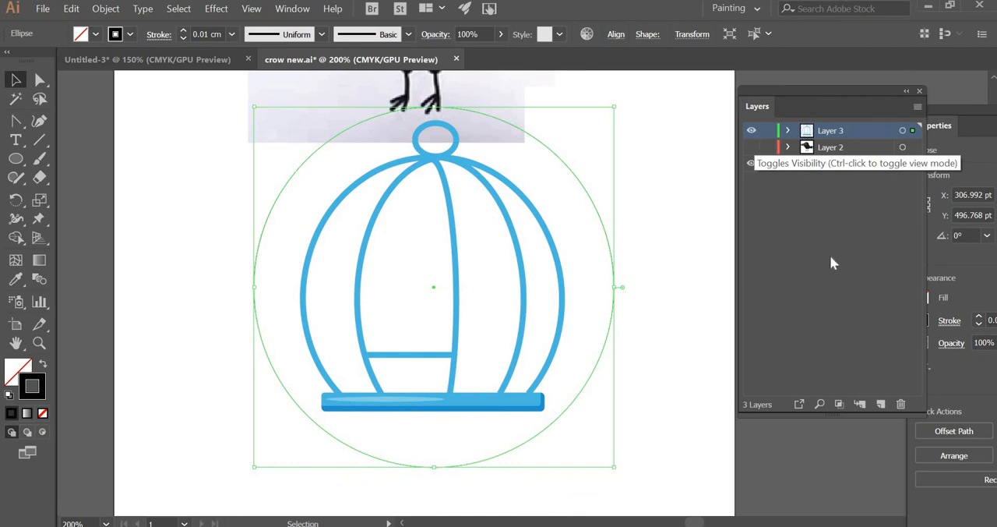
left_click(858, 146)
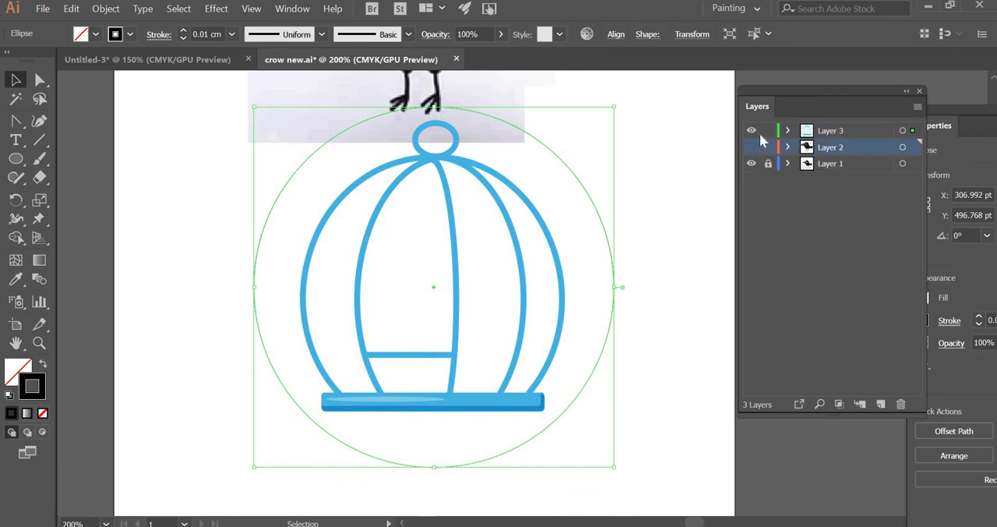
left_click(752, 130)
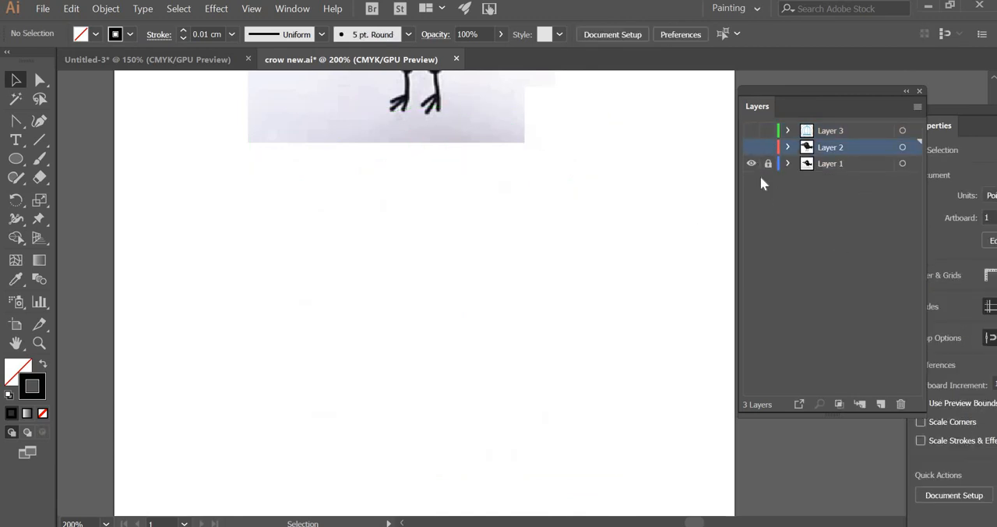
left_click(752, 147)
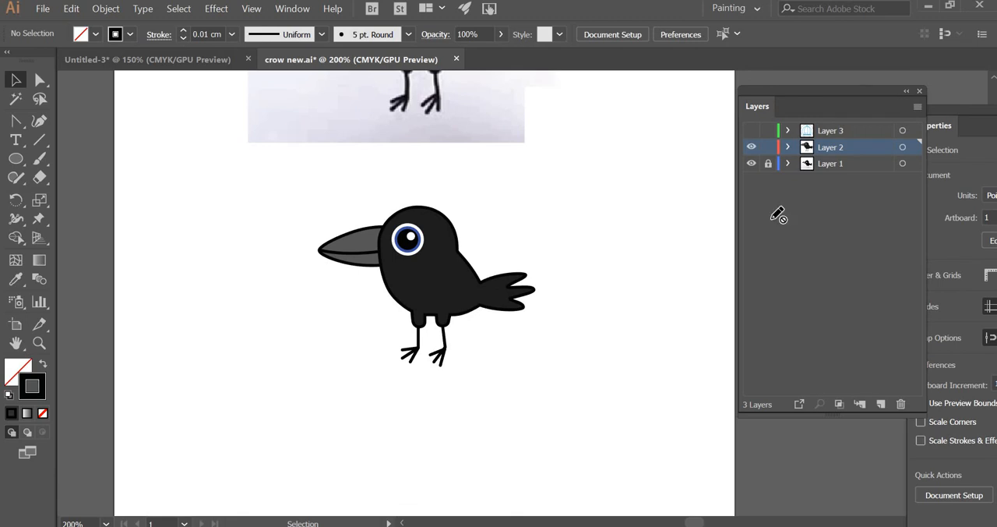
key("ctrl+f")
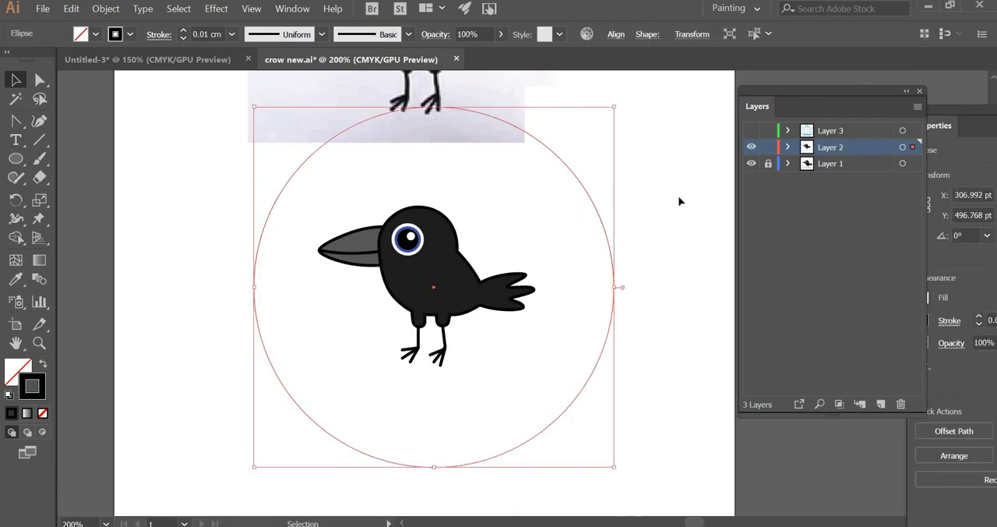
left_click(643, 300)
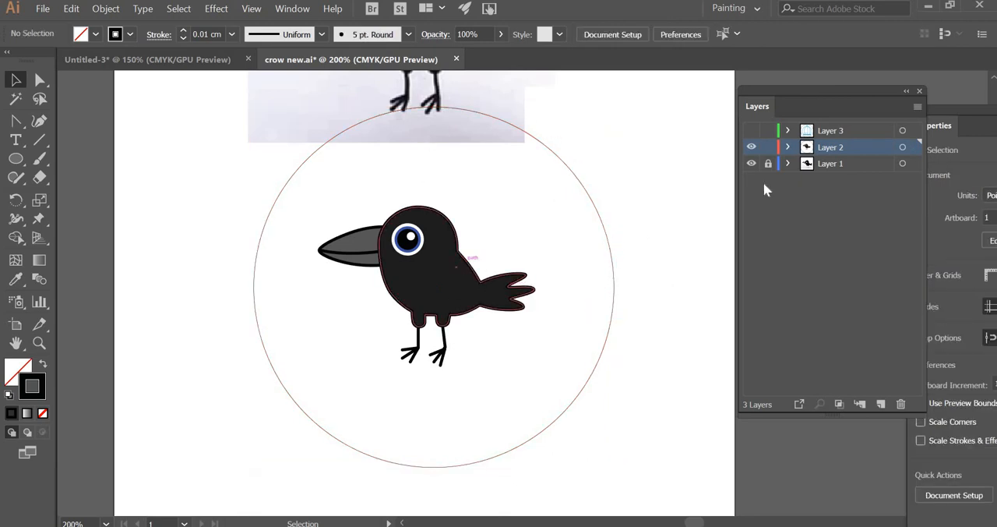
left_click(752, 131)
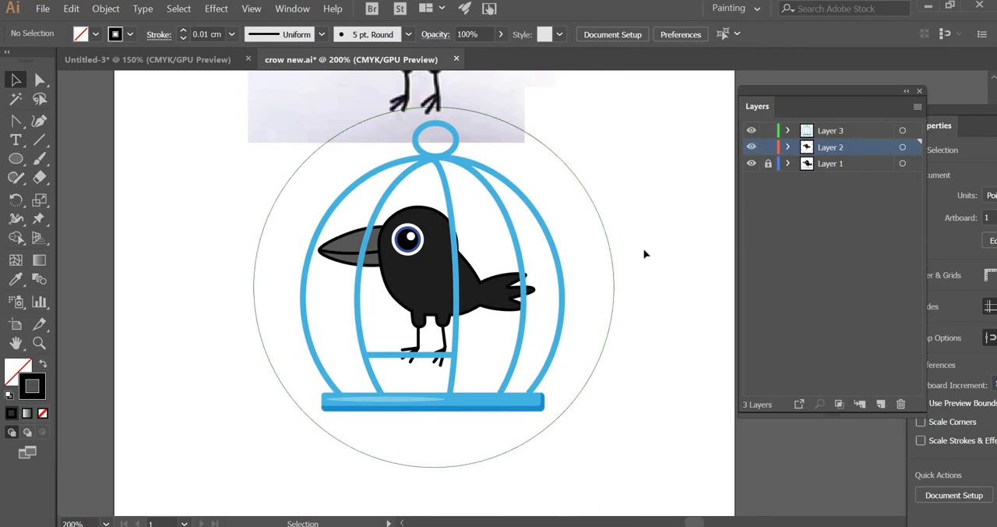
Step: Select the two overlapping thin circles to check them, clear the selection and save crow new.ai
left_click_drag(597, 285, 599, 284)
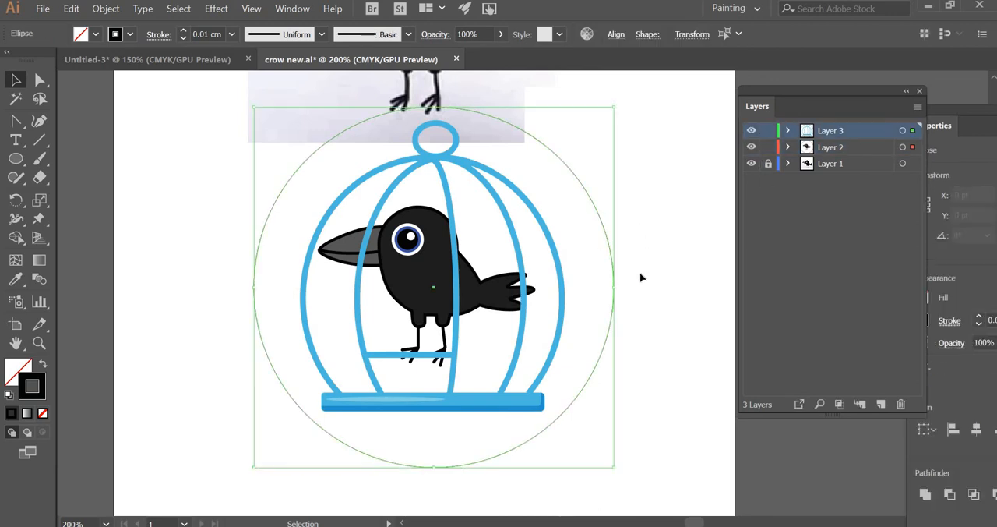
left_click(215, 131)
left_click(43, 8)
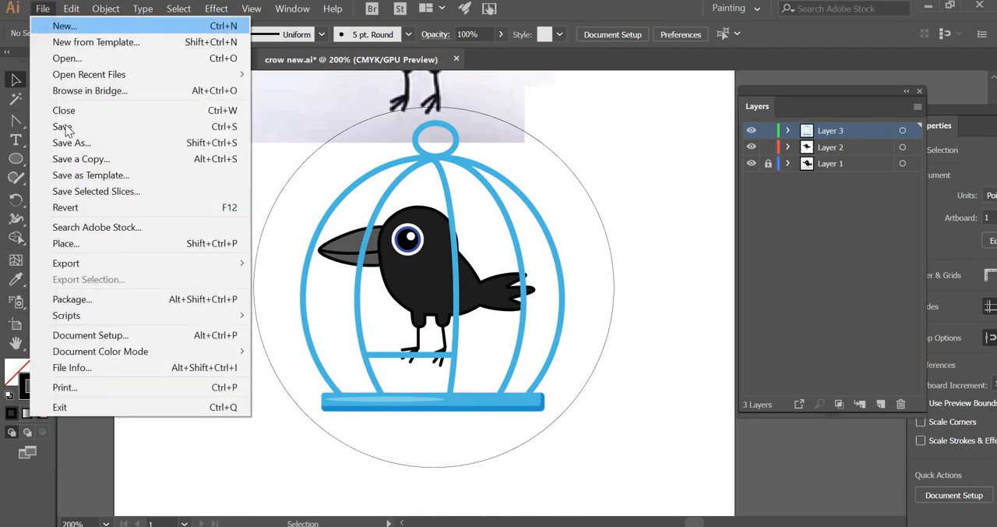
left_click(356, 94)
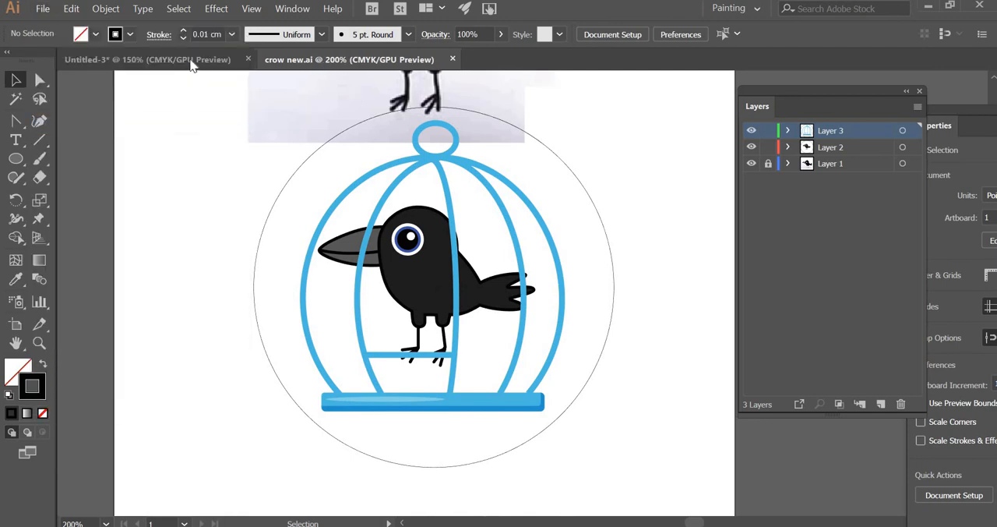
Step: Close crow new.ai and close the Untitled-3 birdcage document without saving its changes
key("ctrl+w")
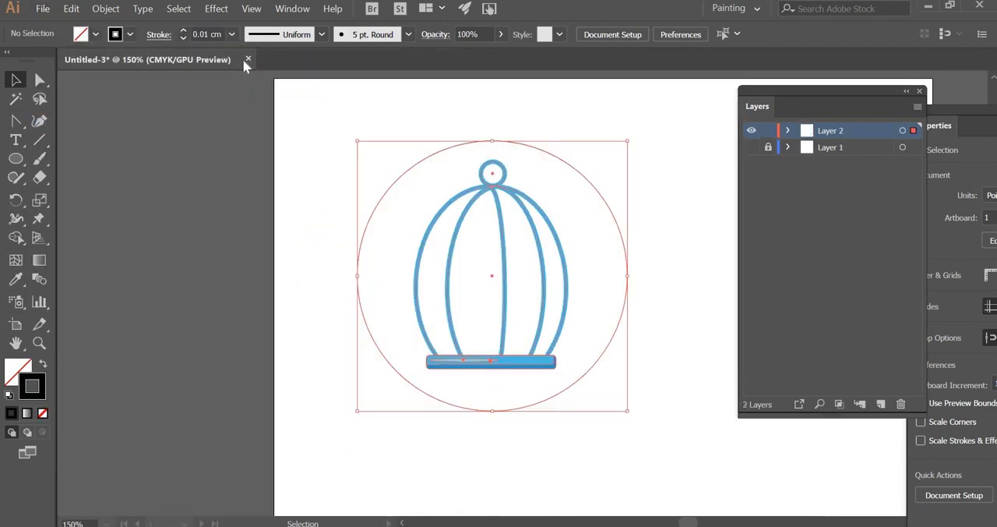
left_click(248, 60)
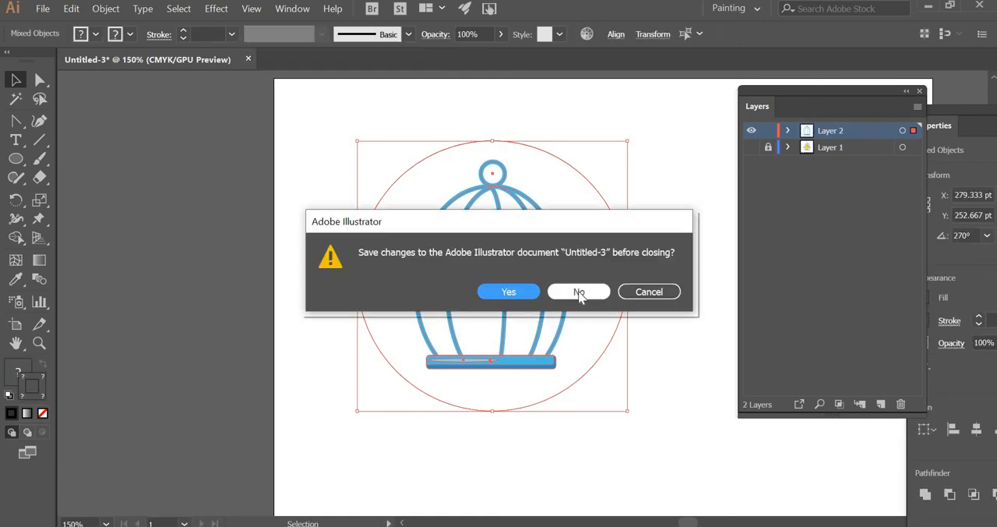
left_click(579, 291)
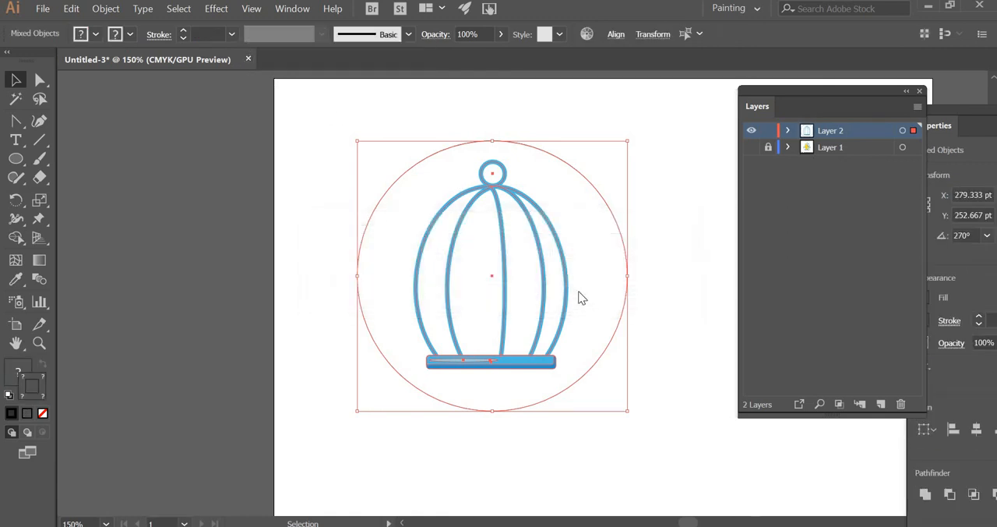